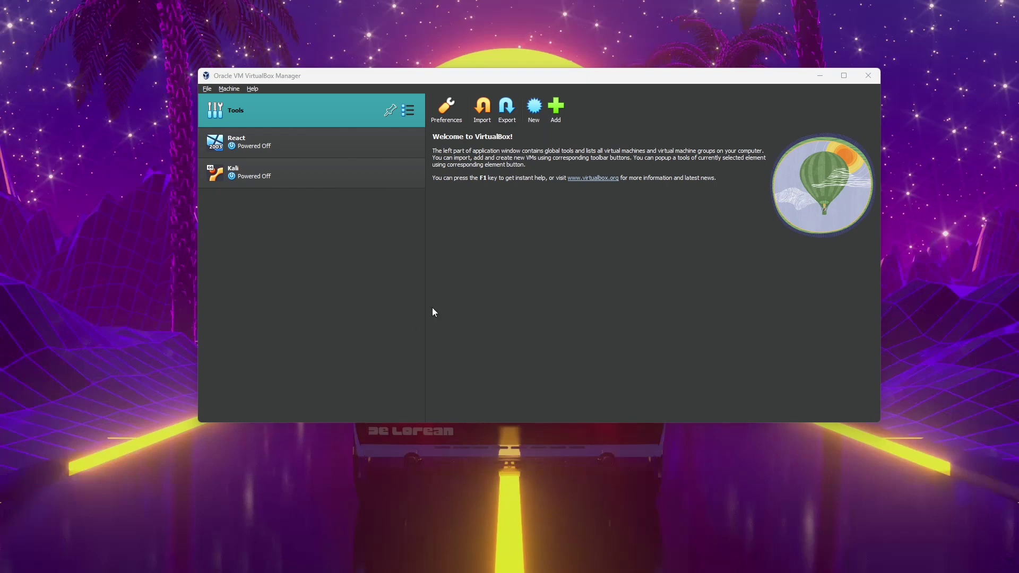
- Start a new VM named windows11 from Win11_22H2_English_x64v2.iso, skipping unattended installation
left_click(535, 108)
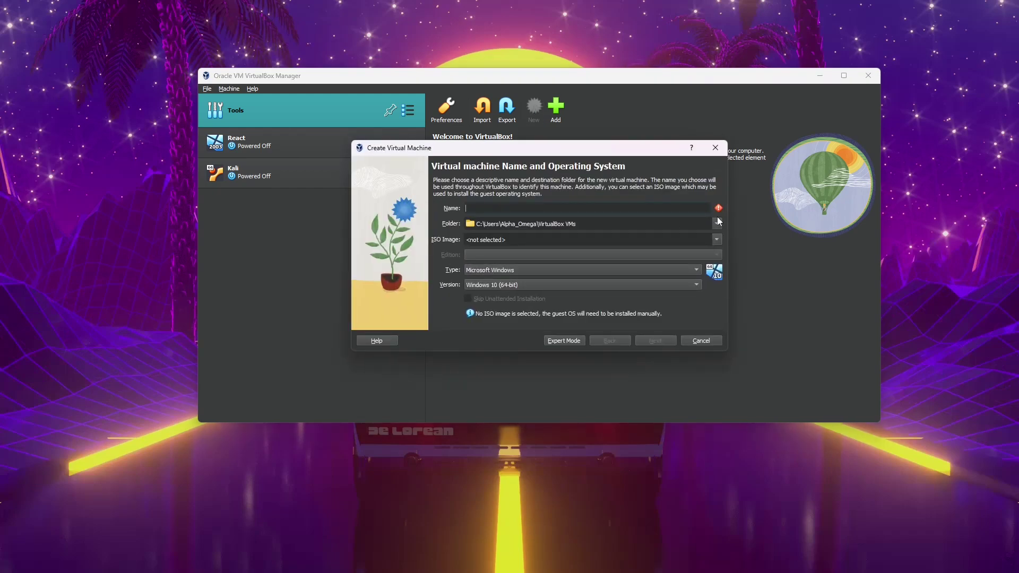
type("win")
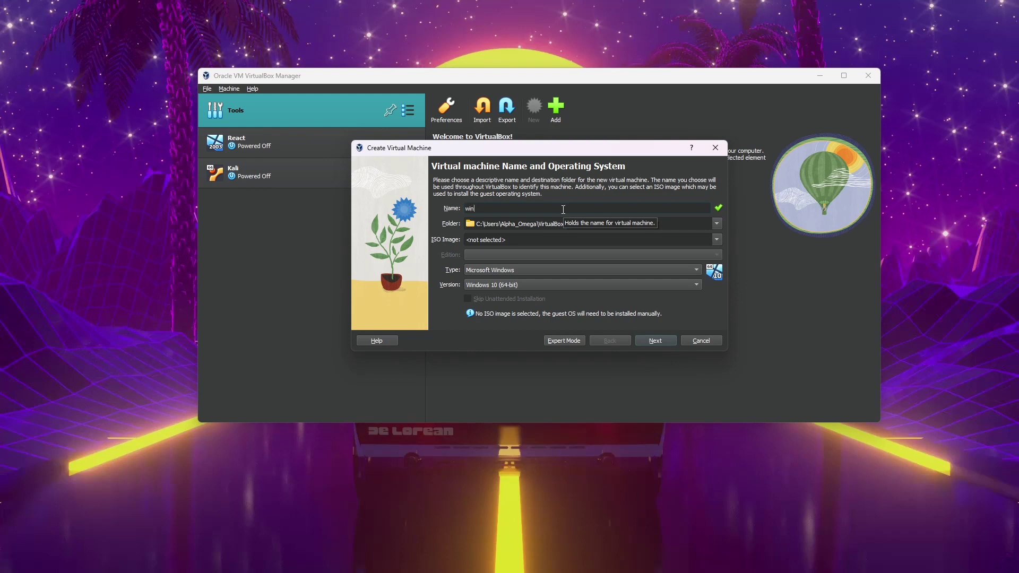
type("dows11")
left_click(717, 240)
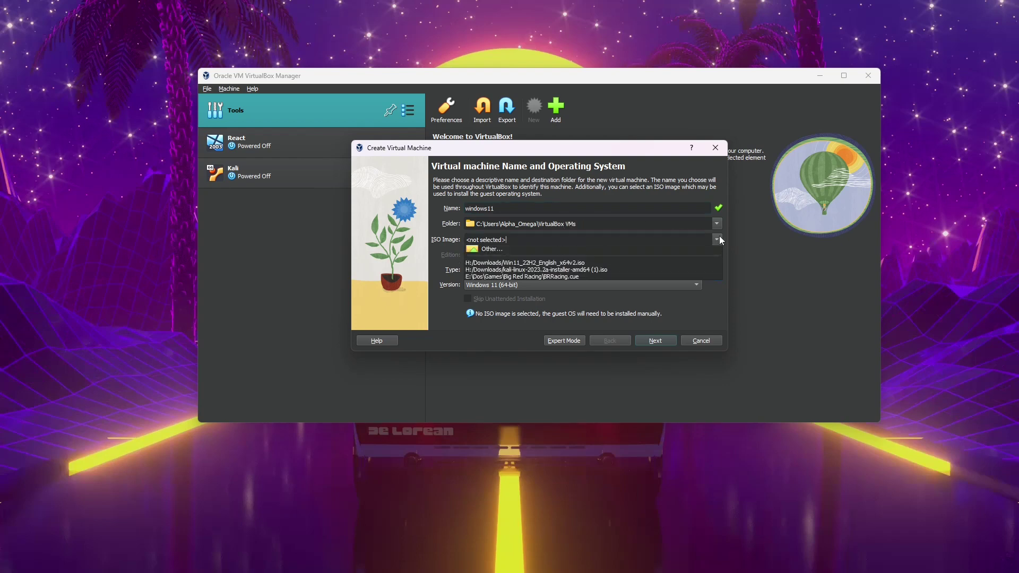
left_click(590, 270)
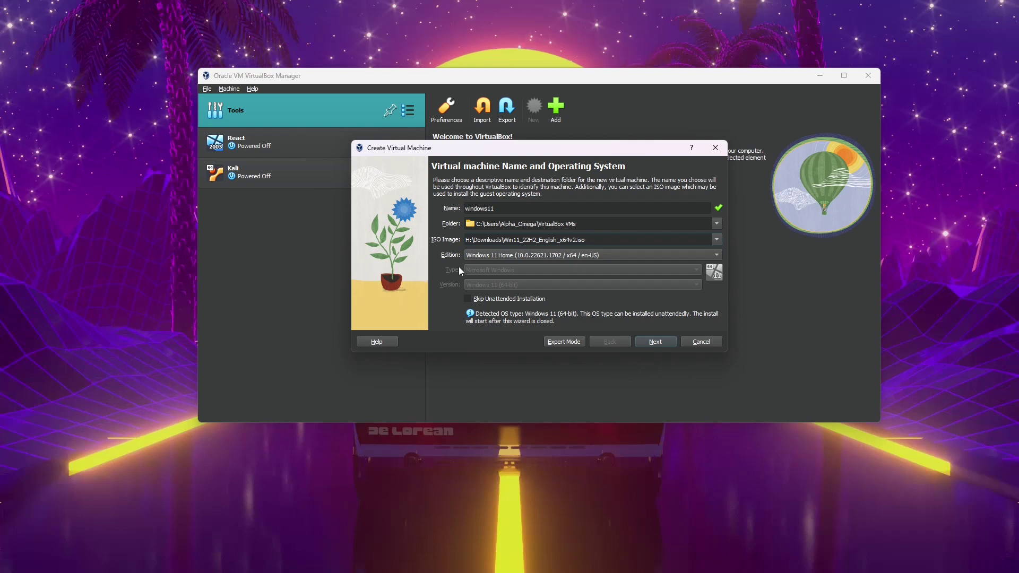
left_click(505, 300)
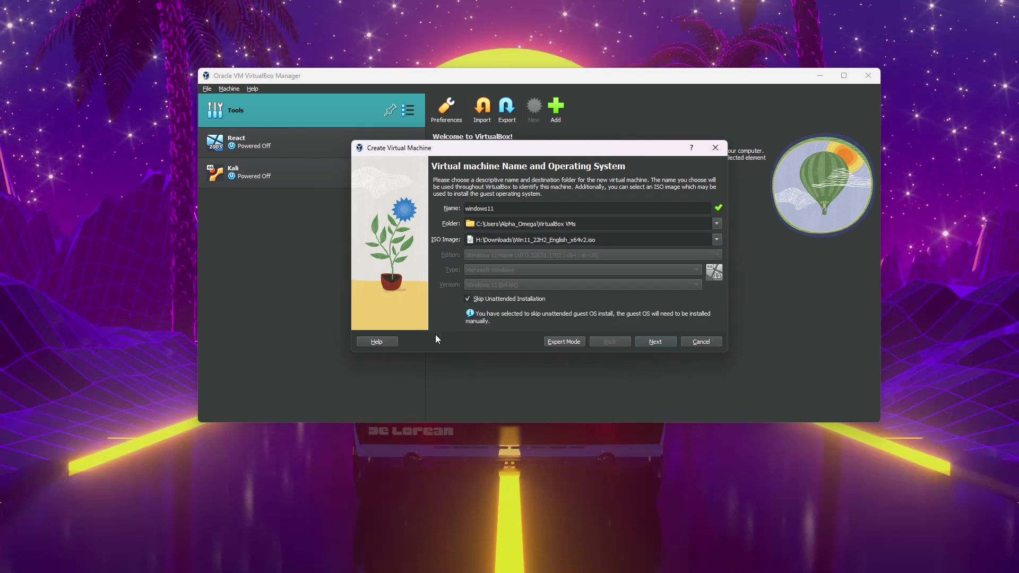
- Give the VM 6 processors, keep the 80 GB disk, and finish creating it
left_click(656, 341)
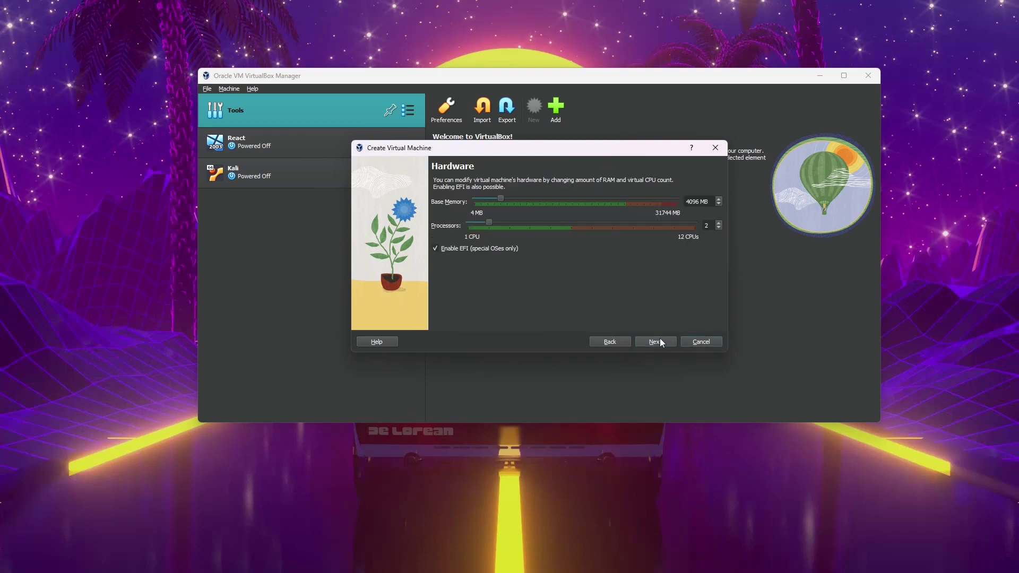
left_click(720, 223)
left_click(719, 222)
left_click(720, 222)
left_click(719, 223)
left_click(669, 342)
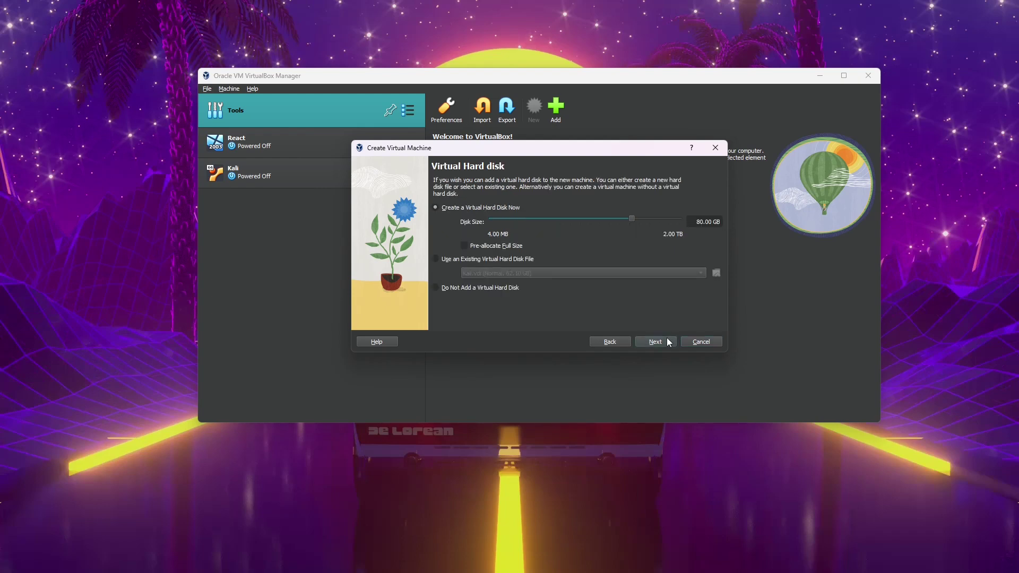
left_click(669, 342)
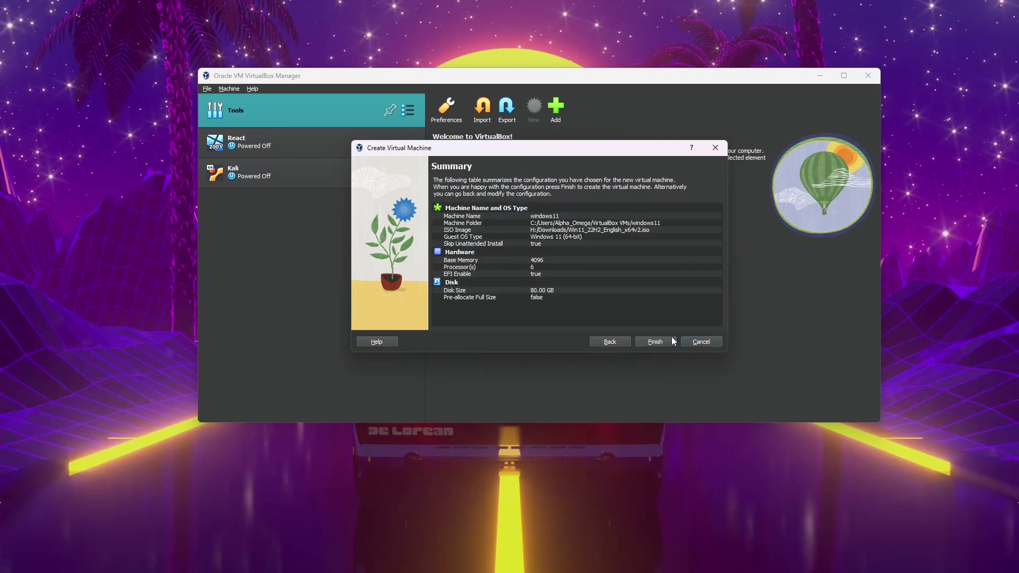
left_click(654, 342)
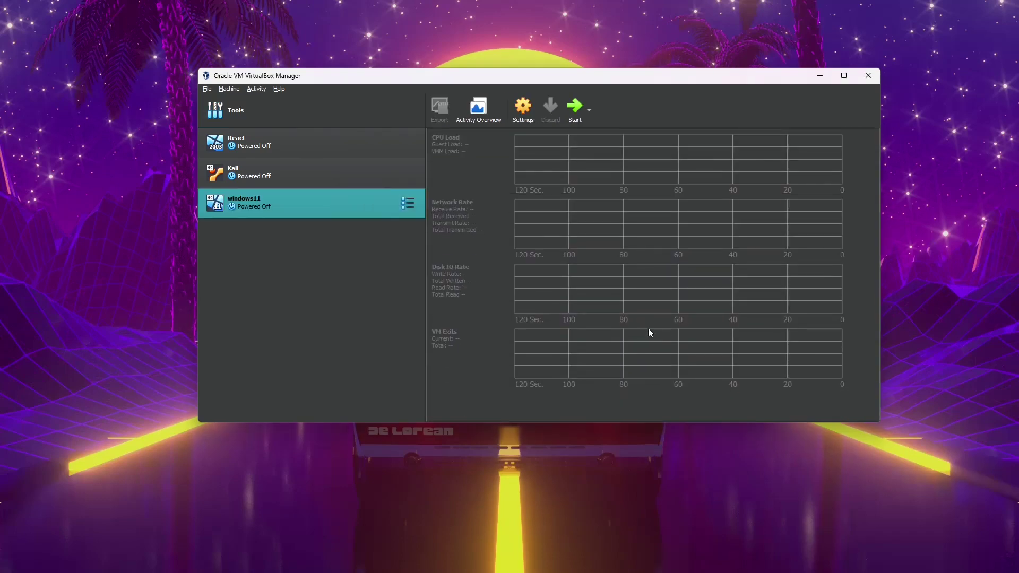
- Power on windows11, boot it from the installer disc, and maximize the VM window
left_click(576, 112)
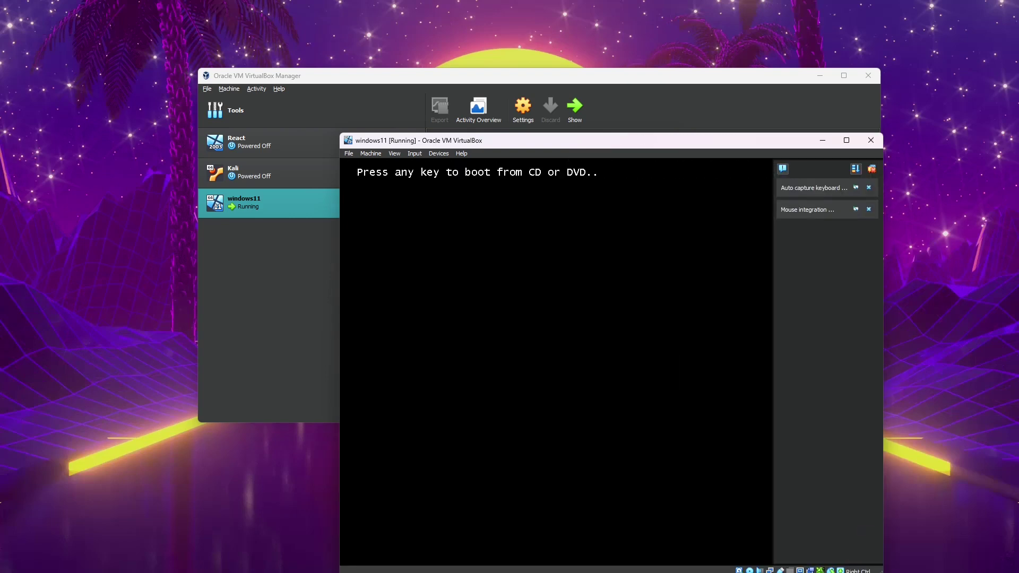
key("Return")
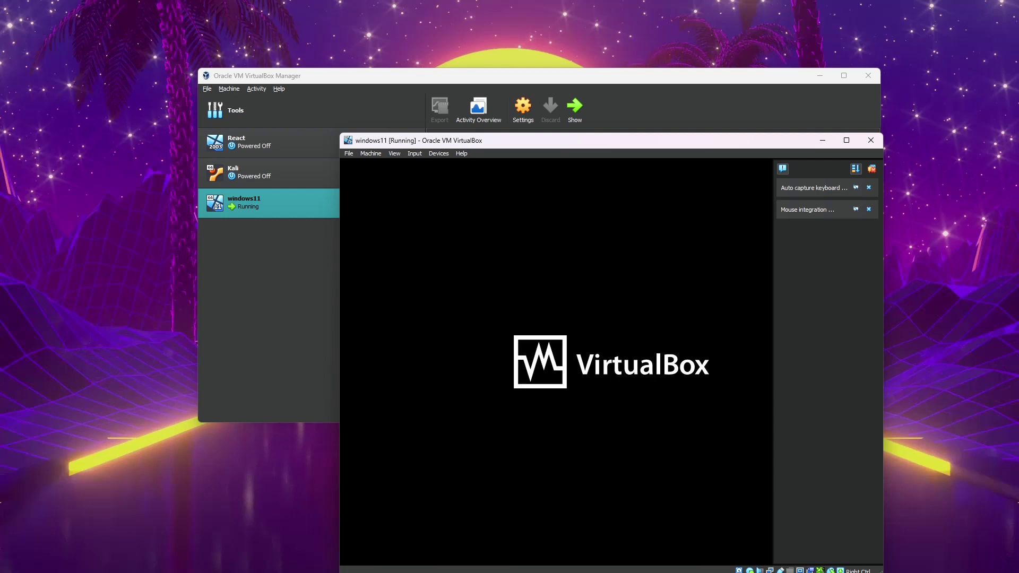
left_click_drag(608, 147, 535, 78)
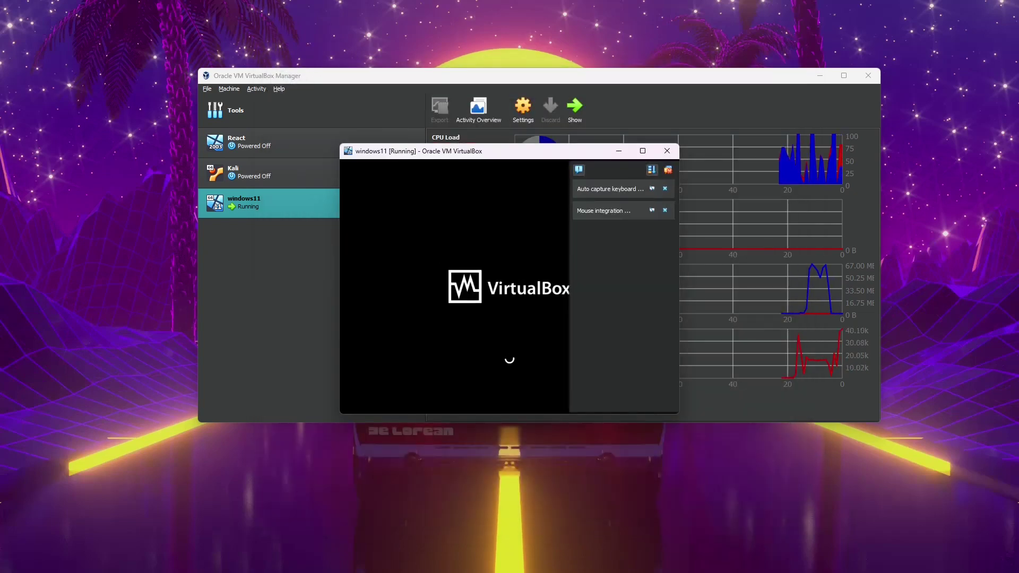
left_click(643, 151)
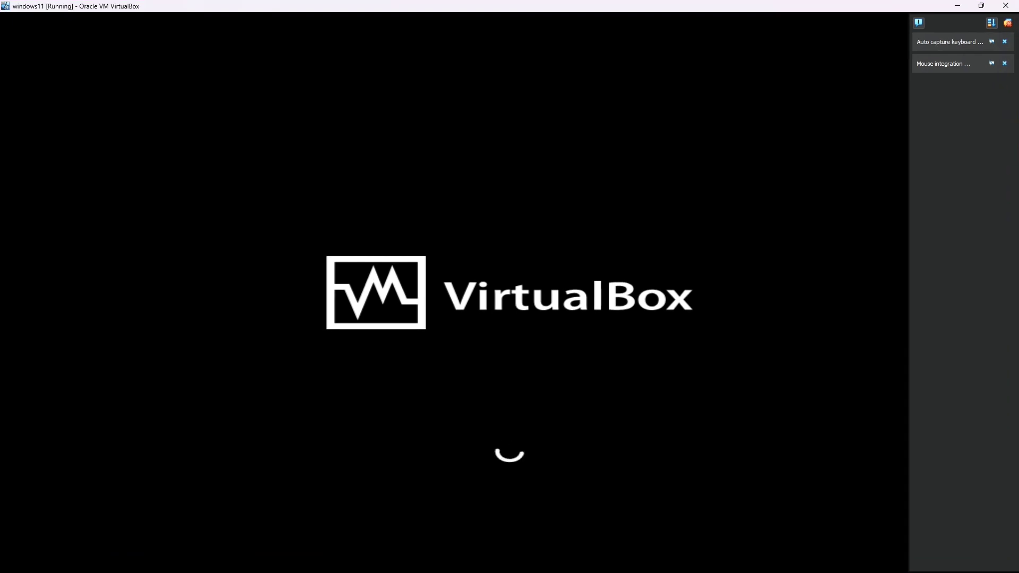
- Dismiss notifications, choose English (World) time and currency format, and continue to Install now
left_click(1009, 23)
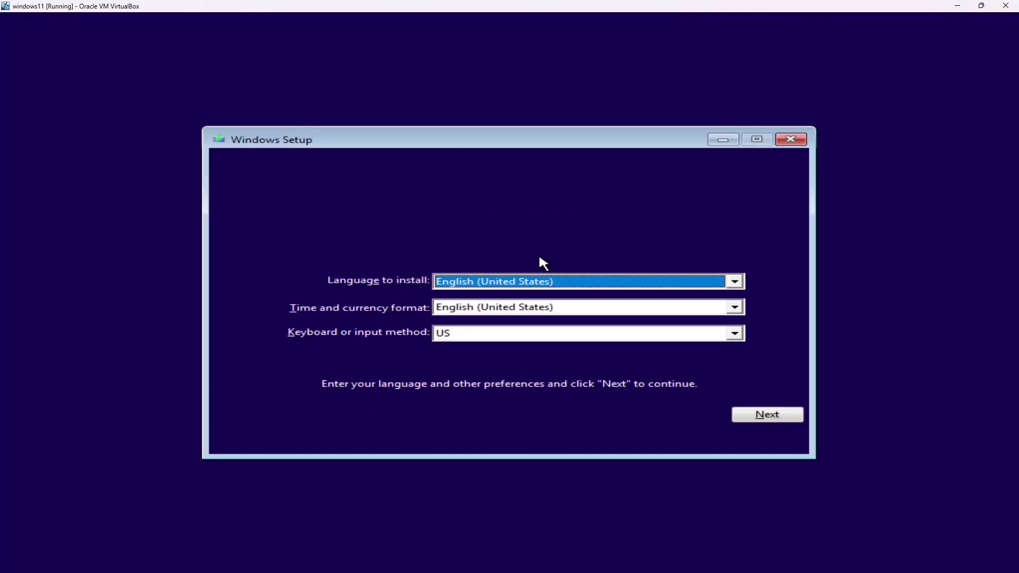
left_click(531, 311)
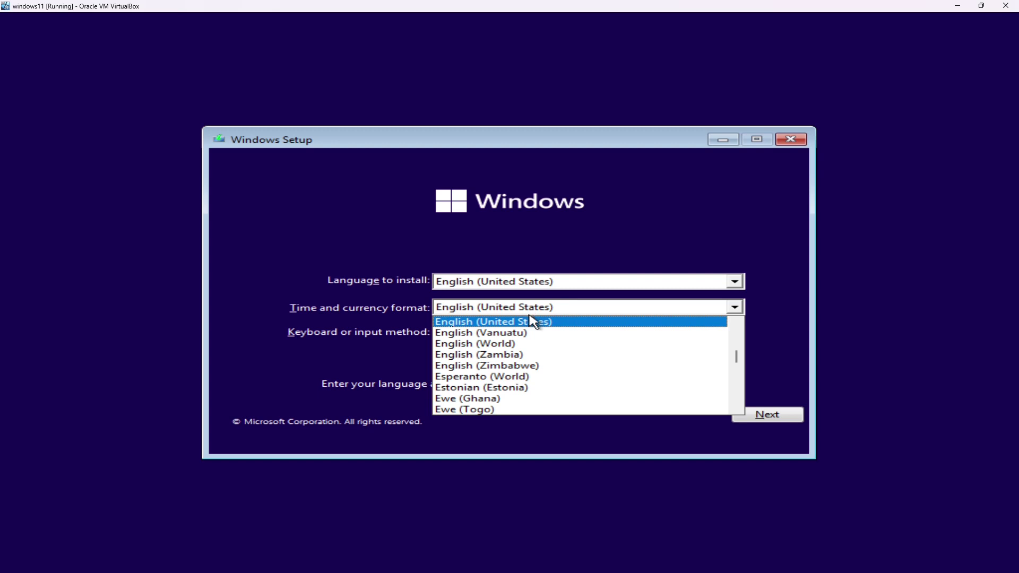
left_click(500, 345)
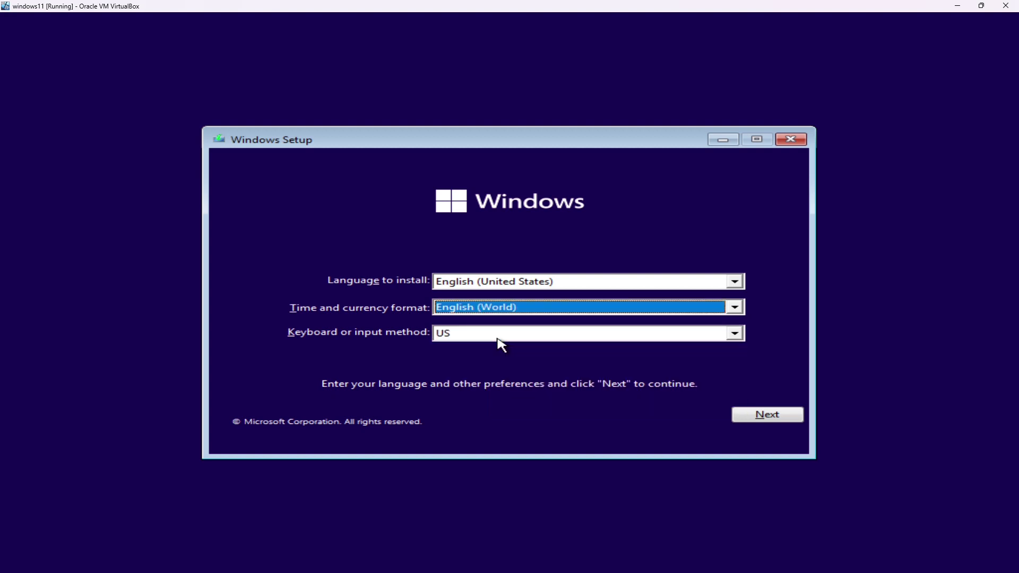
left_click(764, 414)
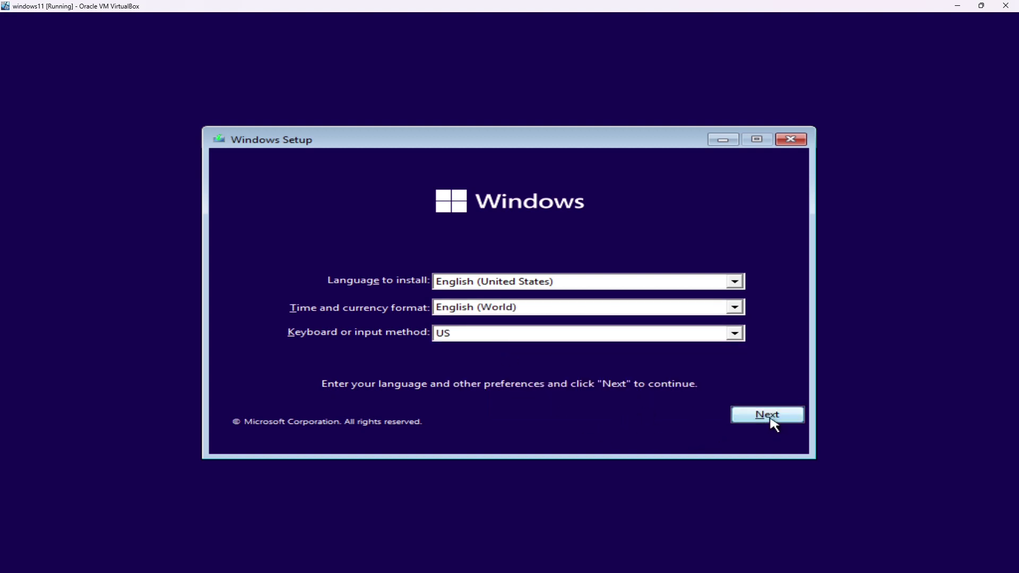
left_click(772, 420)
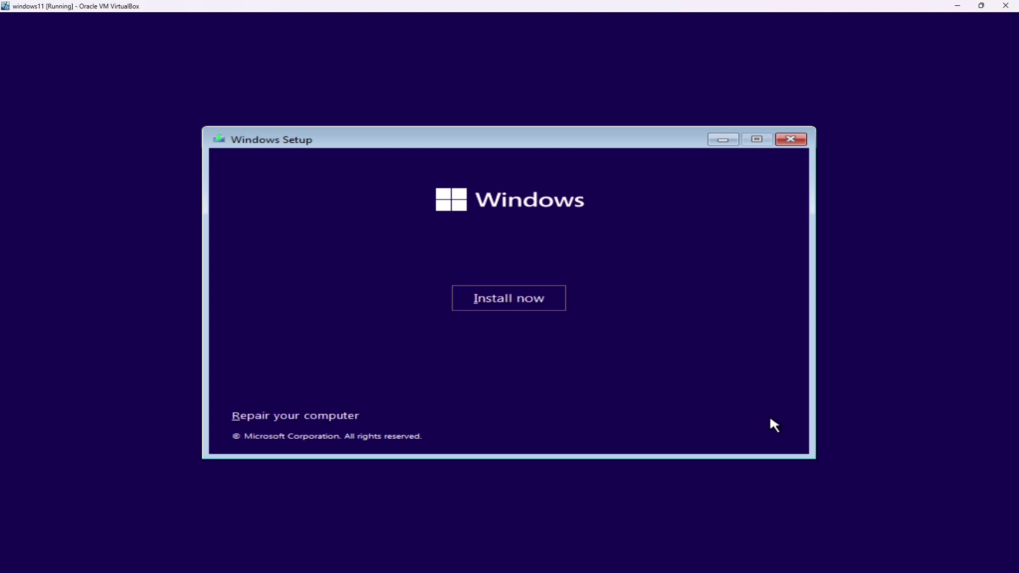
- Install Windows 11 Pro without a product key and accept the license terms
left_click(534, 305)
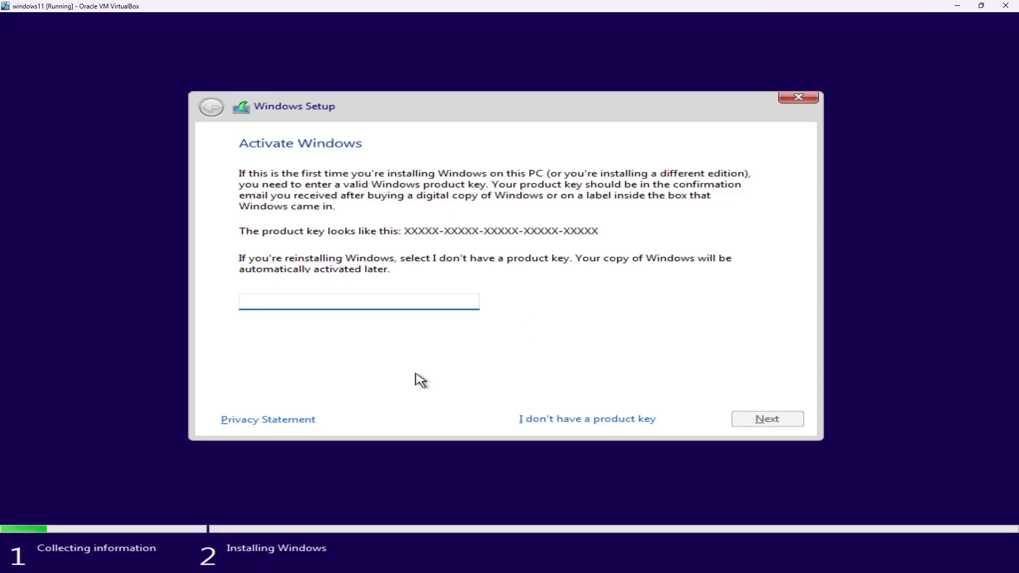
left_click(547, 417)
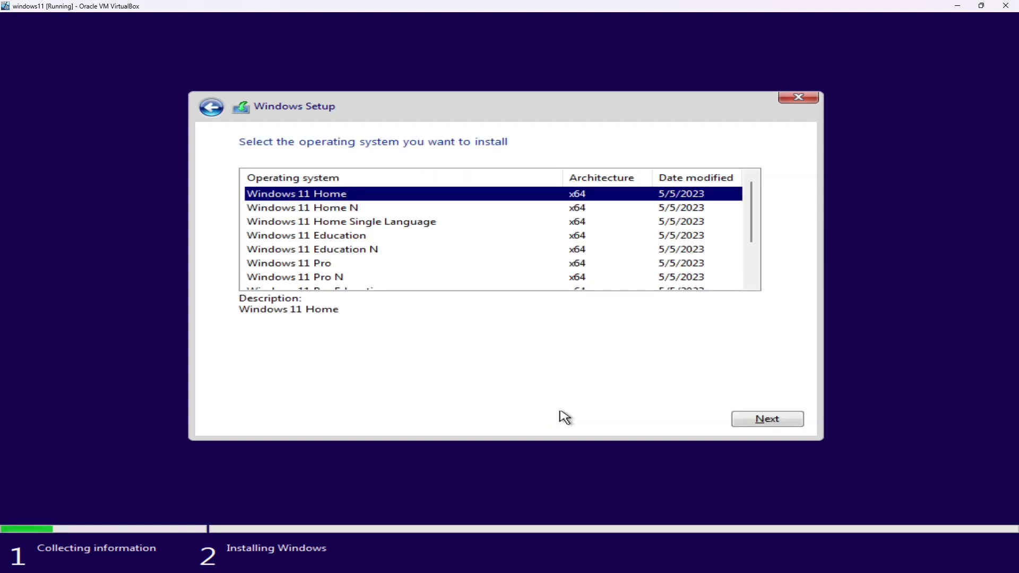
left_click(317, 265)
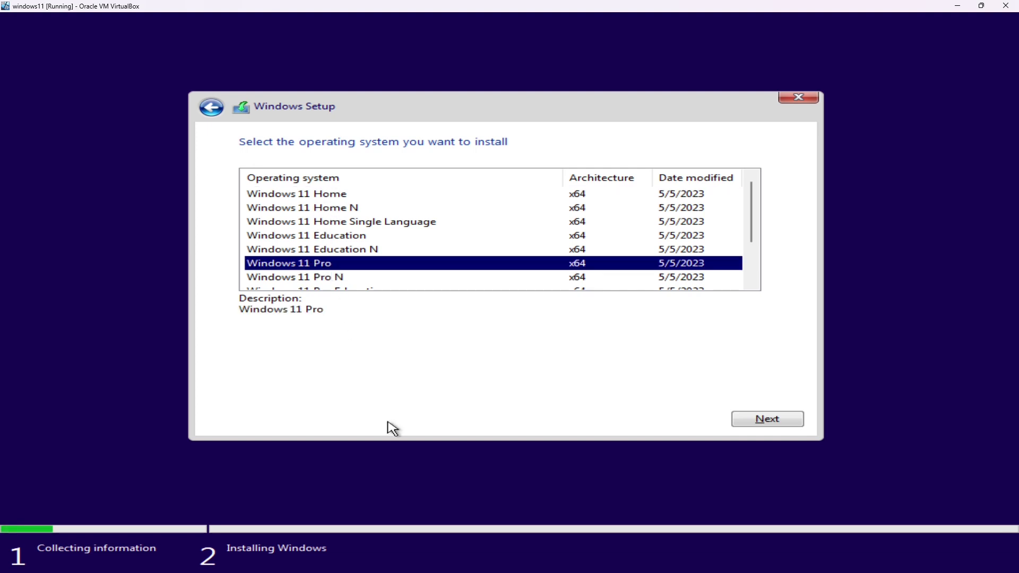
left_click(774, 421)
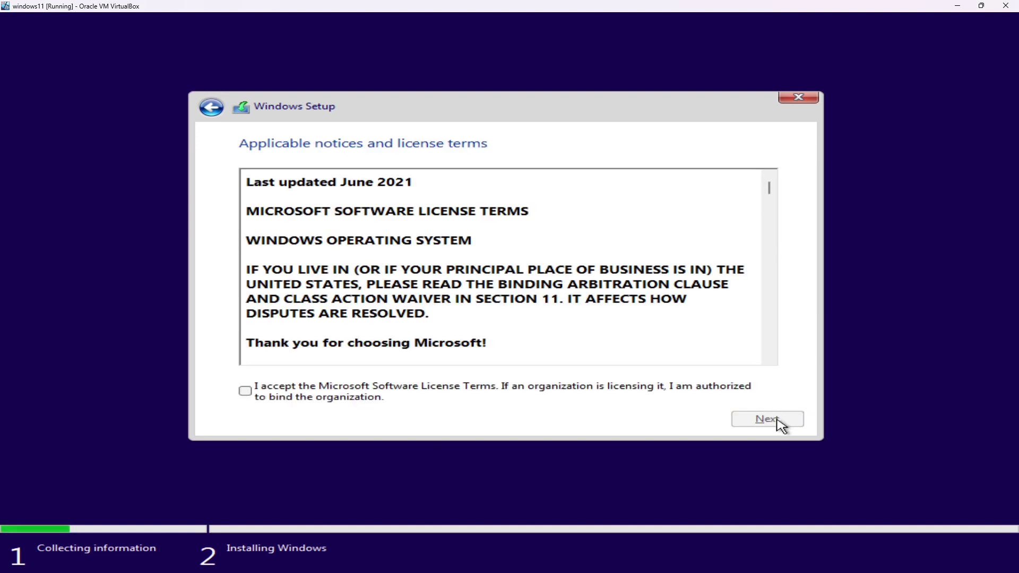
left_click(366, 392)
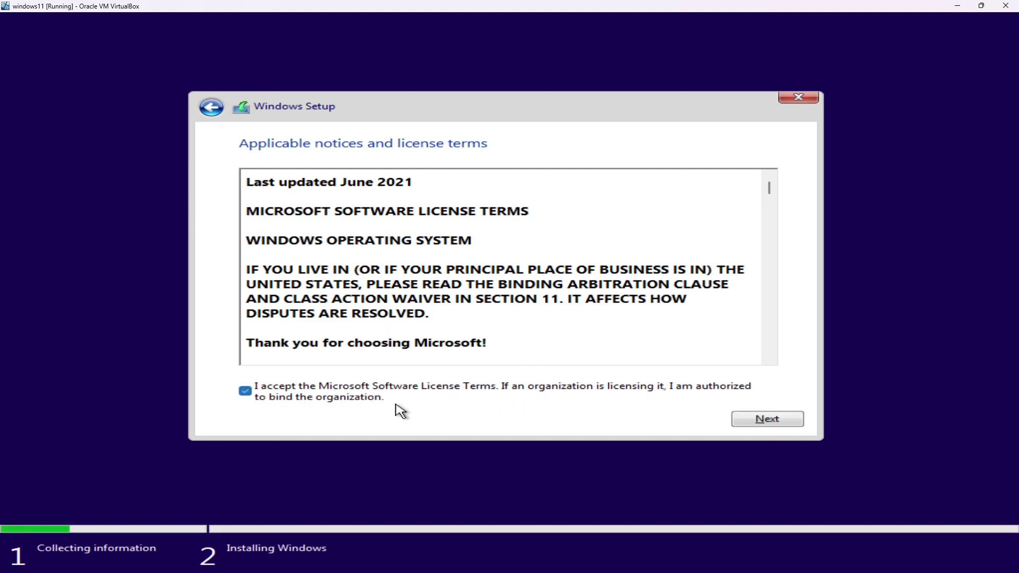
left_click(769, 419)
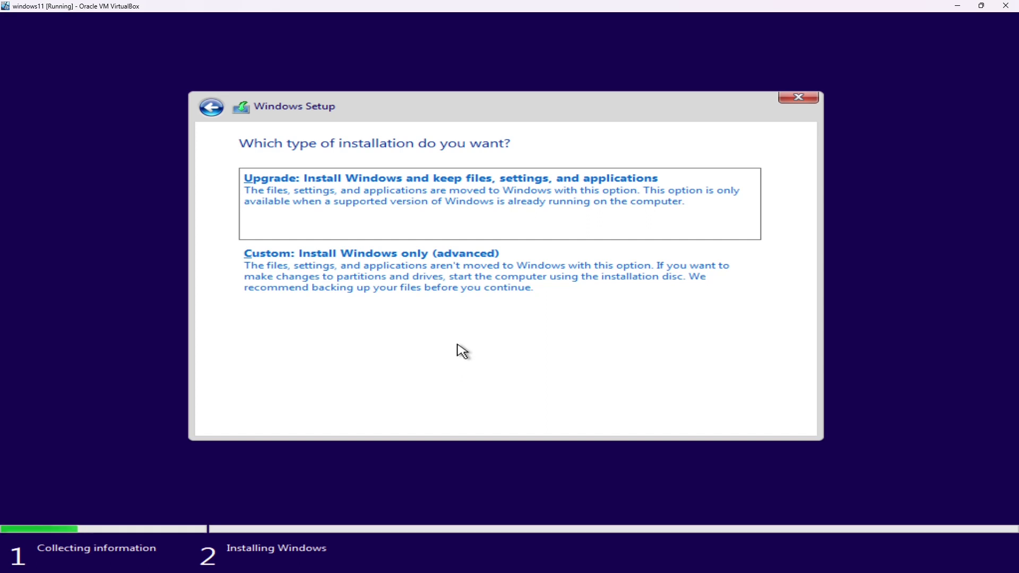
- Choose Custom (Windows only) install and install onto Drive 0
left_click(405, 294)
left_click(759, 421)
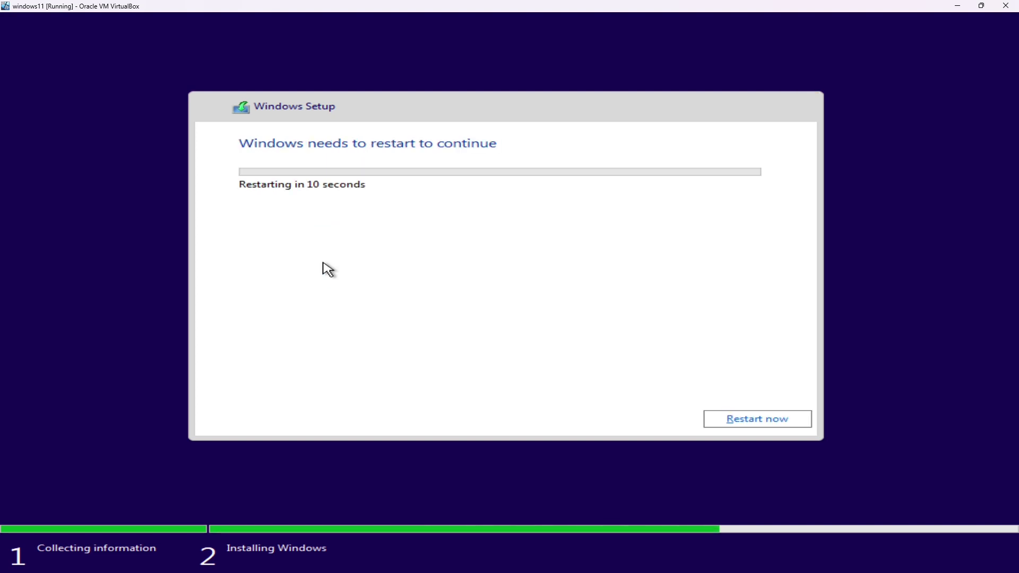
- Restart the VM immediately to continue into first-time setup
key("Return")
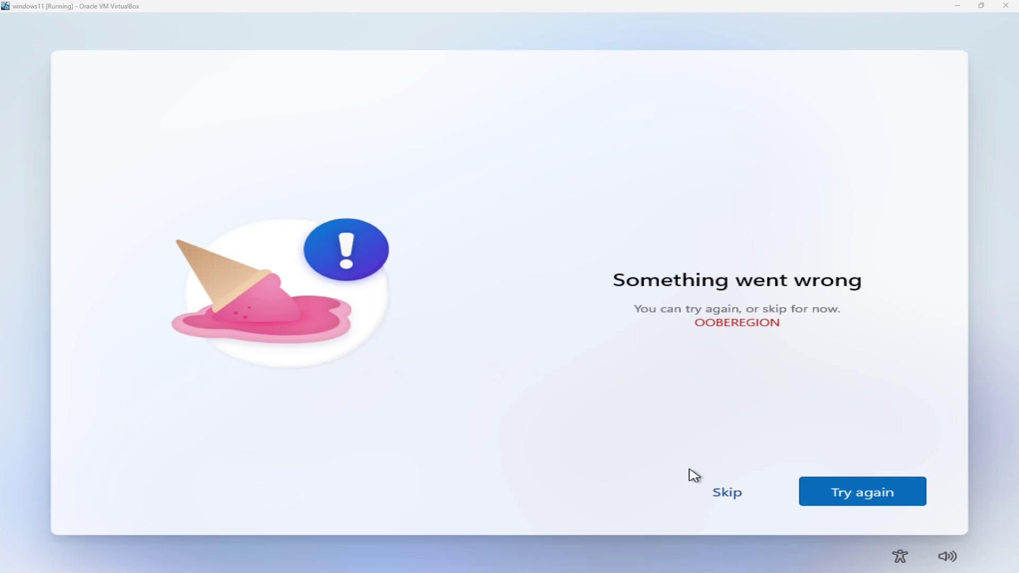
- Skip the OOBEREGION error, confirm the US keyboard layout, and skip a second layout
left_click(732, 496)
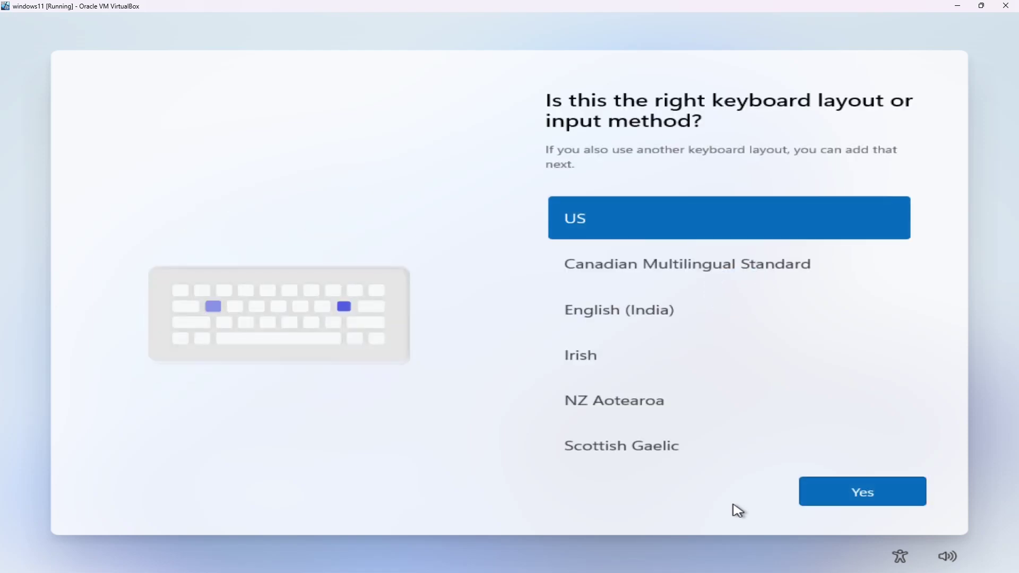
left_click(853, 486)
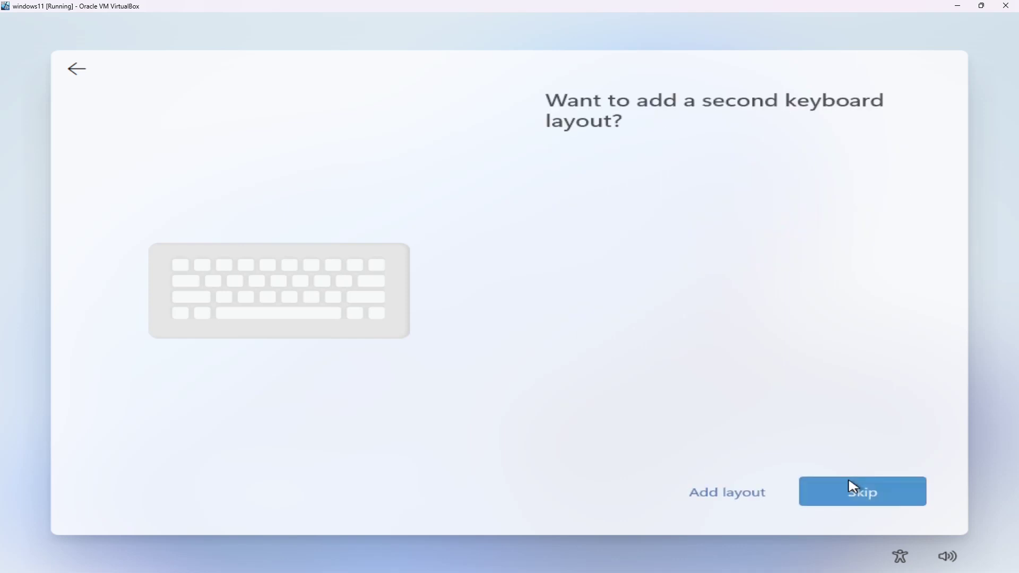
left_click(861, 503)
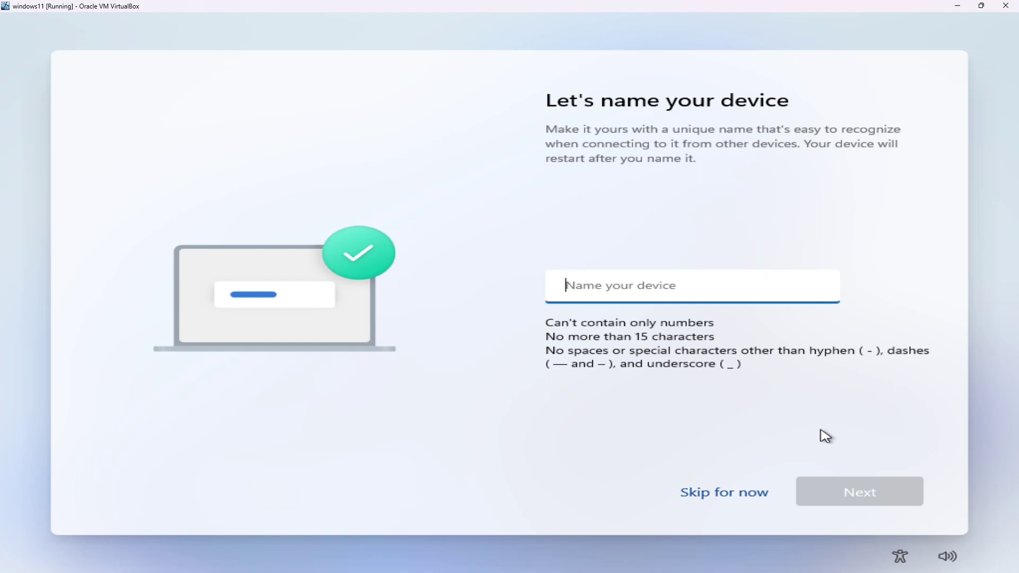
- Enter W11VM as the device name and continue
type("W1")
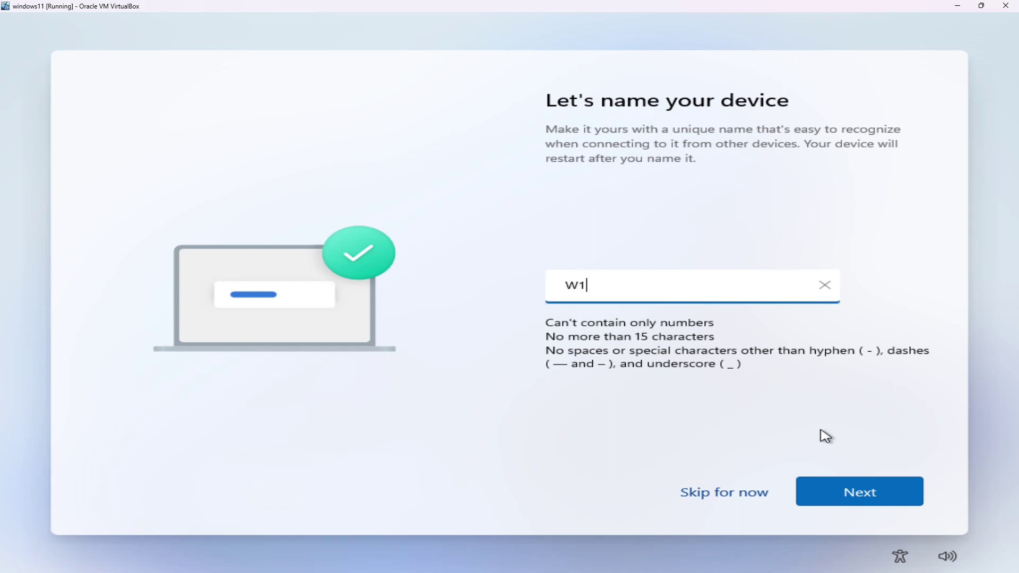
type("1VM")
key("Return")
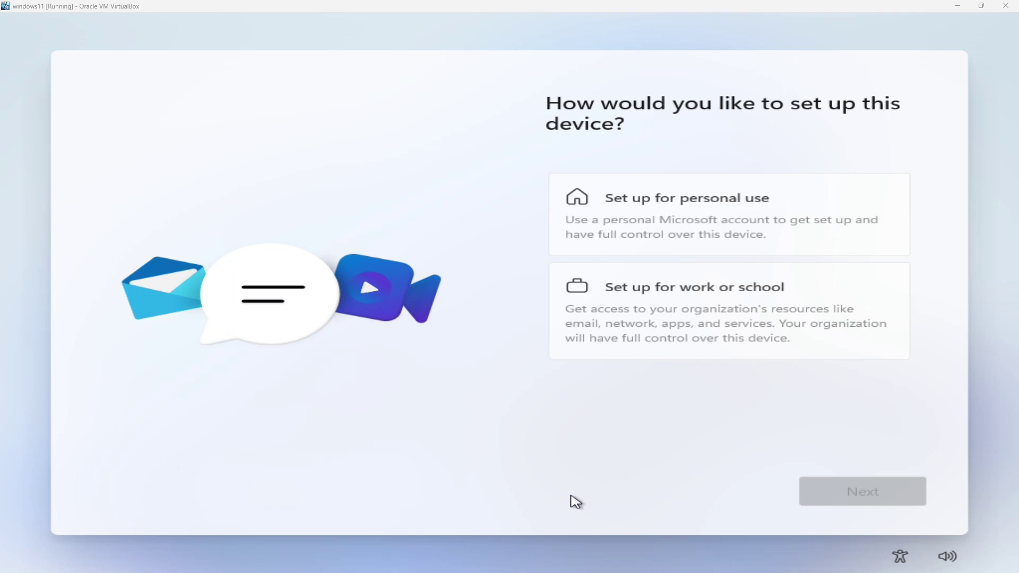
- Try personal-use setup, then back out of the Microsoft sign-in page
left_click(684, 217)
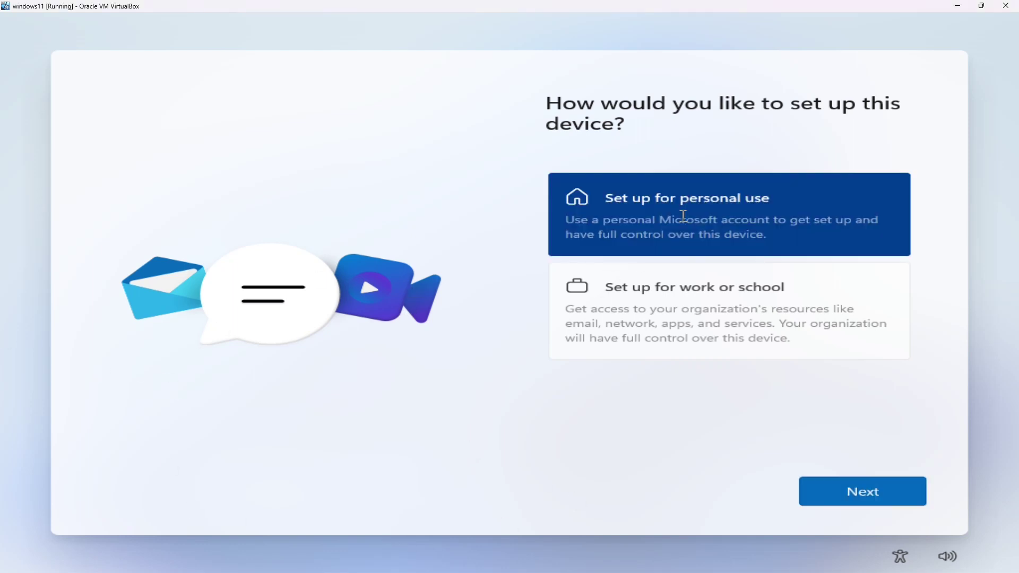
left_click(839, 496)
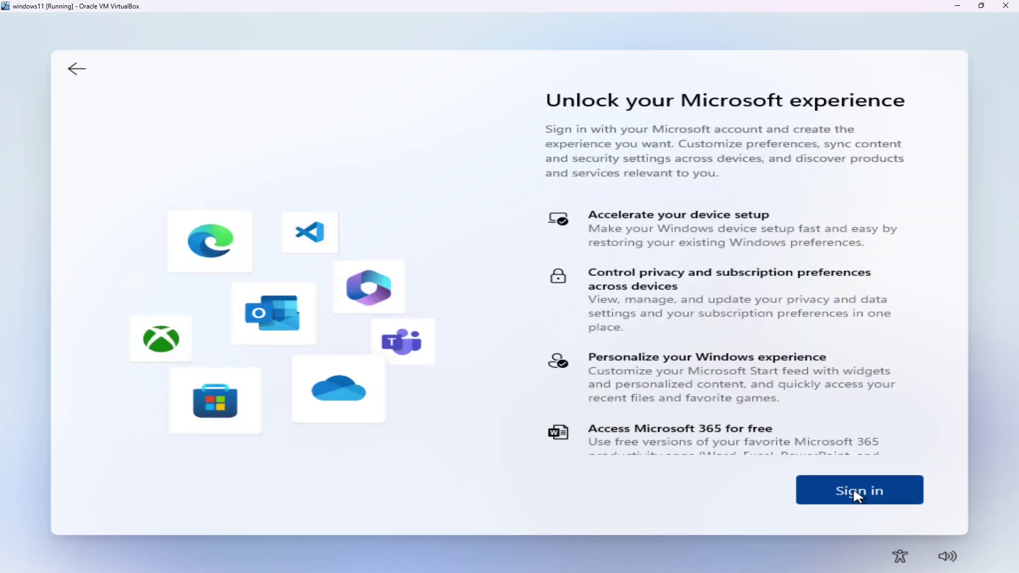
scroll(798, 287, "down", 1)
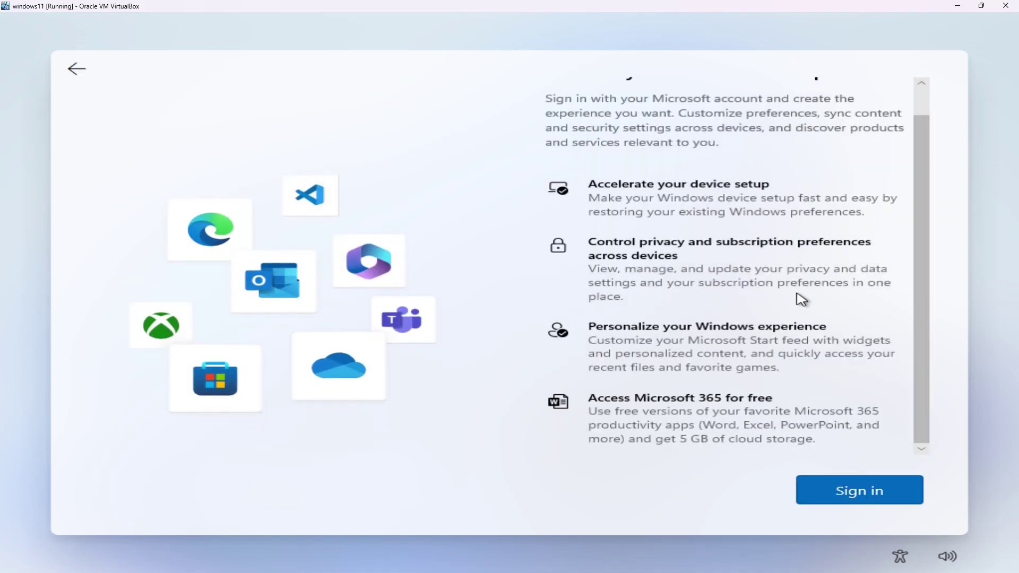
scroll(798, 297, "up", 1)
scroll(799, 305, "down", 1)
scroll(794, 307, "up", 1)
left_click(89, 66)
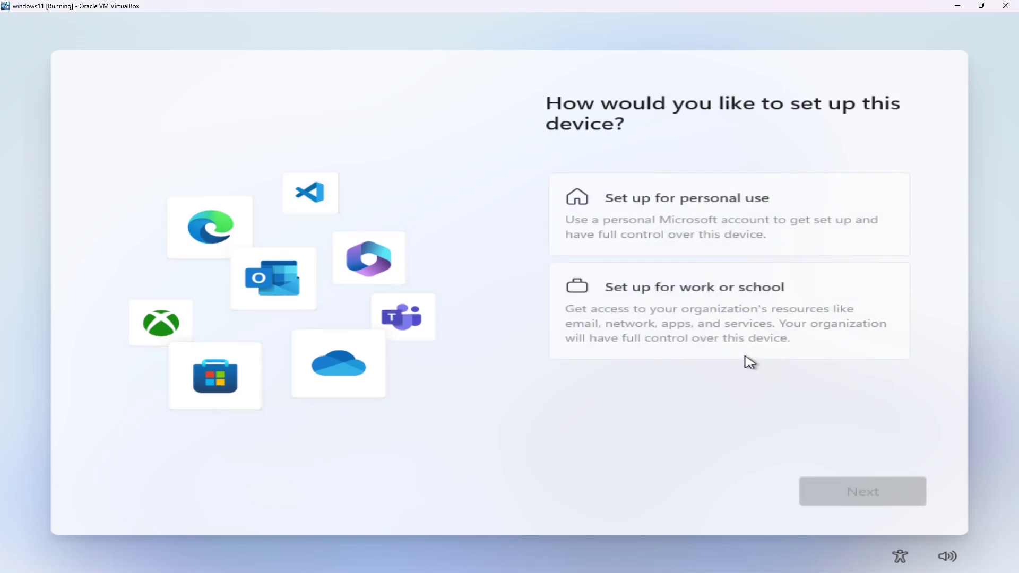
- Try work or school setup, back out, and open an administrator Command Prompt with Shift+F10
left_click(654, 287)
left_click(866, 493)
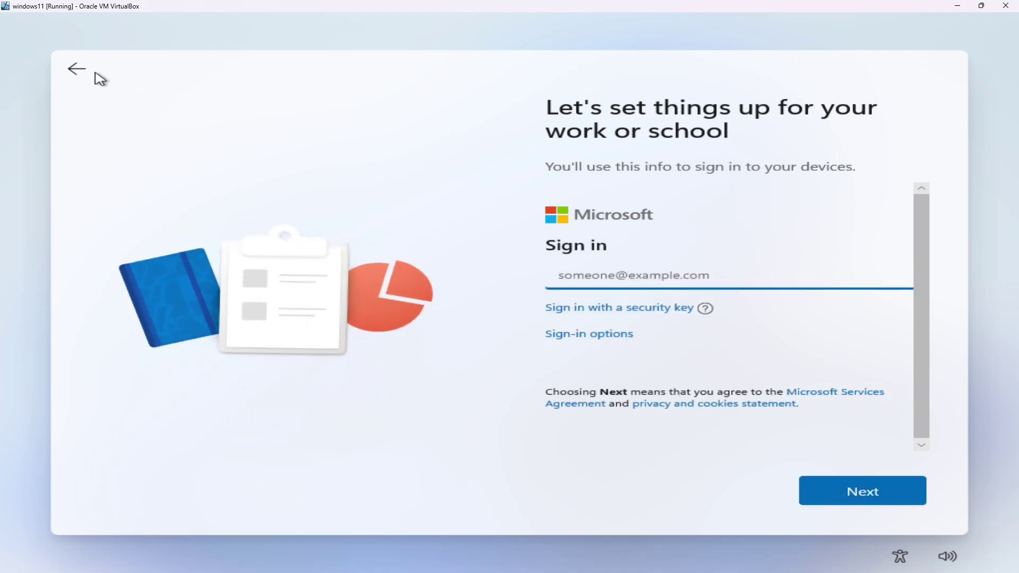
left_click(76, 70)
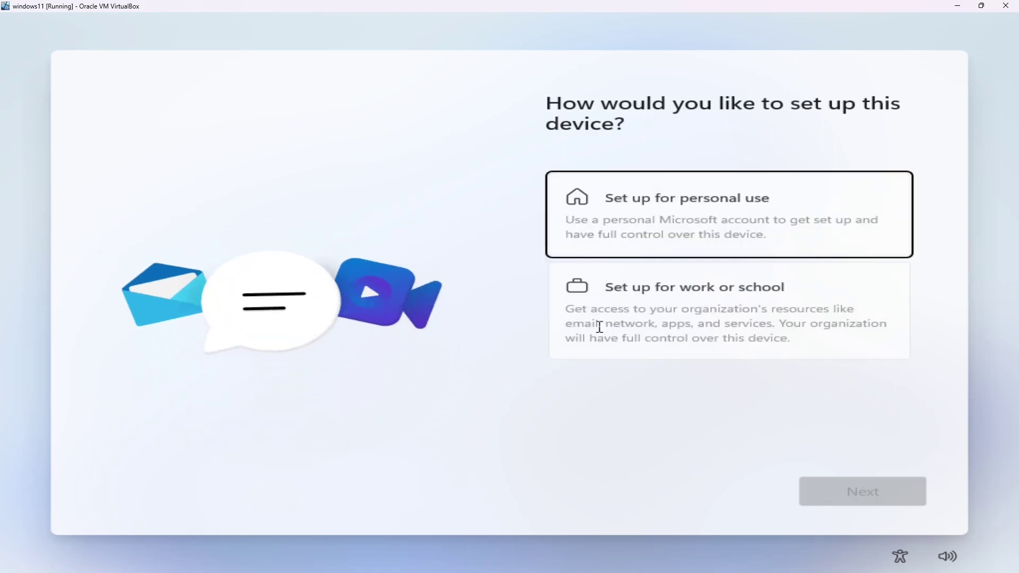
key("shift+F10")
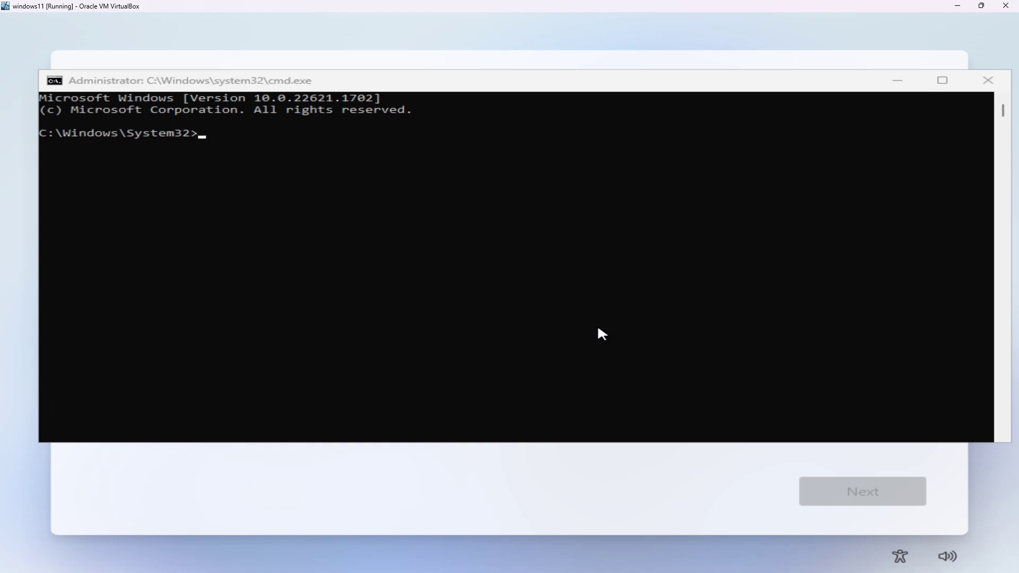
- Run oobe\bypassnro in the Command Prompt after clearing stray characters
left_click_drag(597, 320, 620, 320)
type("sdfsfd")
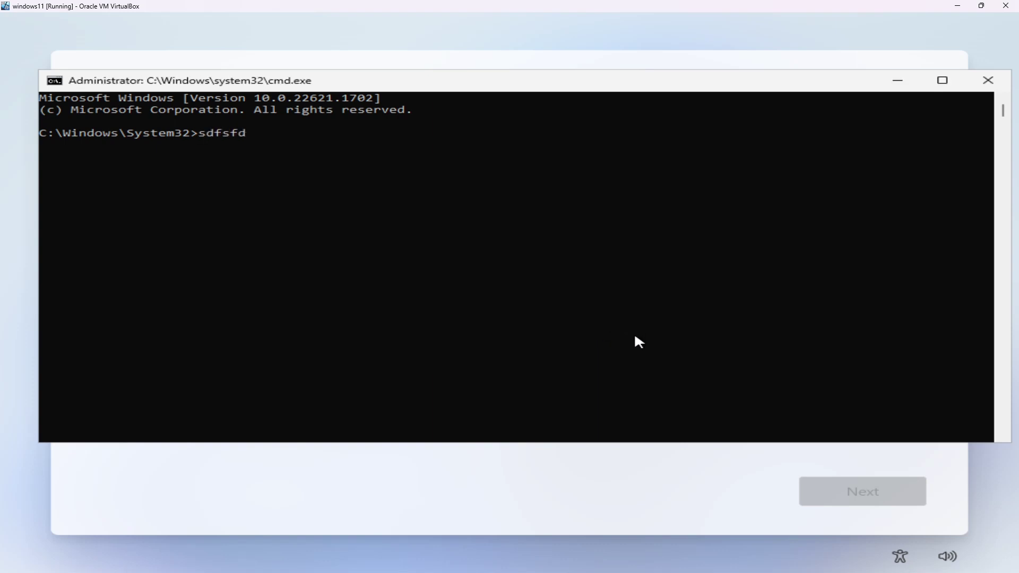
key("BackSpace")
key("BackSpace")
key("BackSpace")
key("BackSpace")
key("BackSpace")
key("BackSpace")
type("obee")
key("BackSpace")
key("BackSpace")
key("BackSpace")
type("obe\\bypassnro")
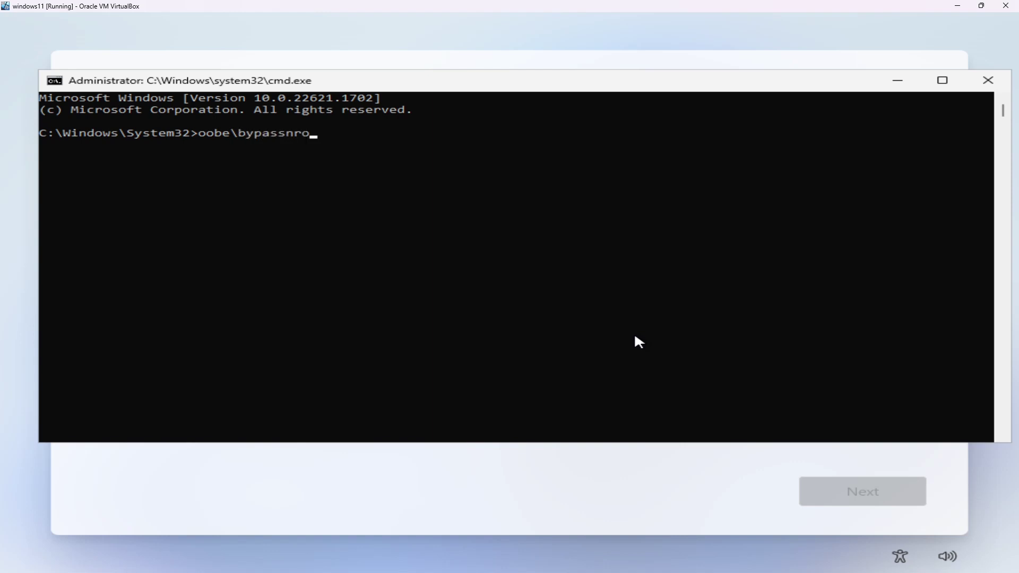
key("Return")
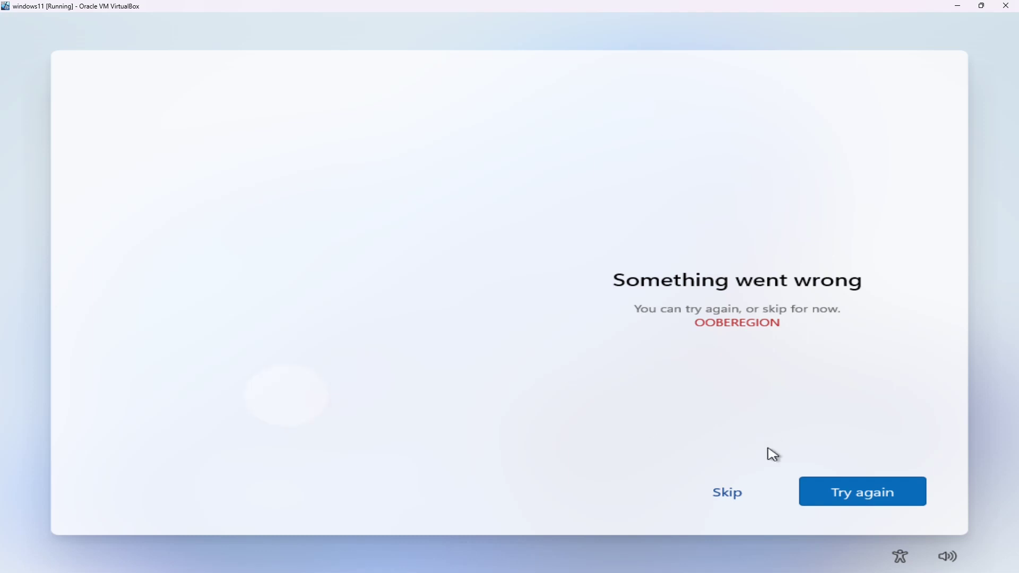
- Skip the 'Something went wrong' OOBEREGION error screen after the reboot
left_click(731, 495)
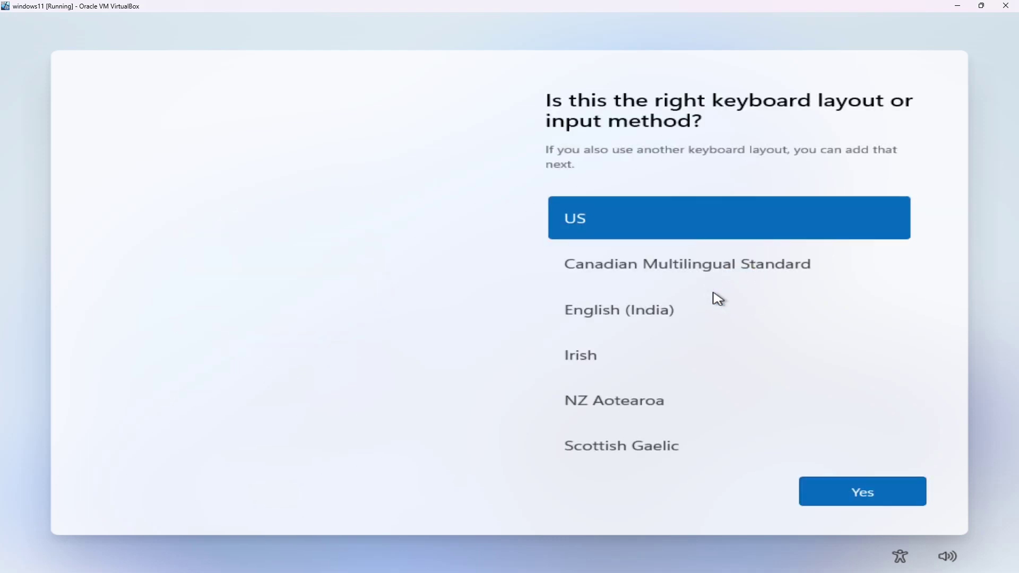
- Keep the US keyboard layout and skip adding a second layout
left_click(885, 502)
left_click(882, 499)
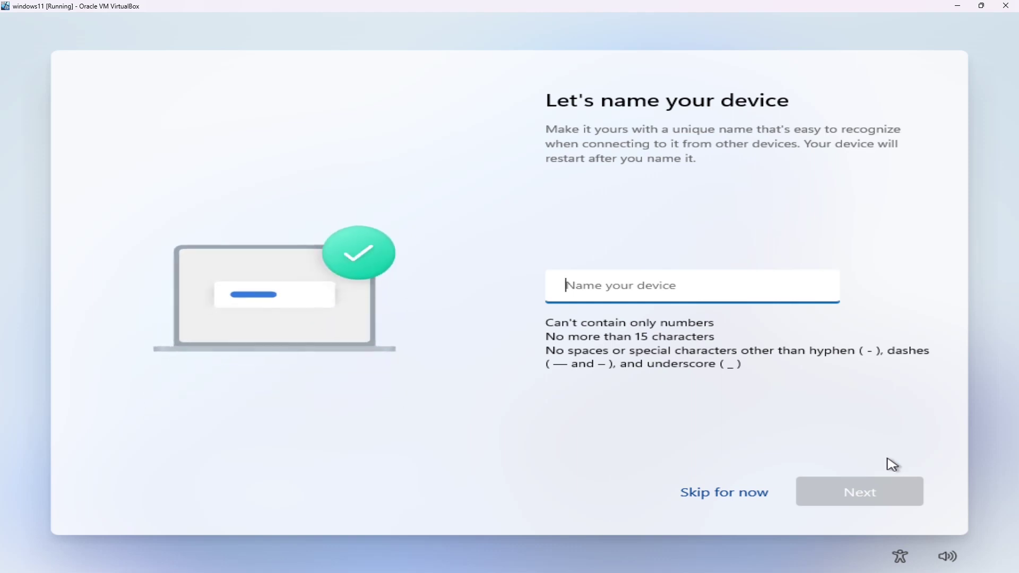
- Name the device W11VM and confirm it
type("W11")
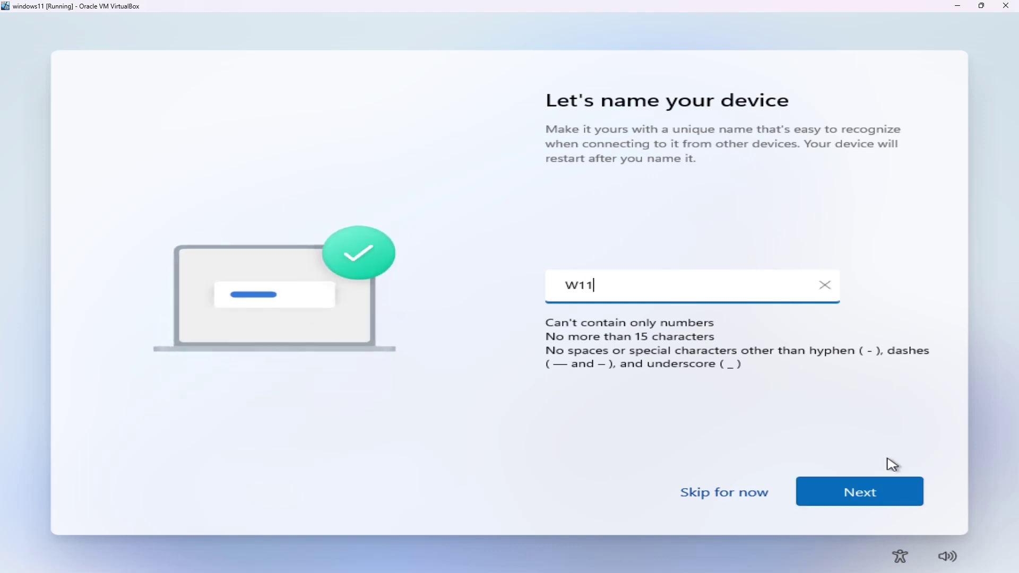
type("VM")
key("Return")
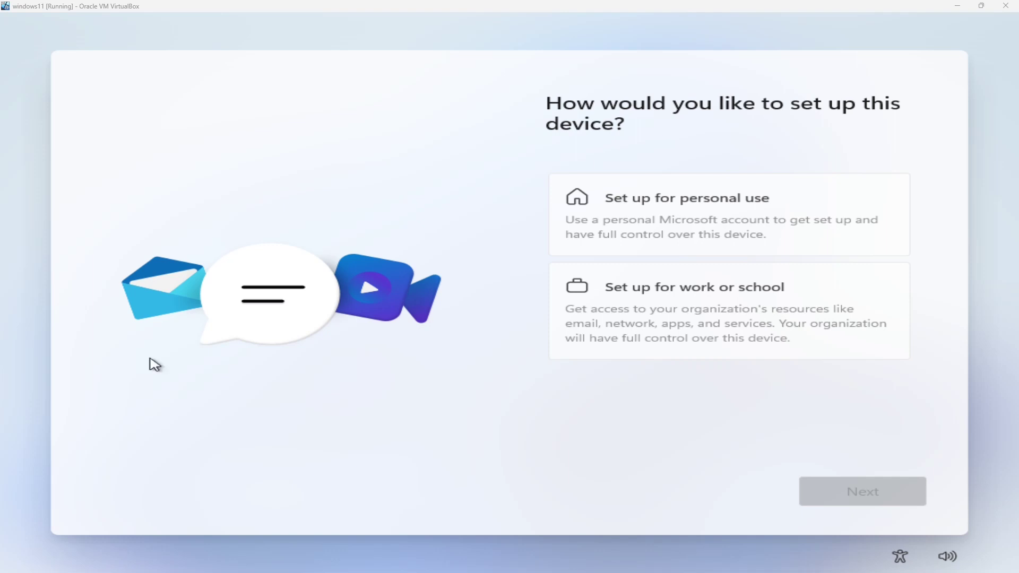
- Choose 'Set up for work or school', continue to sign-in, and restore the VM window
left_click(712, 318)
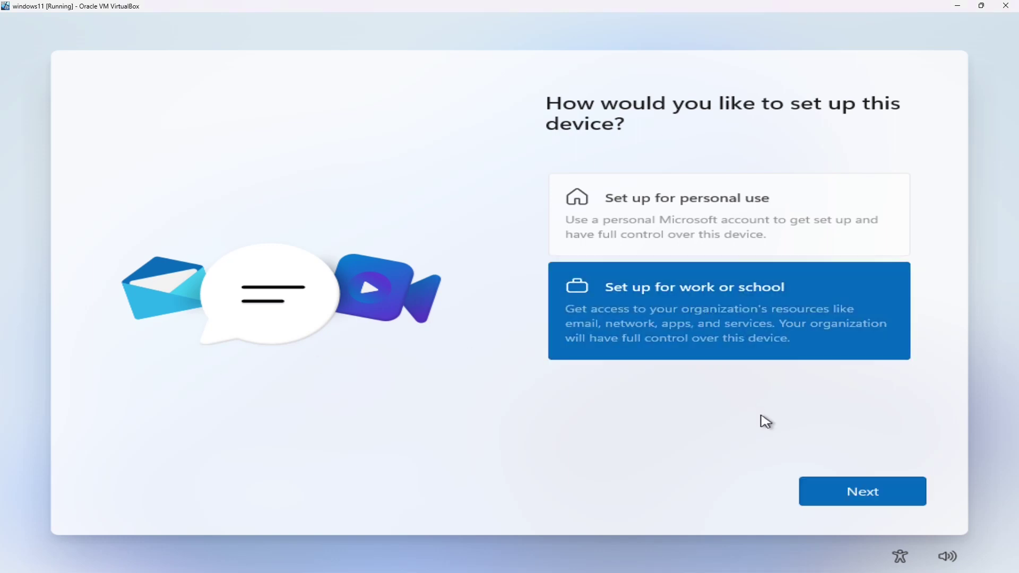
left_click(844, 494)
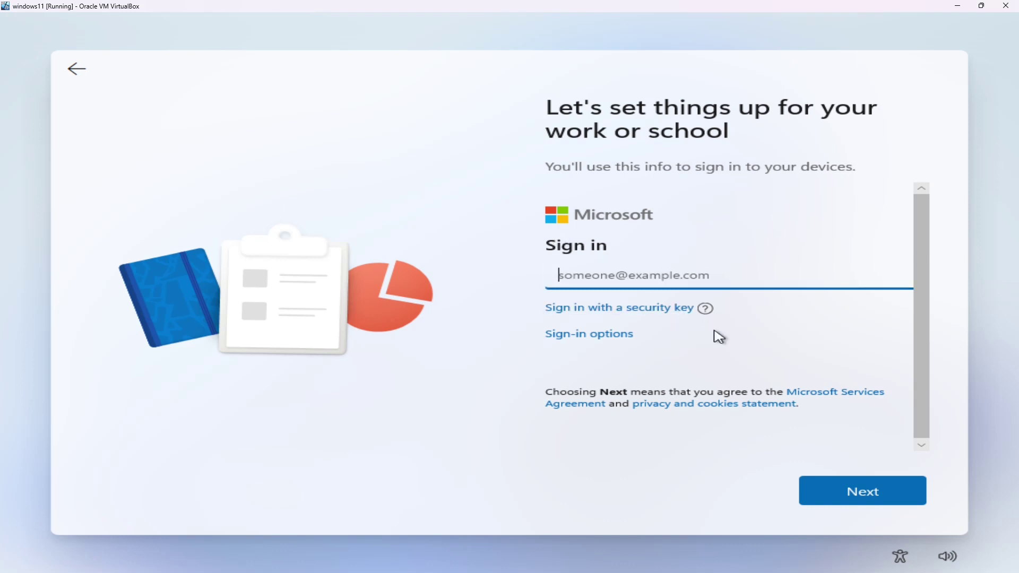
left_click(983, 6)
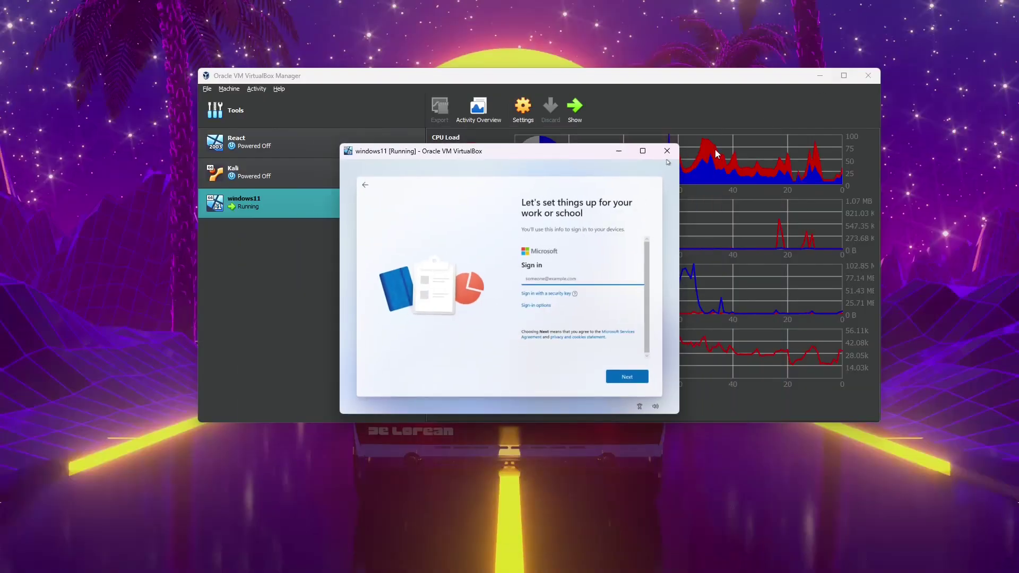
- Power off windows11, uncheck Enable Network Adapter in its Network settings, and start it
left_click(668, 152)
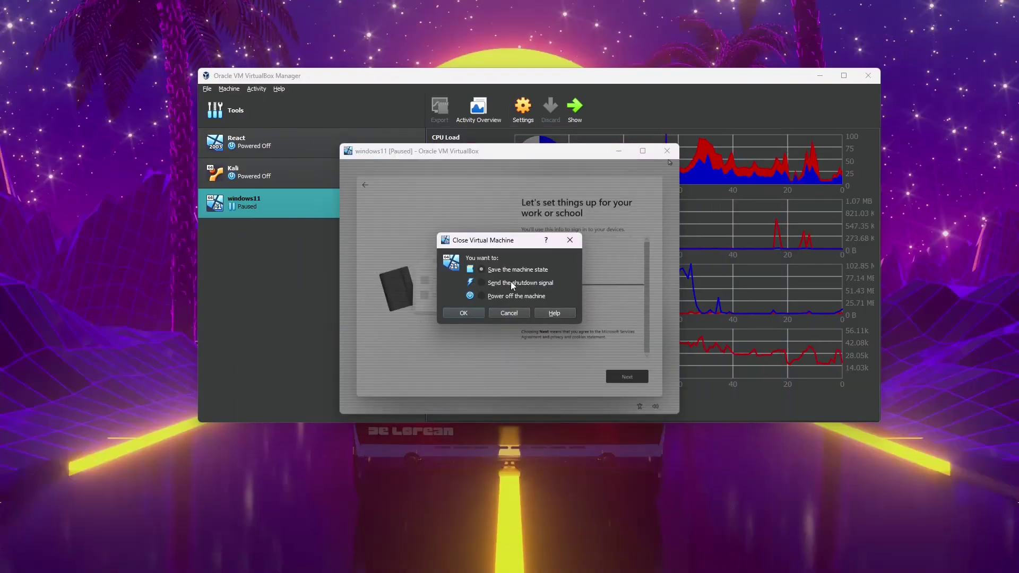
key("Return")
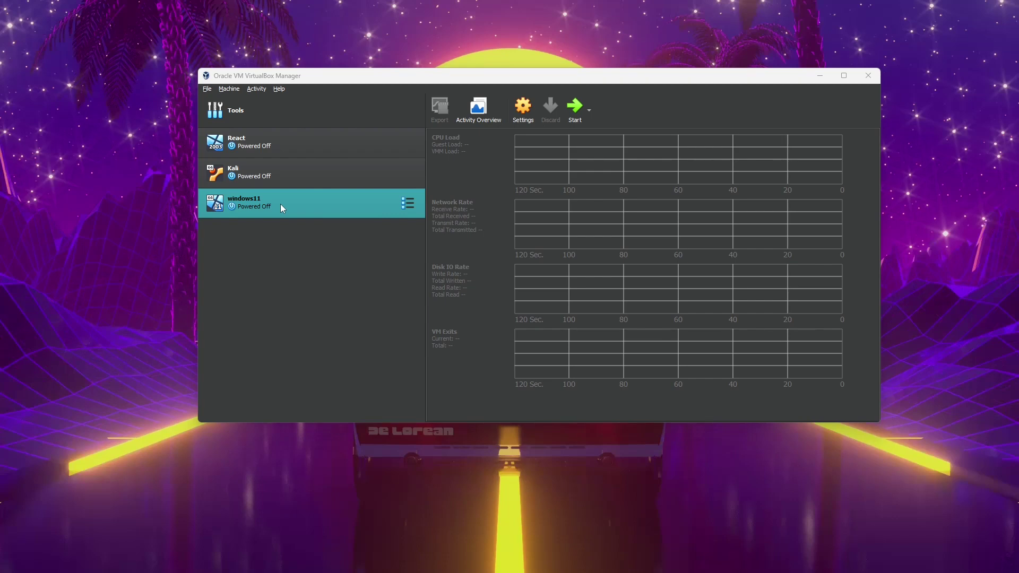
left_click(522, 111)
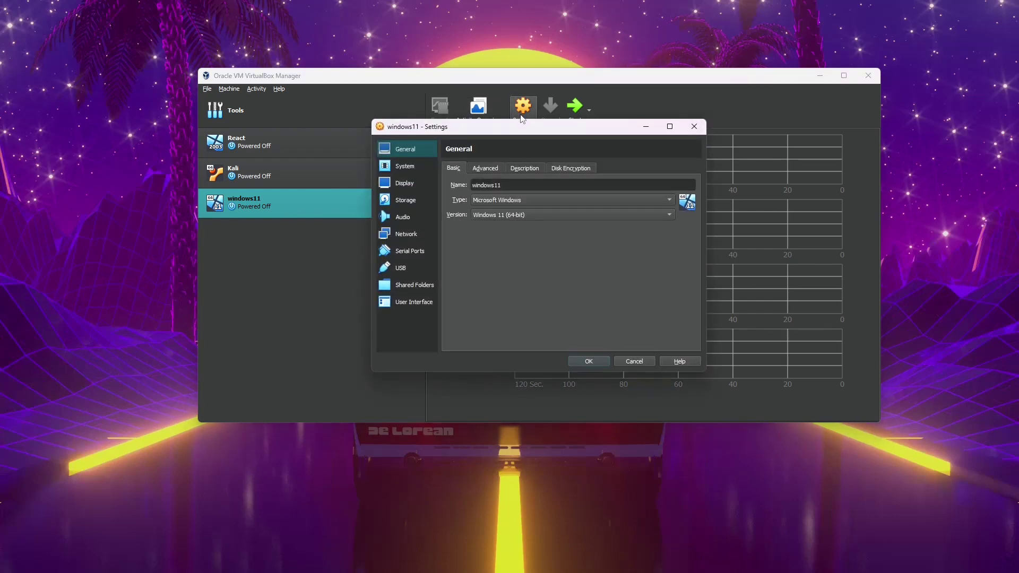
left_click(412, 237)
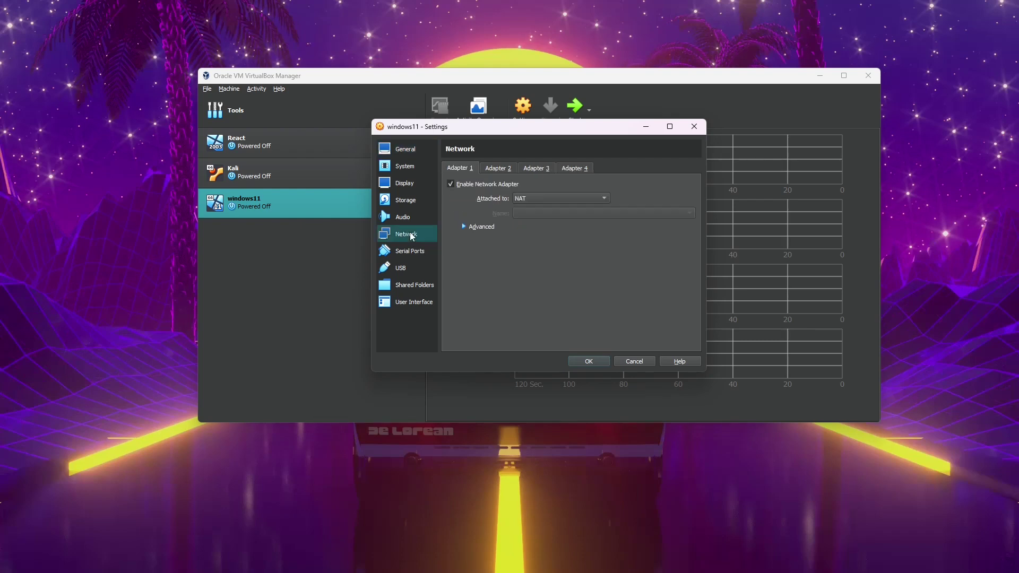
left_click(460, 184)
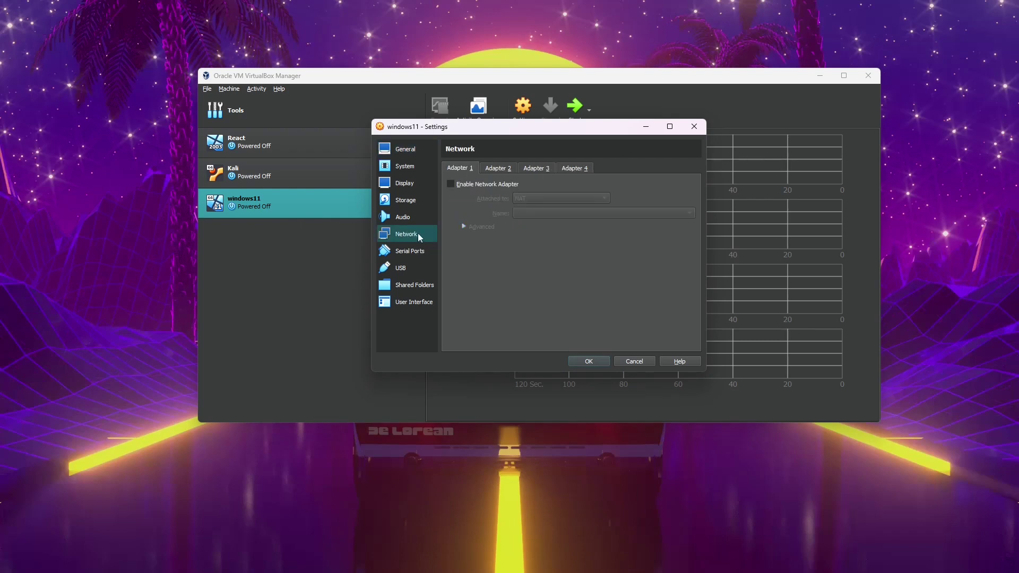
left_click(588, 362)
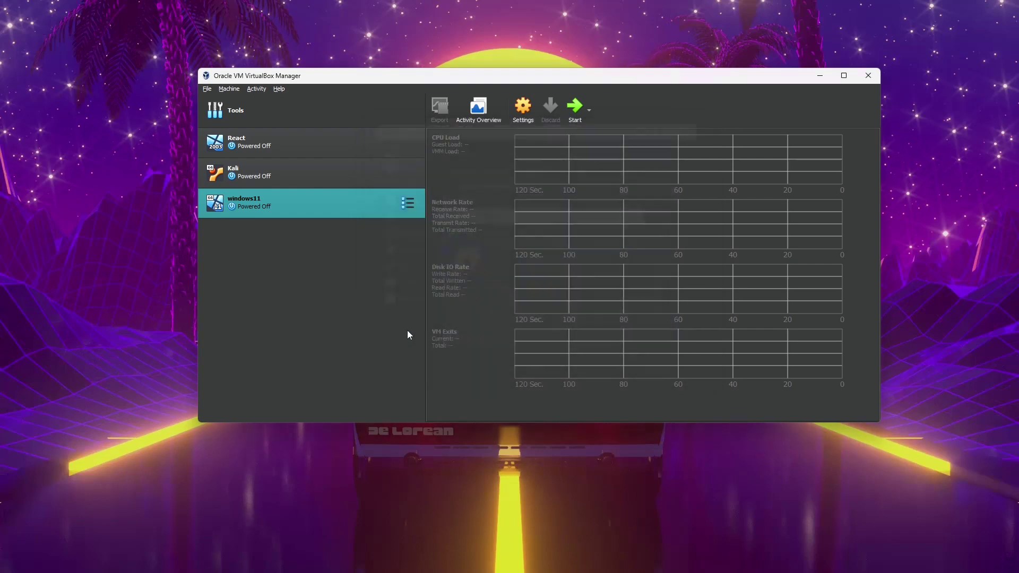
left_click(575, 108)
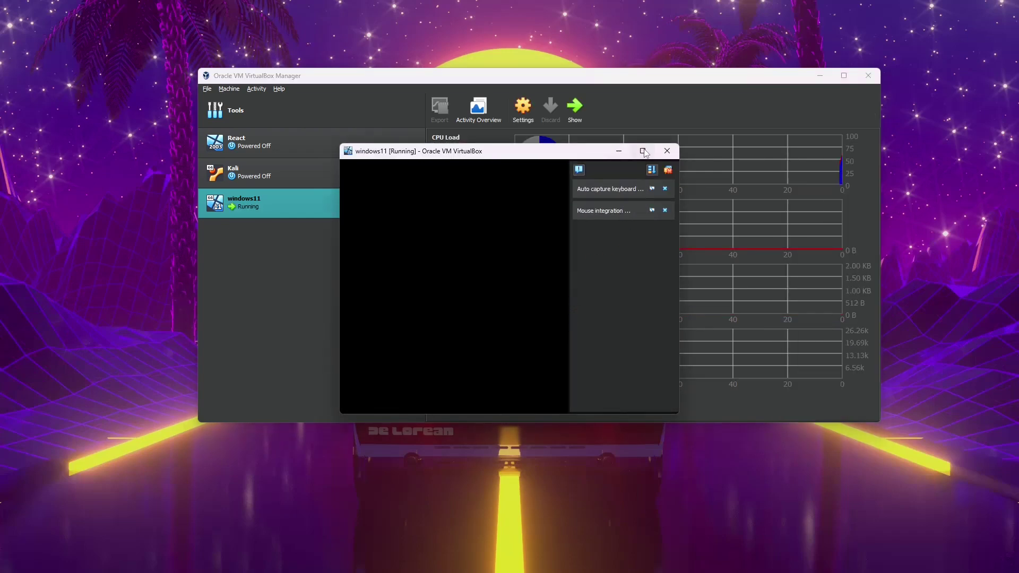
- Maximize the VM, dismiss notifications, and choose 'I don't have internet' then limited setup
mouse_move(644, 151)
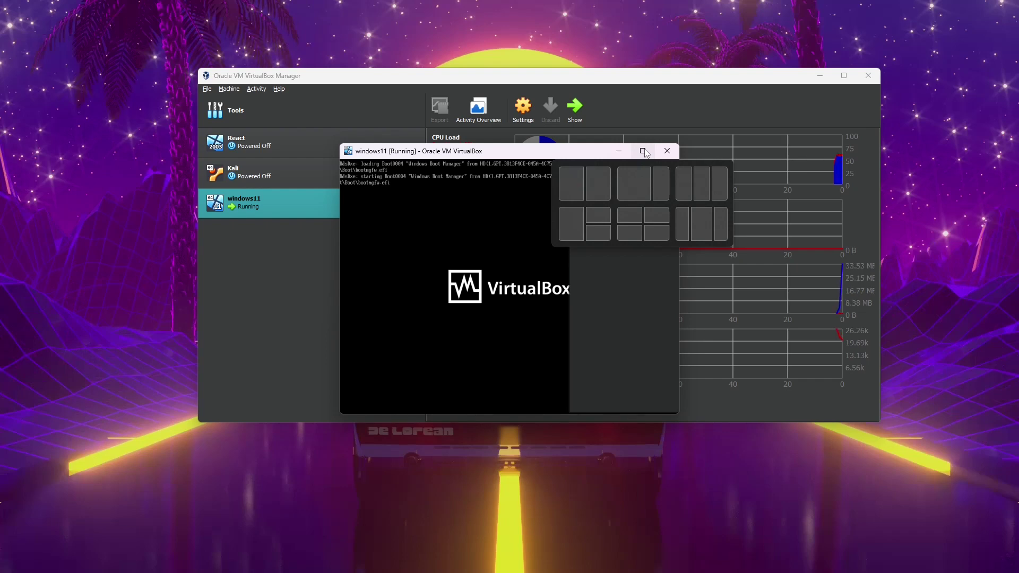
left_click(644, 152)
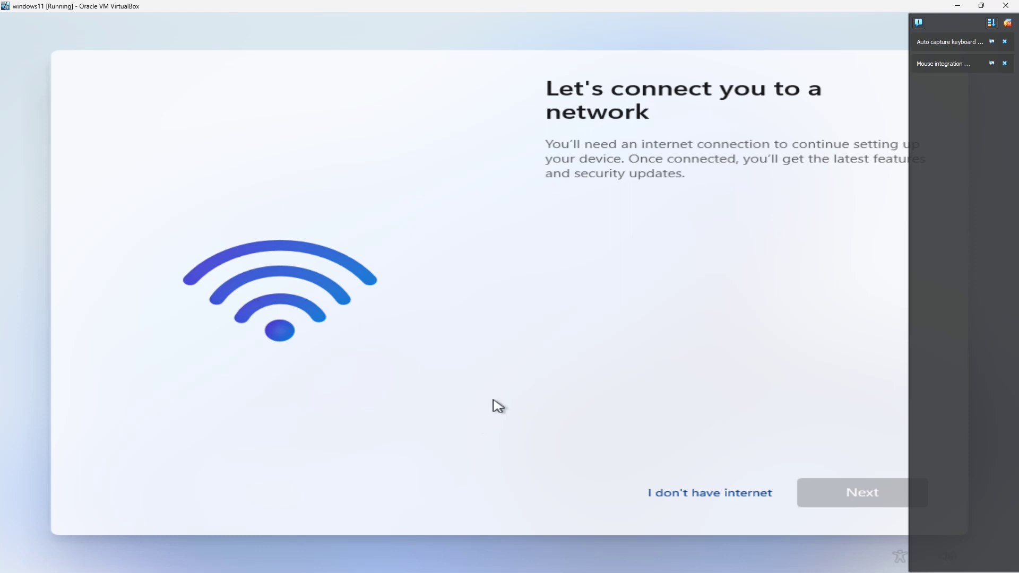
left_click(1011, 23)
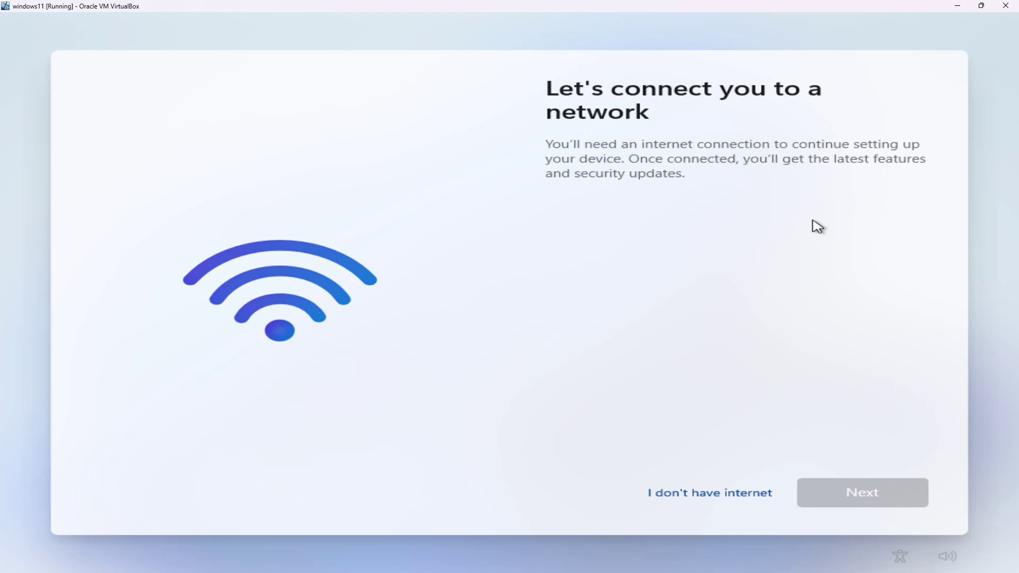
left_click(741, 497)
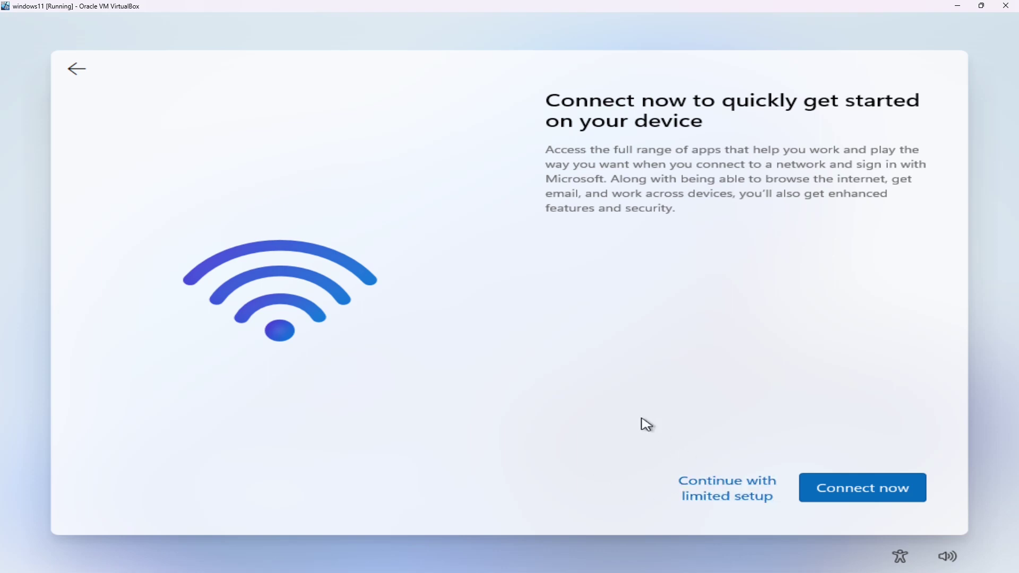
left_click(727, 493)
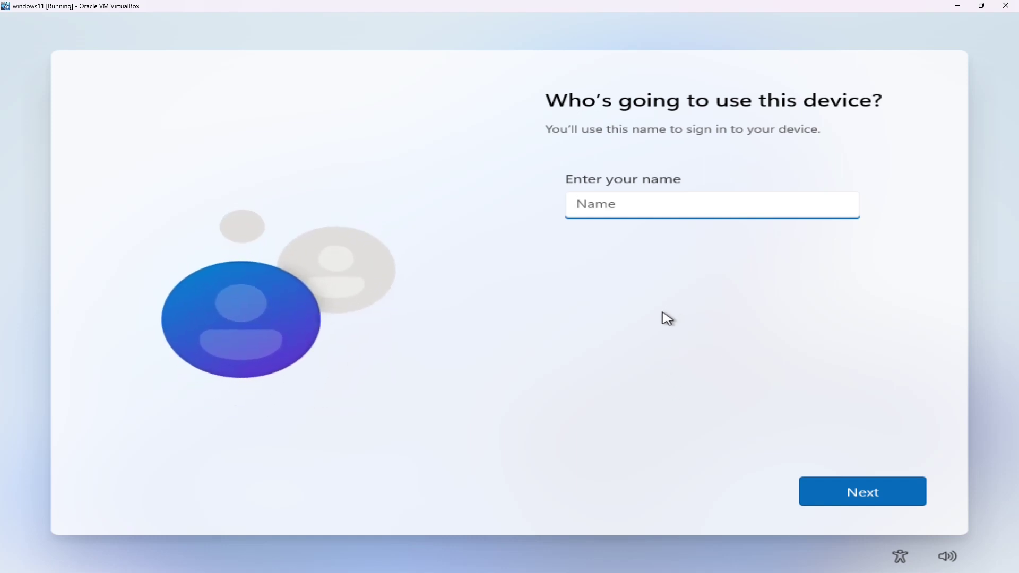
- Enter the local user name, then set and confirm the account password
type("Alpha_Omega")
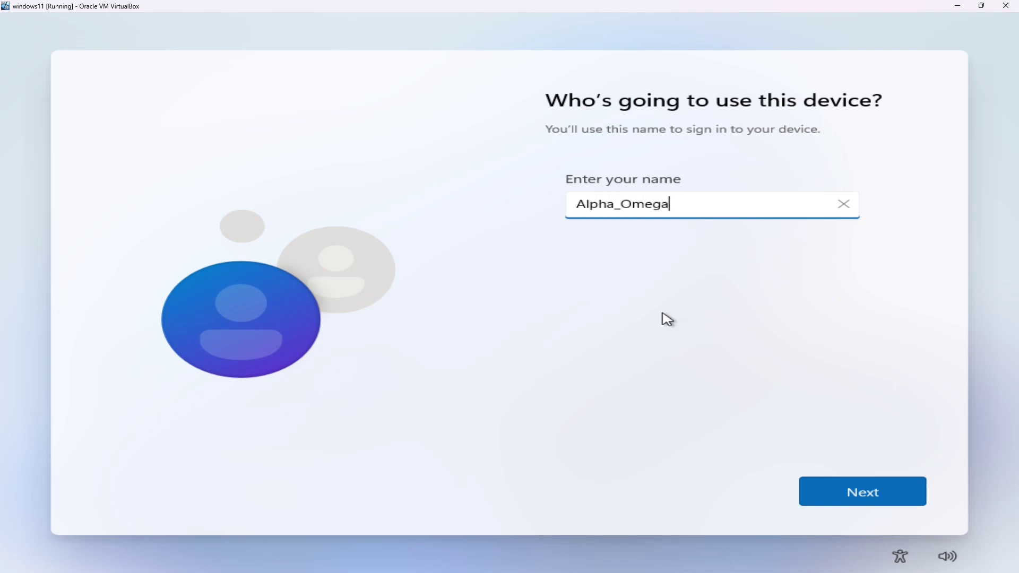
key("Return")
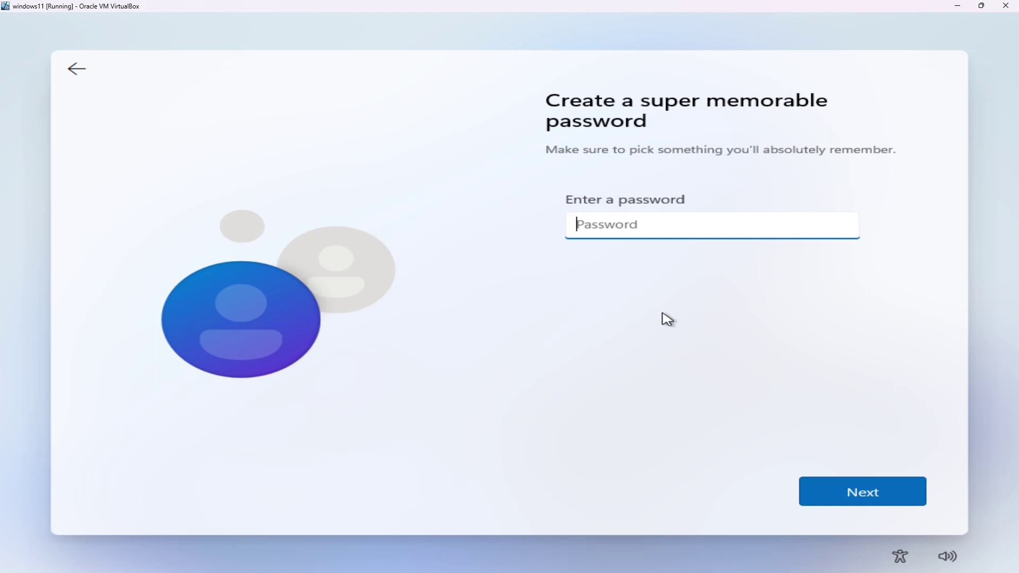
type("********")
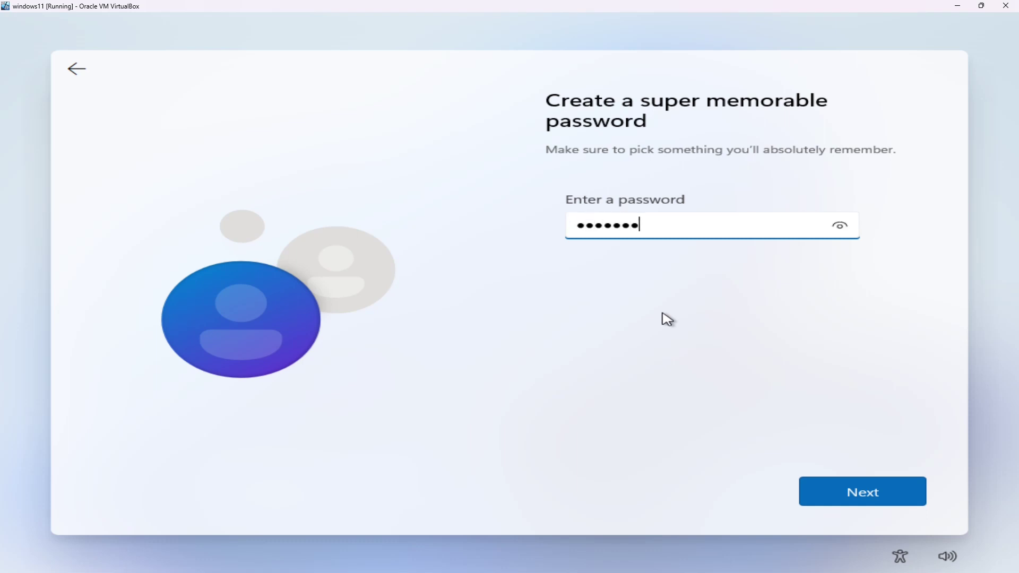
type("**")
key("Return")
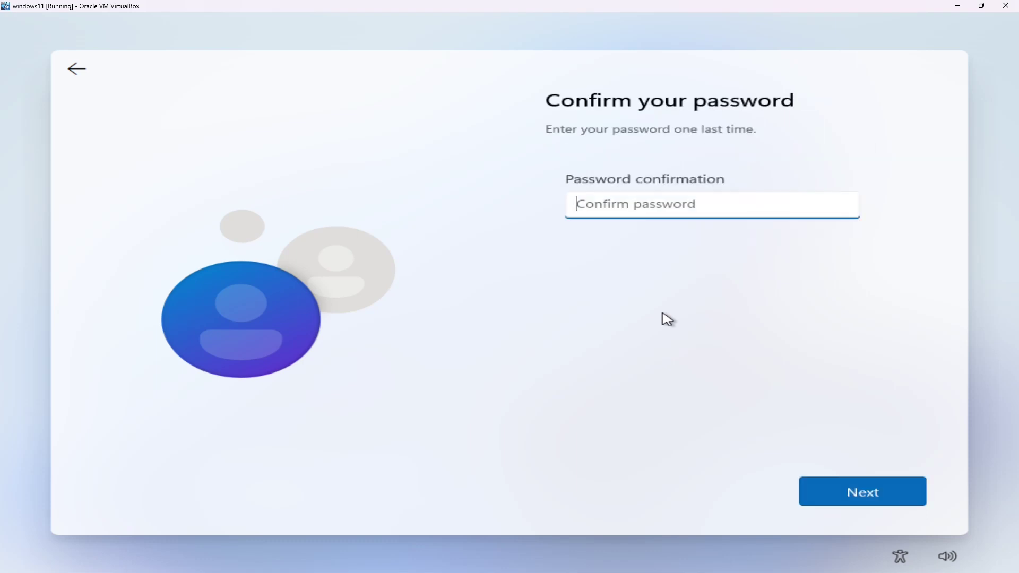
type("**********")
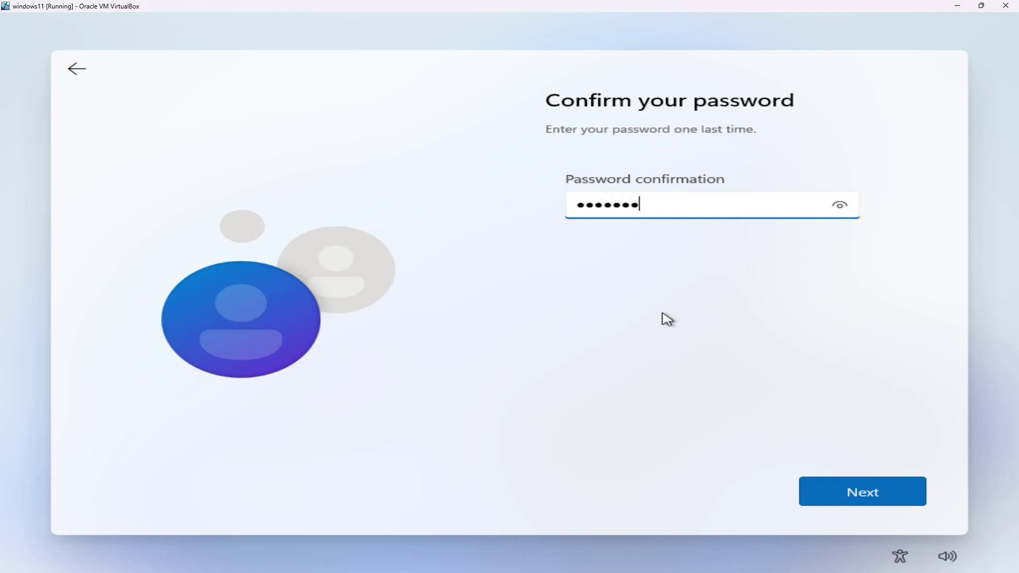
key("BackSpace")
key("Return")
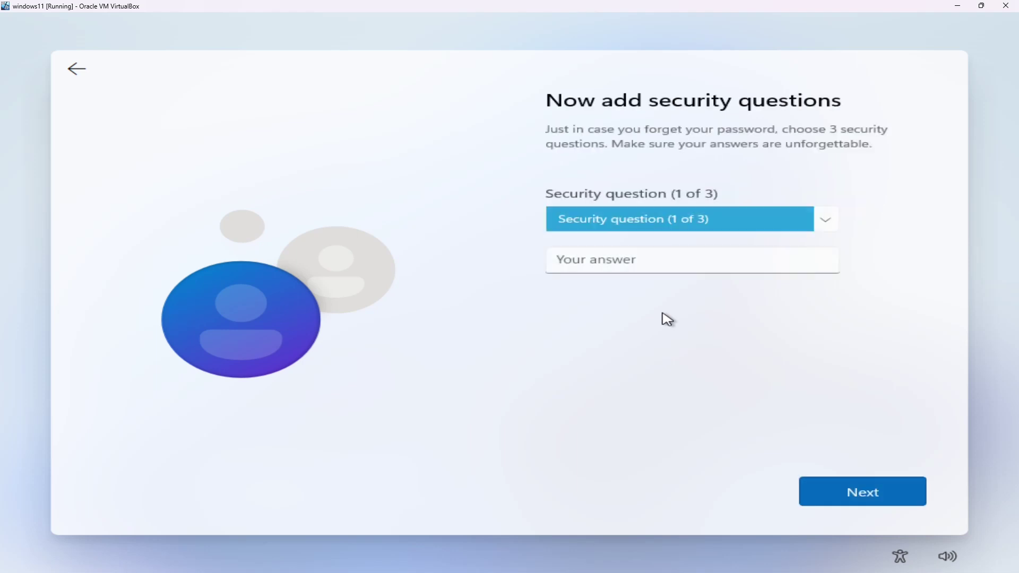
- Choose the first pet's name and city security questions and answer both
key("Down")
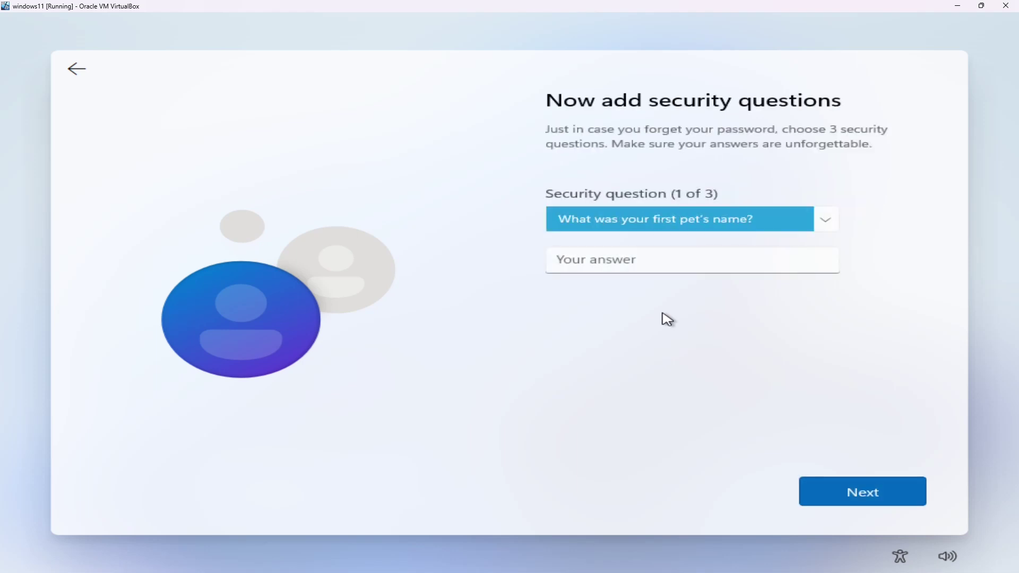
key("Tab")
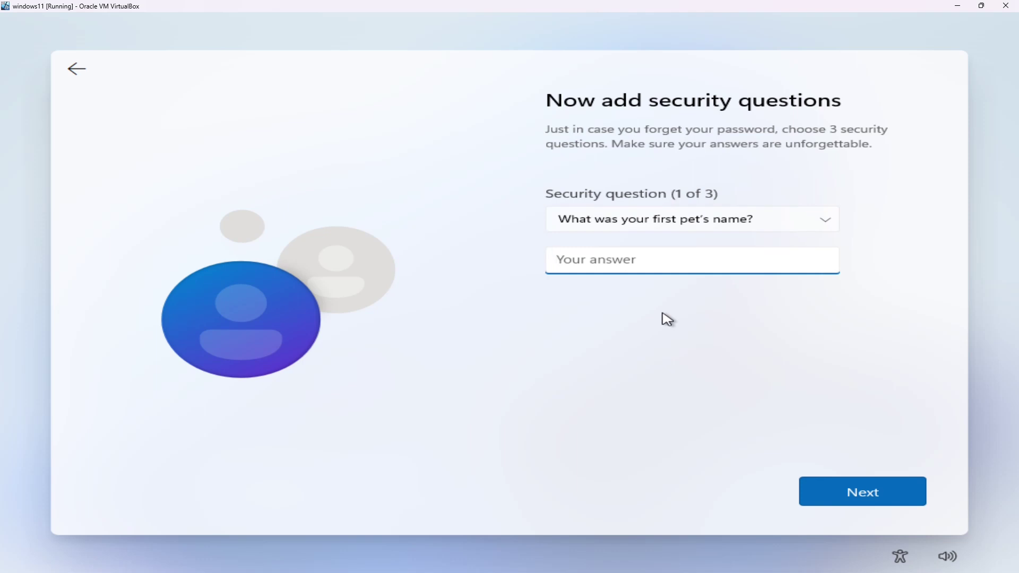
type("the dog")
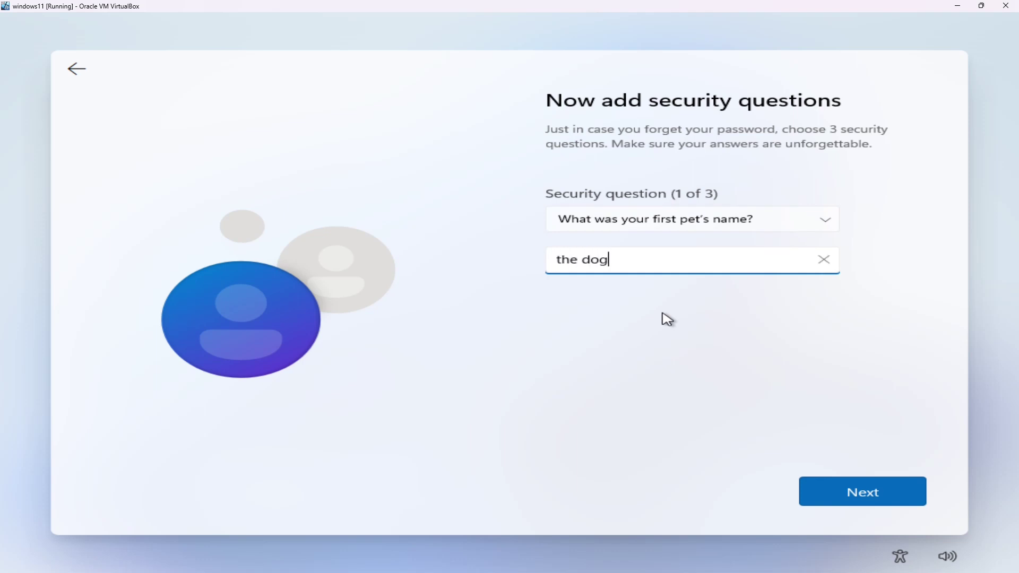
key("Return")
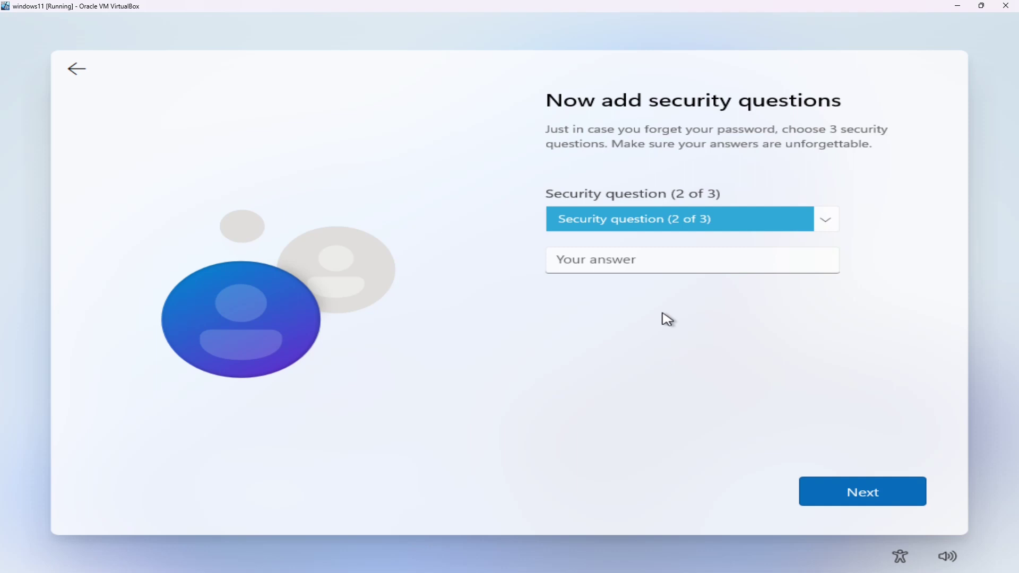
key("Down")
key("Tab")
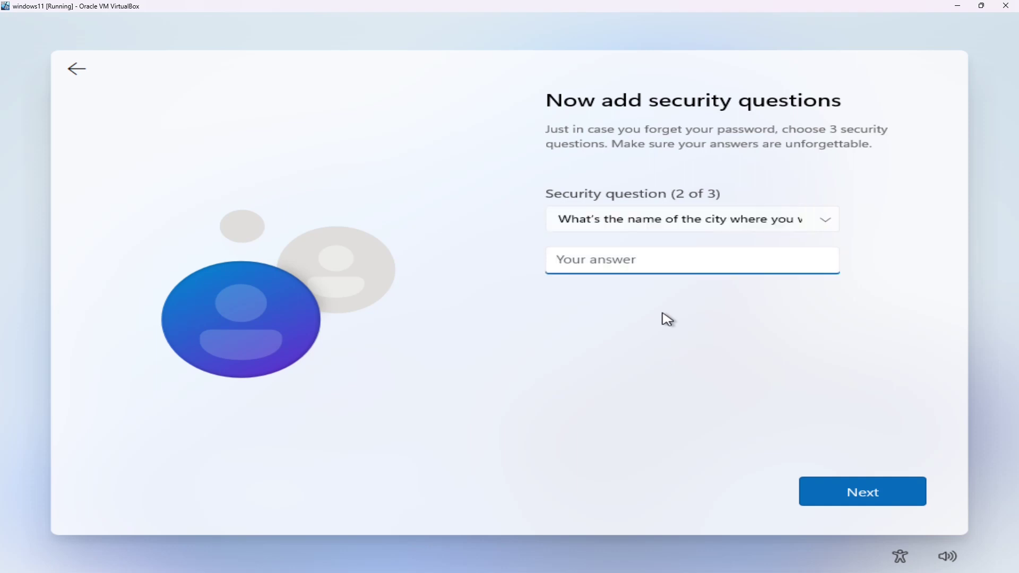
type("other")
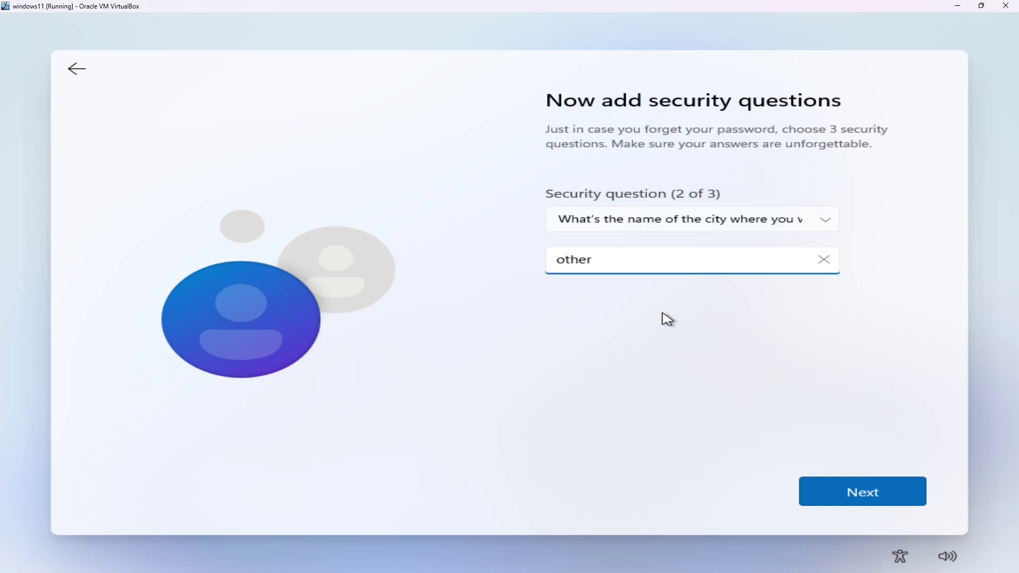
key("BackSpace")
key("BackSpace")
key("BackSpace")
key("BackSpace")
type("that one")
key("Return")
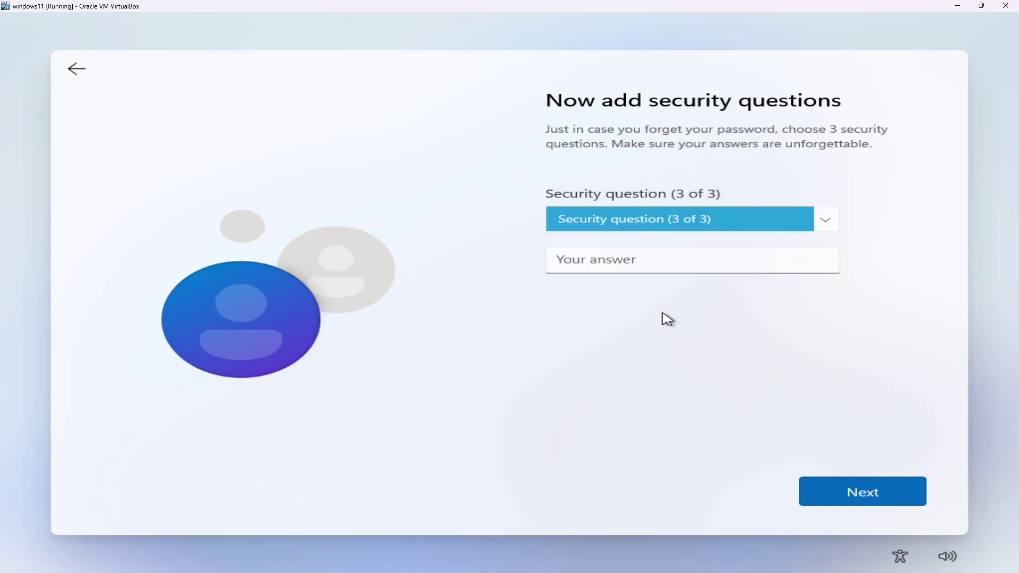
- Choose the childhood nickname security question and submit its answer
key("Down")
key("Tab")
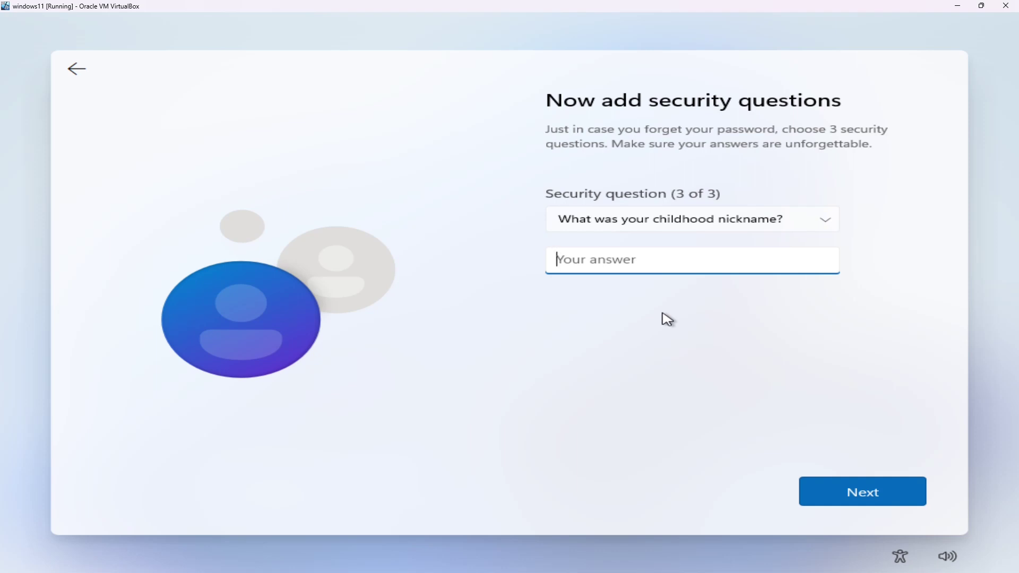
type("kid")
key("Return")
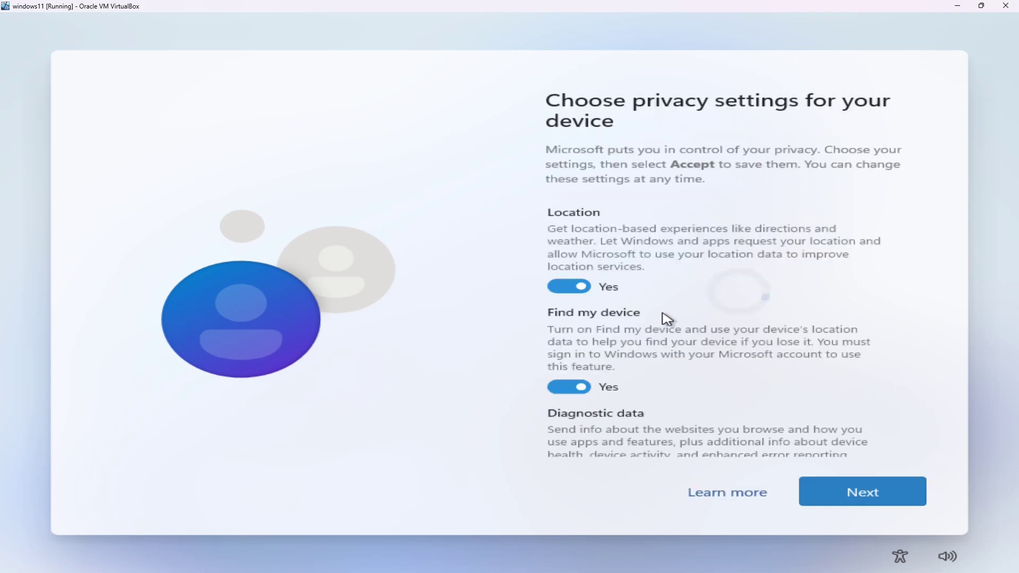
- Turn off Location, Find my device, inking, tailored experiences, advertising ID; diagnostics Required; accept
left_click(581, 286)
left_click(574, 376)
scroll(584, 366, "down", 3)
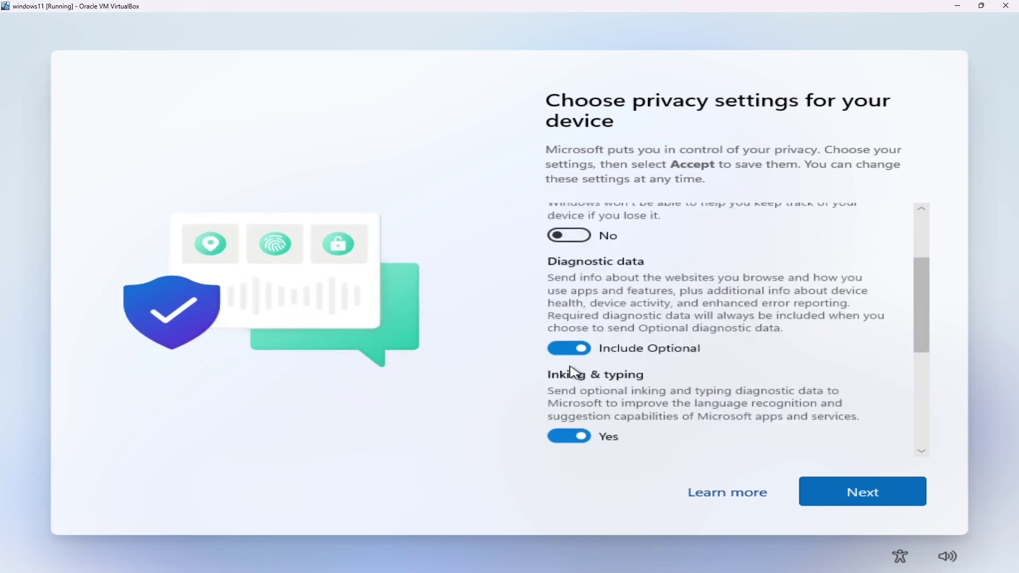
left_click(583, 354)
scroll(584, 356, "down", 2)
left_click(584, 356)
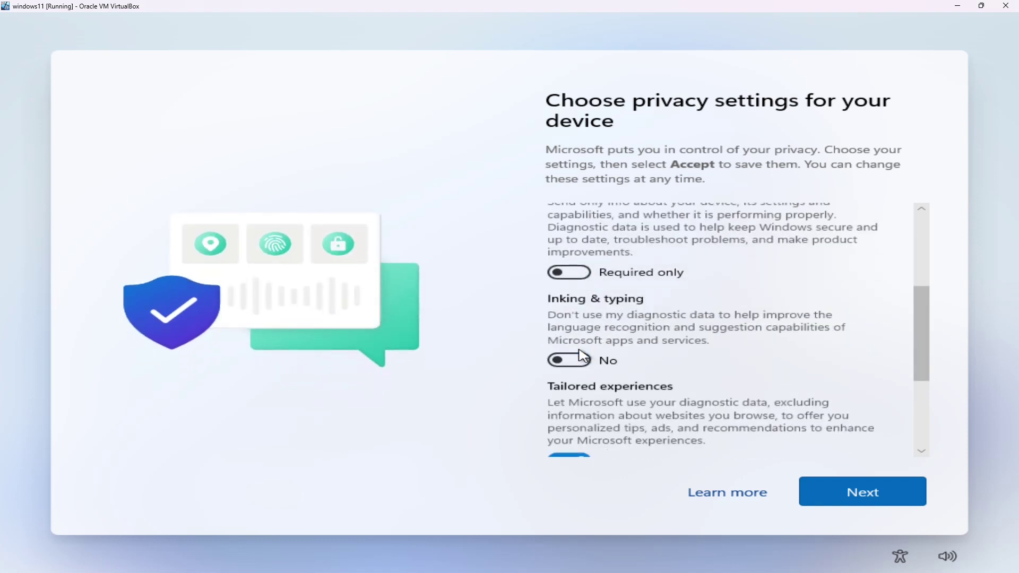
scroll(584, 355, "down", 2)
left_click(584, 356)
scroll(580, 357, "down", 1)
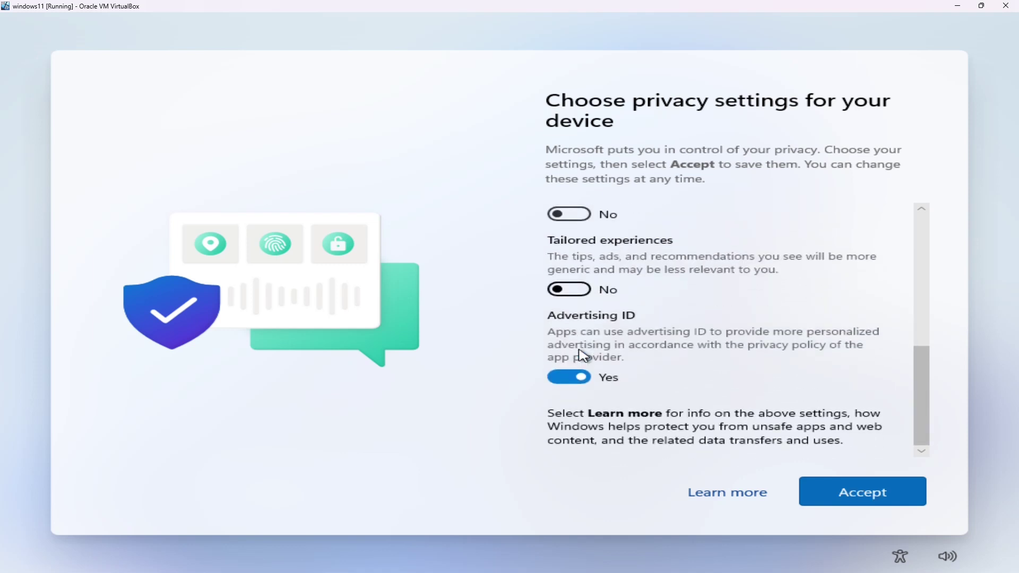
left_click(581, 384)
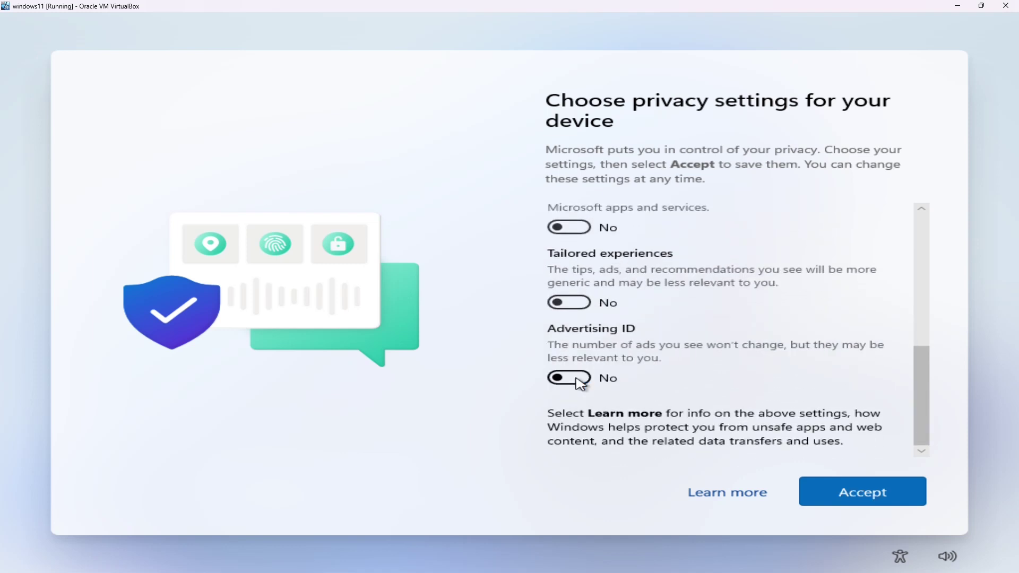
left_click(877, 508)
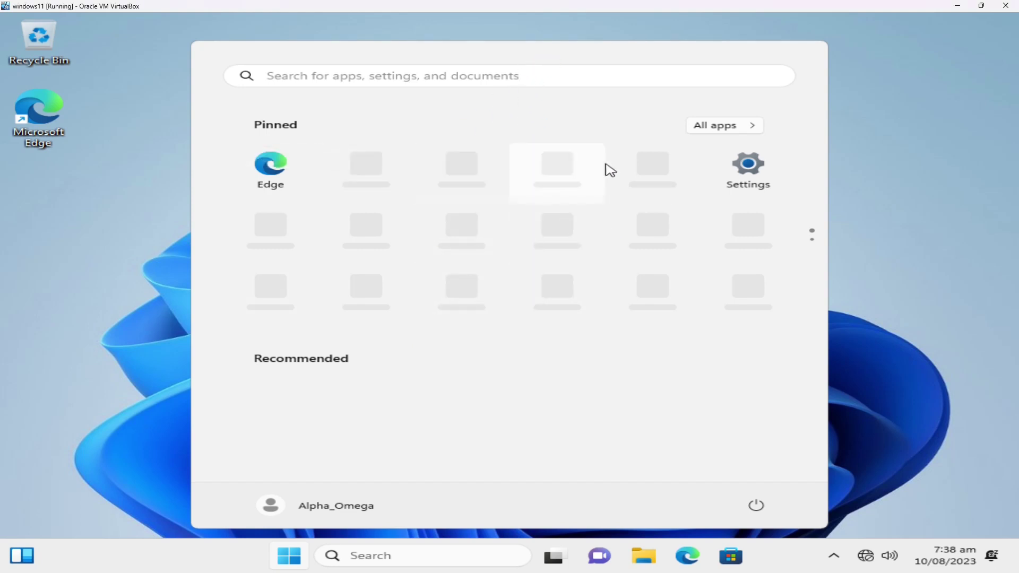
- Scroll through the full All apps list in the Start menu
left_click(725, 127)
scroll(526, 255, "down", 5)
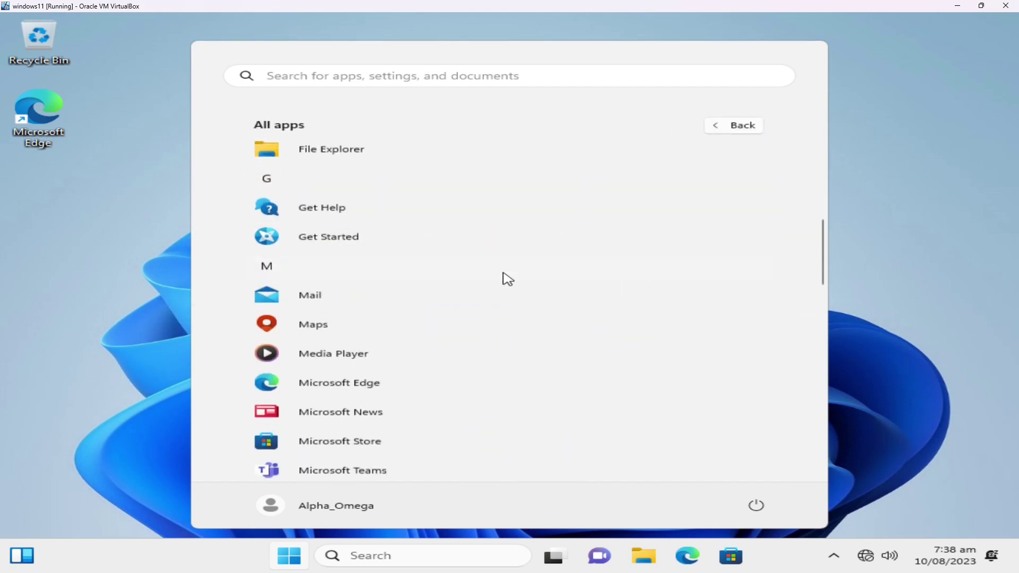
scroll(503, 274, "down", 15)
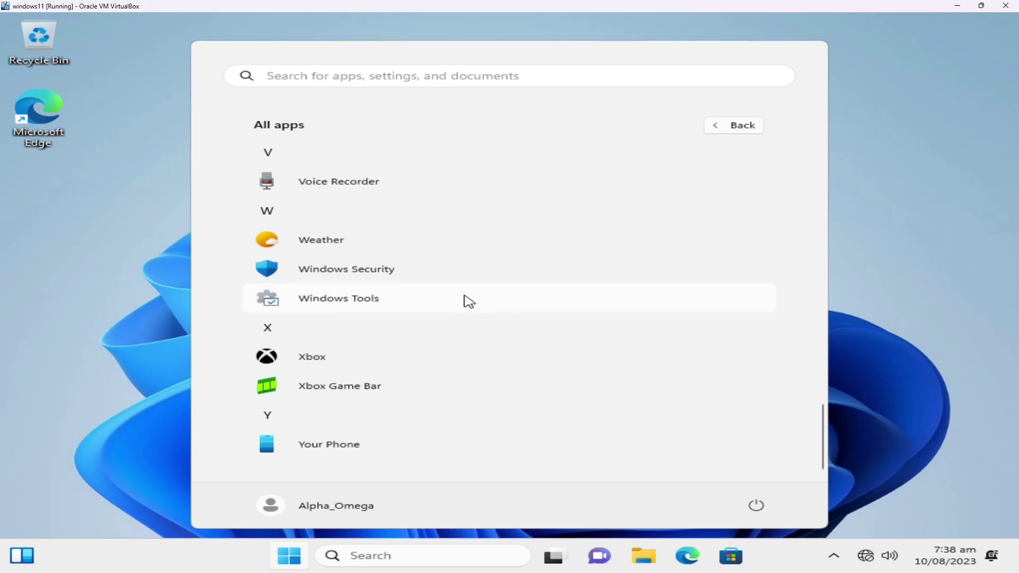
scroll(469, 302, "up", 10)
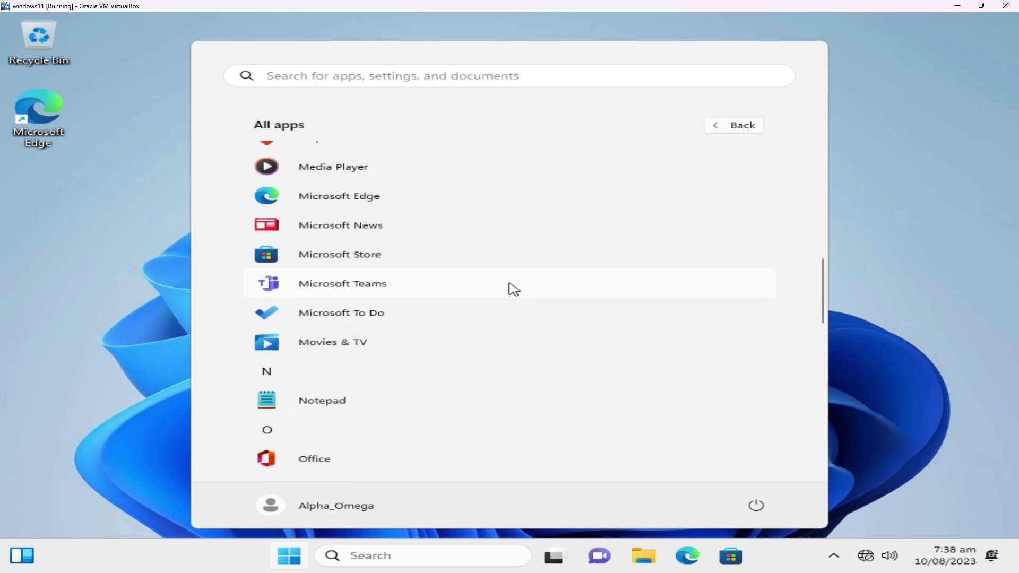
scroll(513, 290, "up", 10)
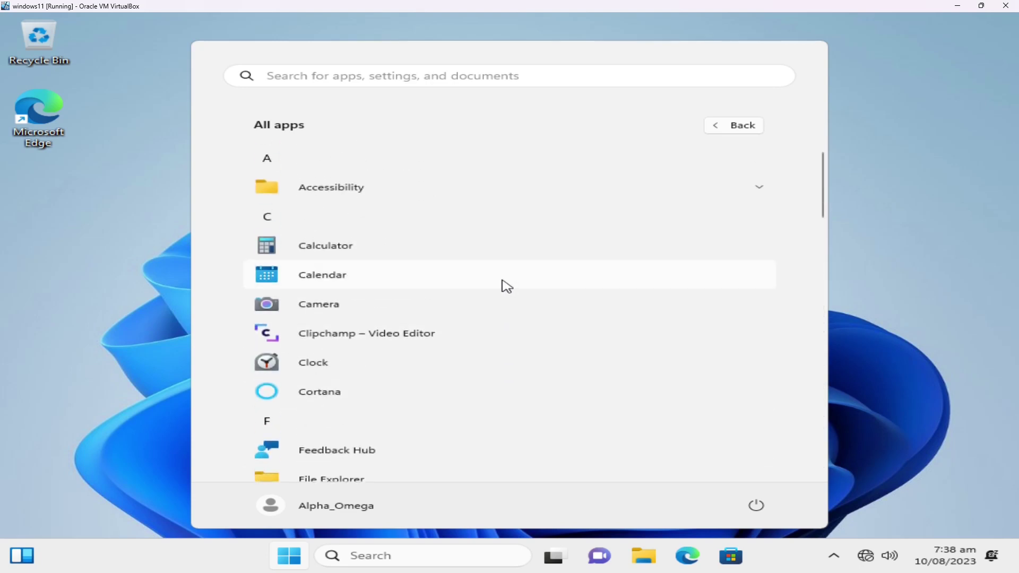
- Close Start, open the Microsoft Store, and close it after it reports no connection
left_click(910, 200)
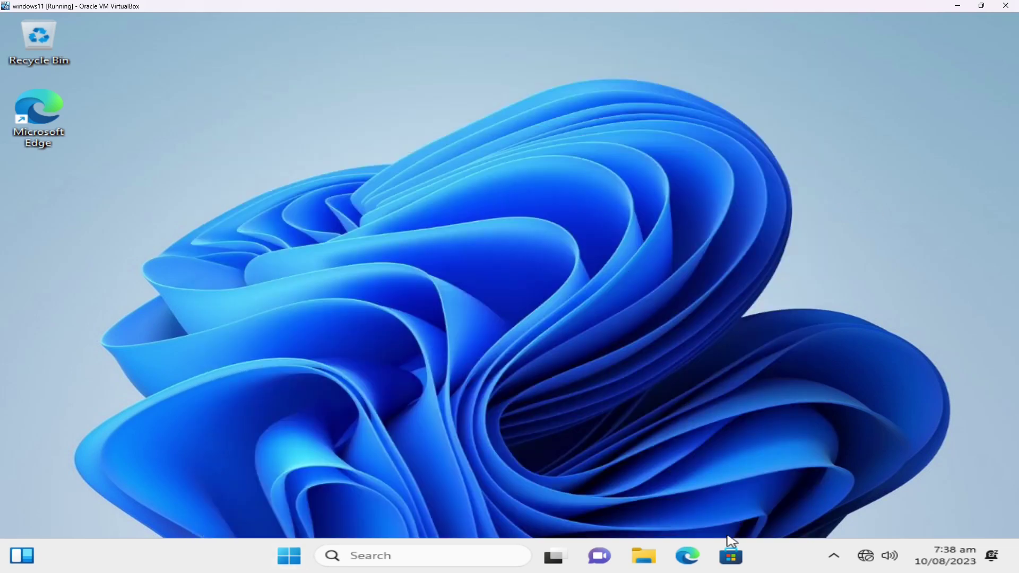
left_click(729, 556)
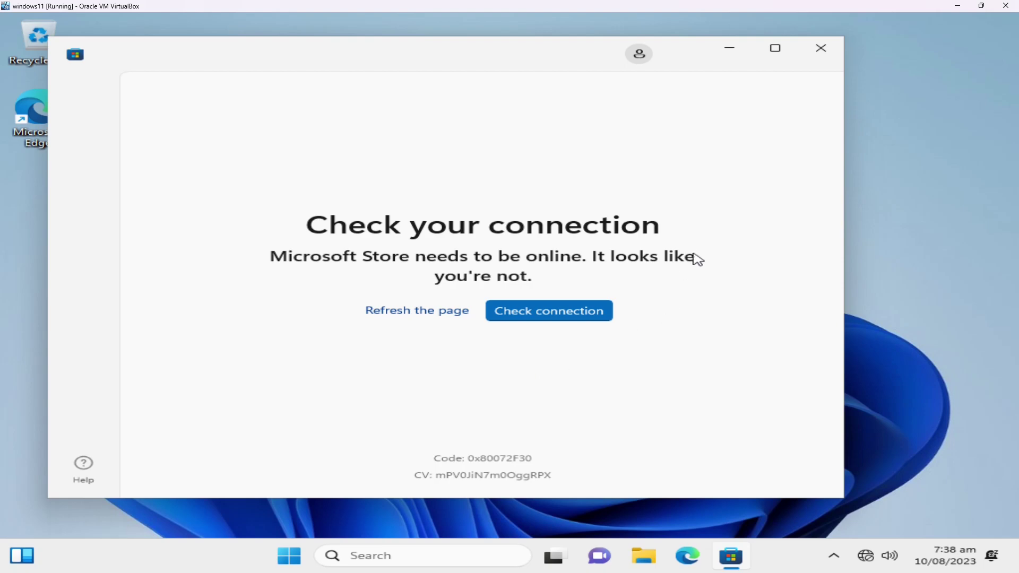
left_click(819, 51)
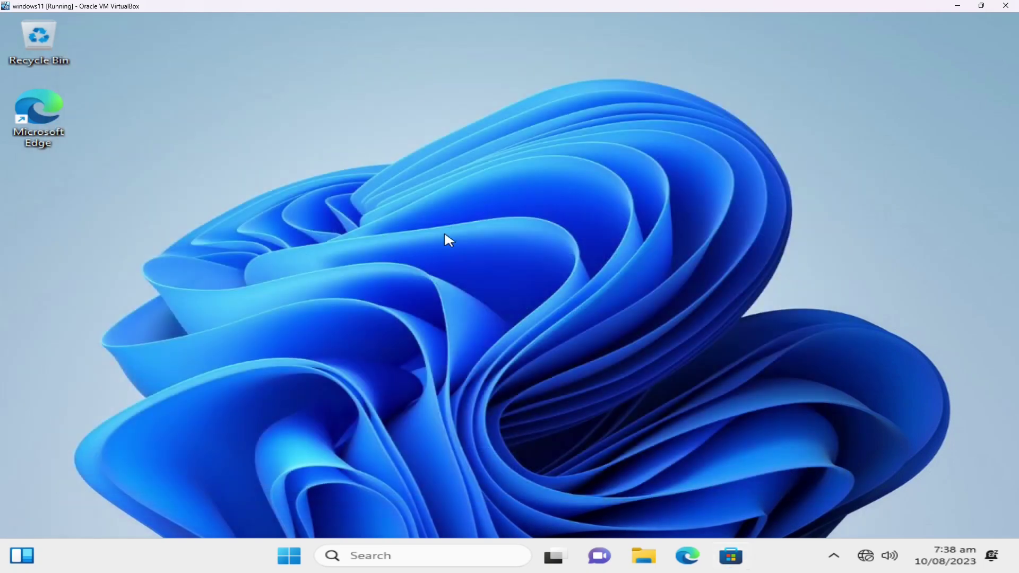
- Restart Windows from the Start menu's power options
left_click(289, 555)
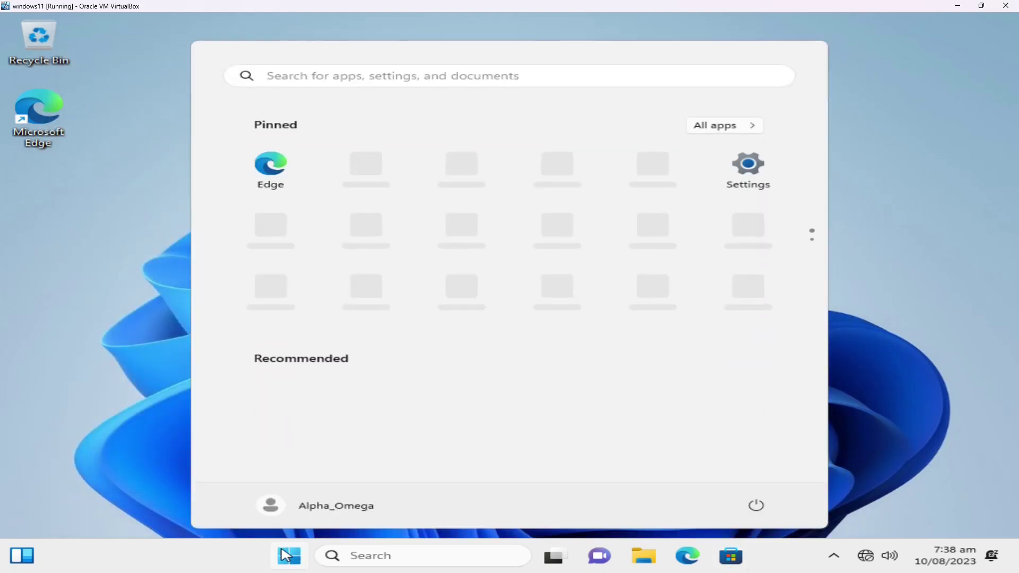
left_click(747, 502)
left_click(745, 455)
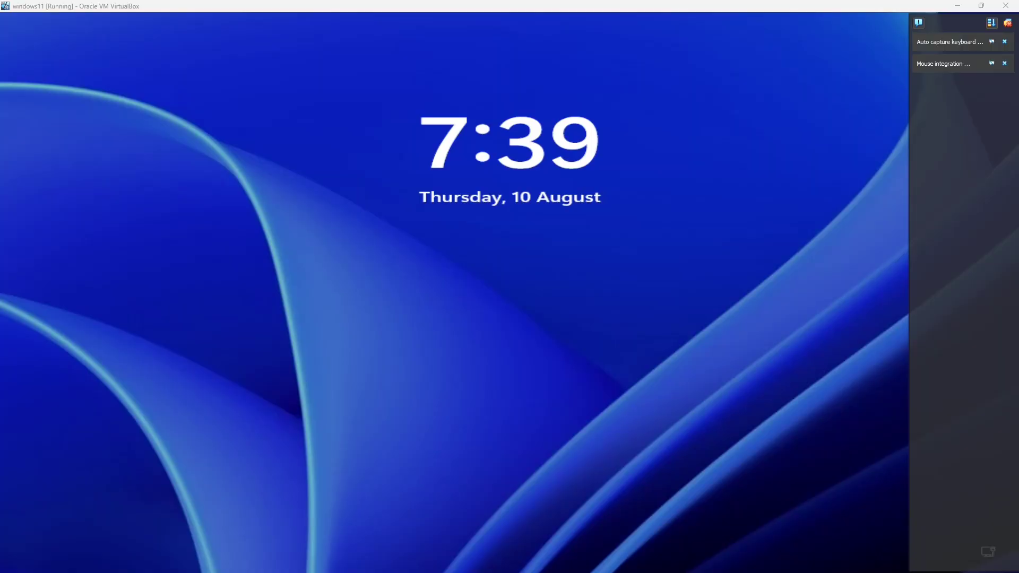
- Get past the lock screen and sign in with the account password
left_click(520, 273)
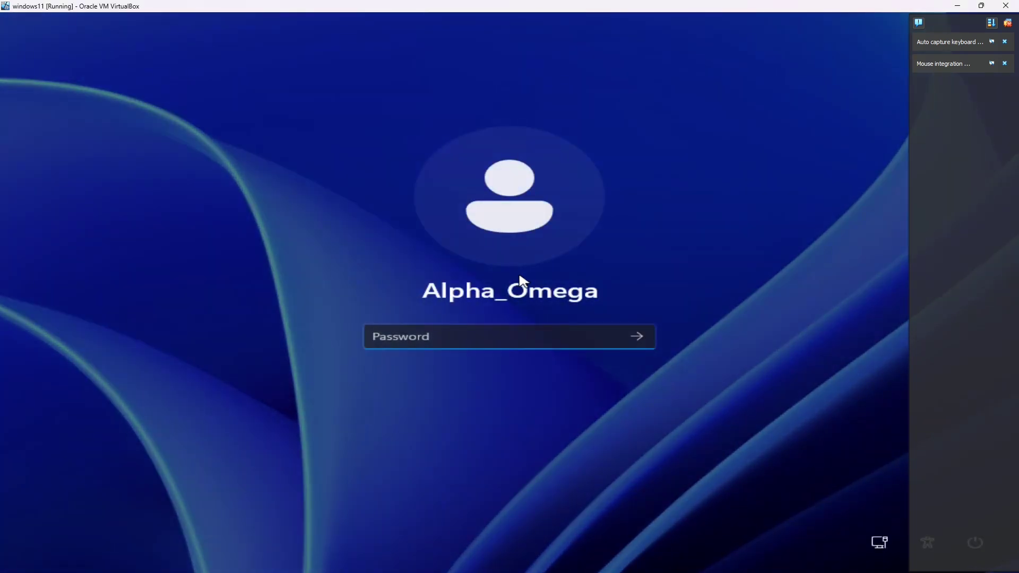
type("••")
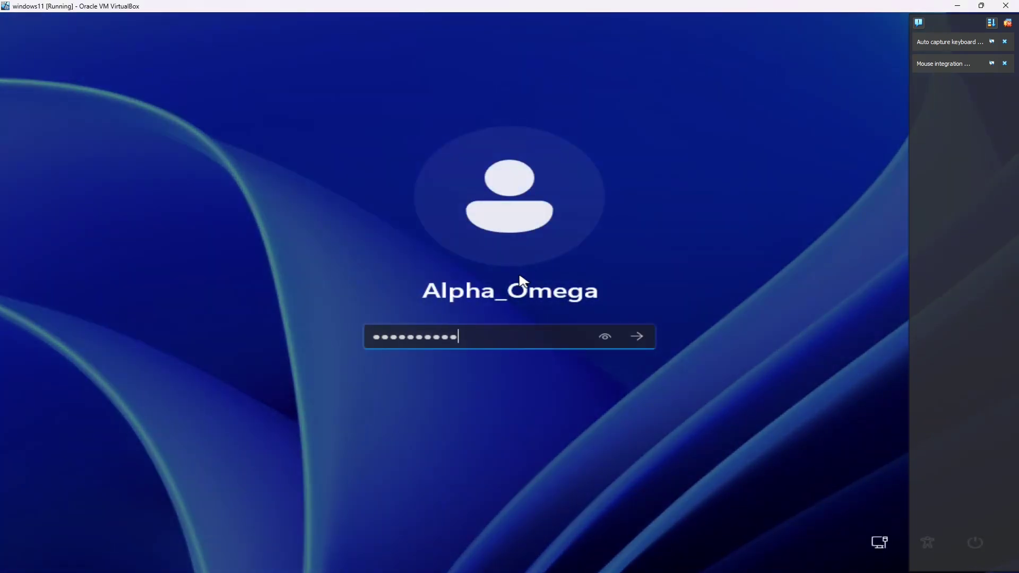
type("•••••••••")
key("Return")
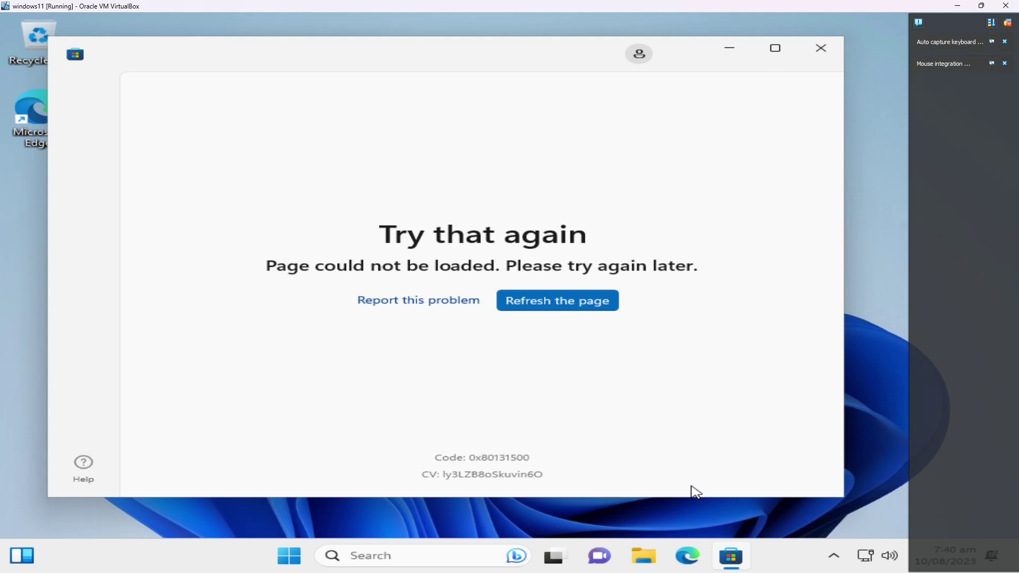
- Launch Microsoft Edge without signing in and skip importing data from other browsers
left_click(689, 555)
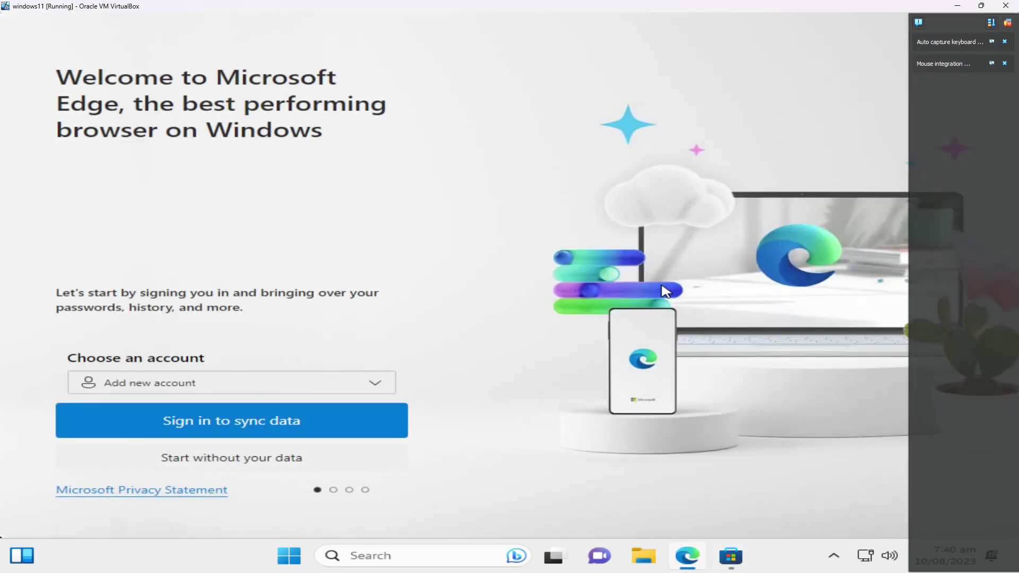
left_click(256, 460)
left_click(258, 463)
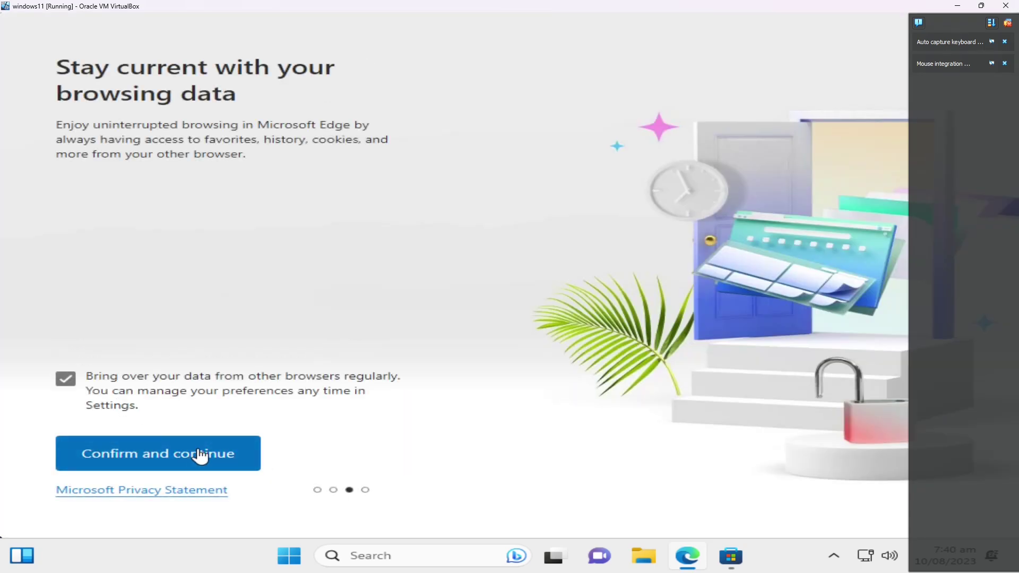
left_click(65, 379)
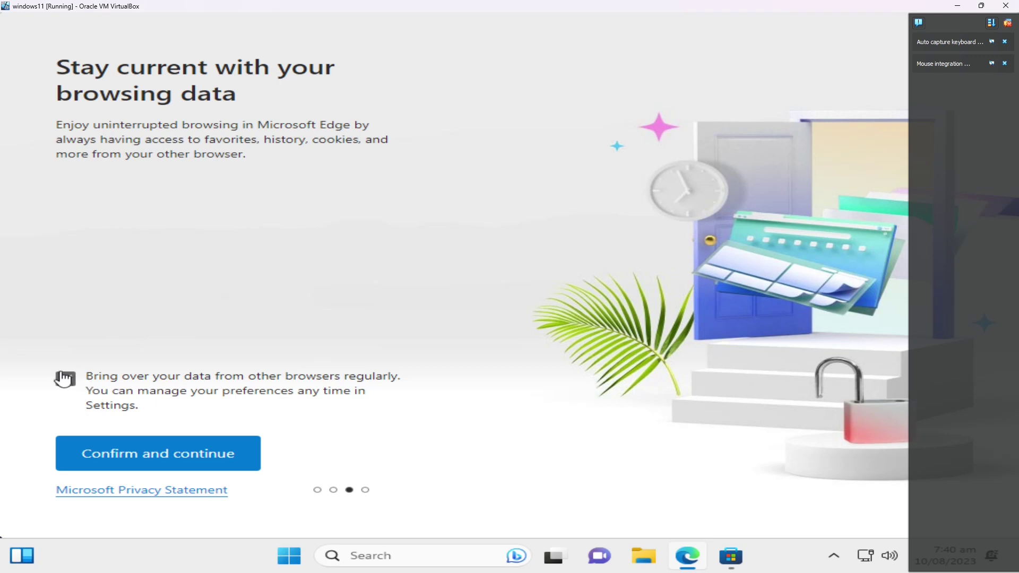
left_click(190, 455)
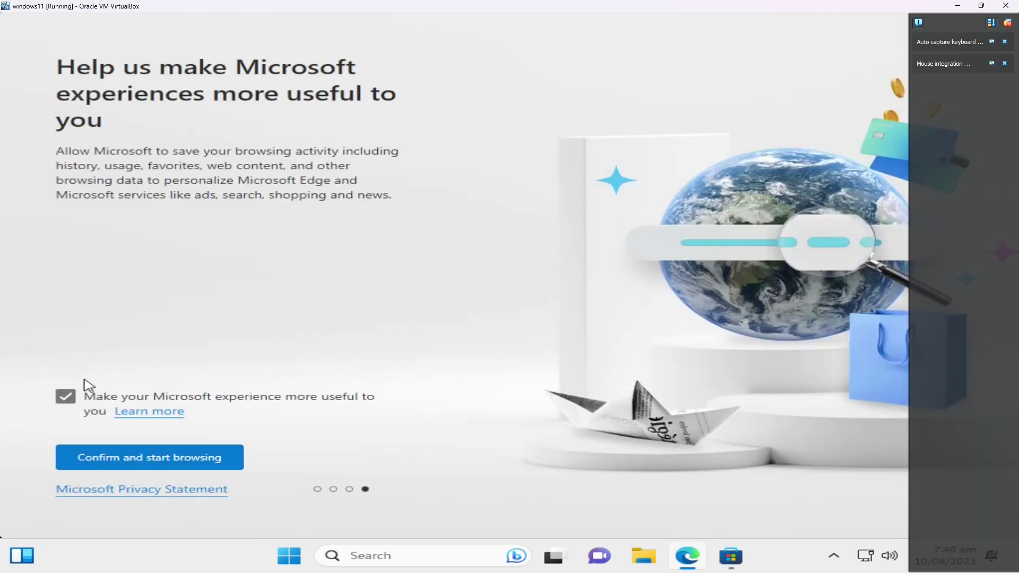
- Turn off personalization, finish setup, choose the Dark theme, and close the Welcome tab
left_click(68, 406)
left_click(116, 456)
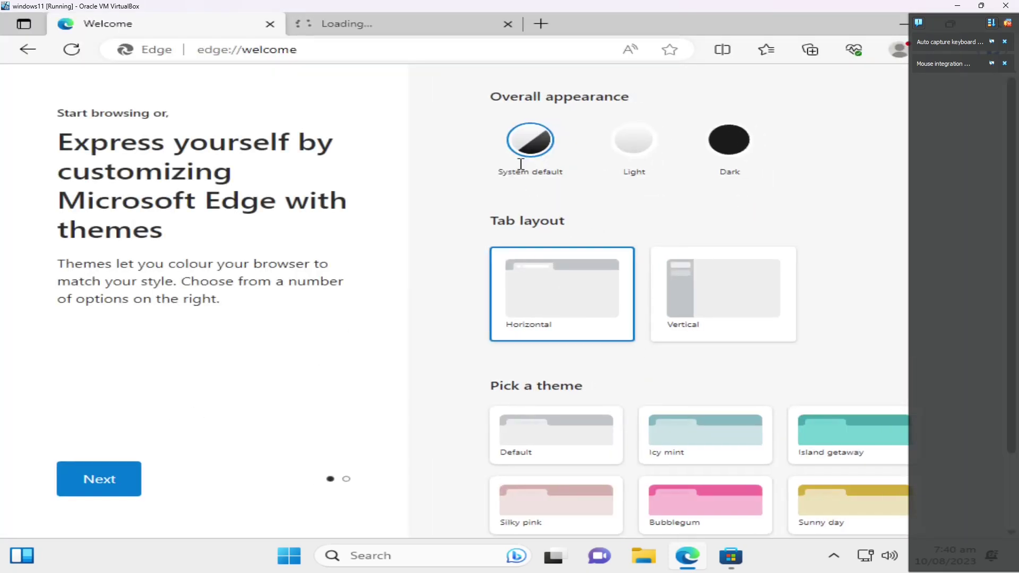
left_click(722, 141)
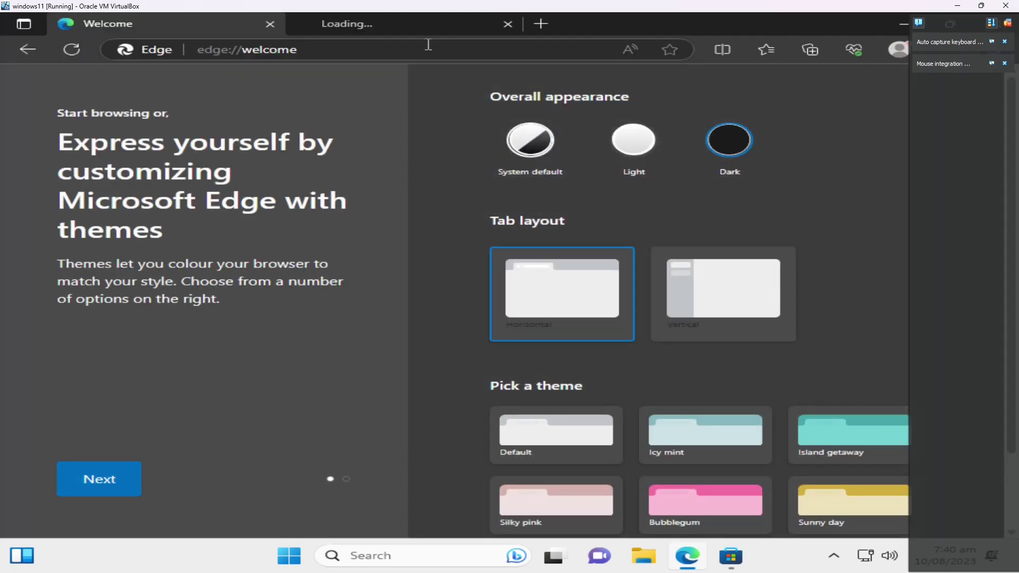
left_click(272, 23)
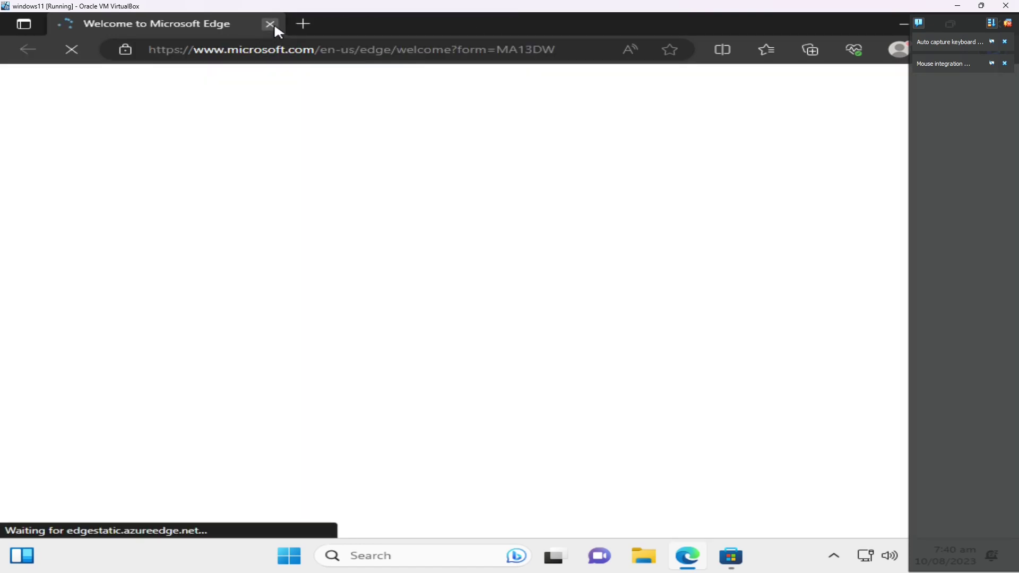
- Go to google.com from the address bar
left_click(314, 53)
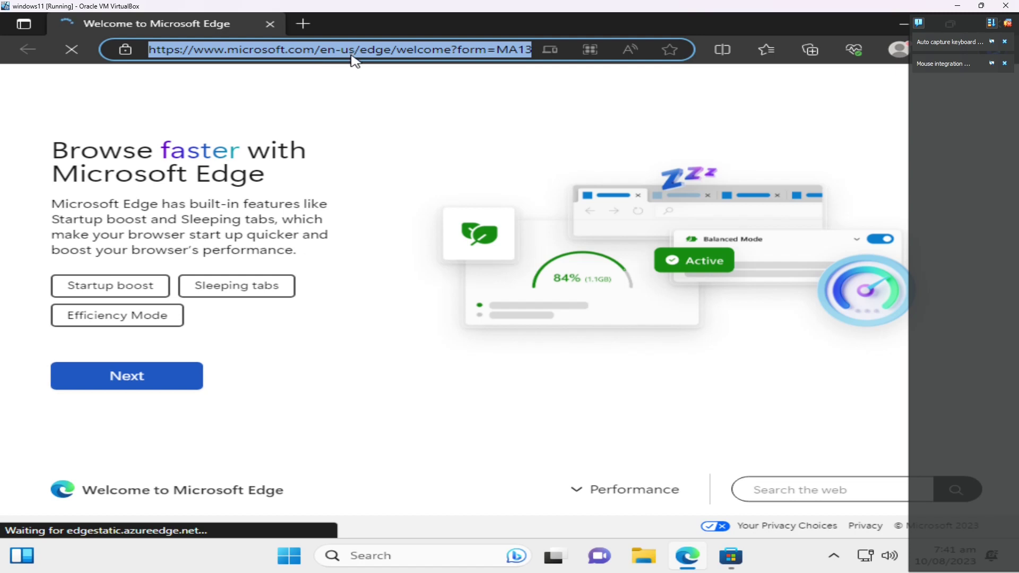
type("goo")
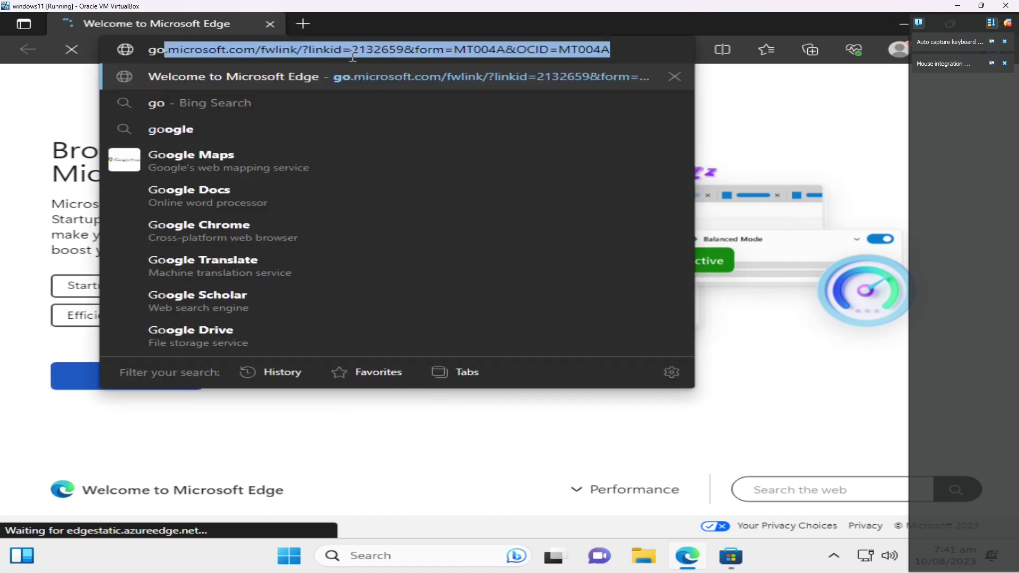
type("gle.com")
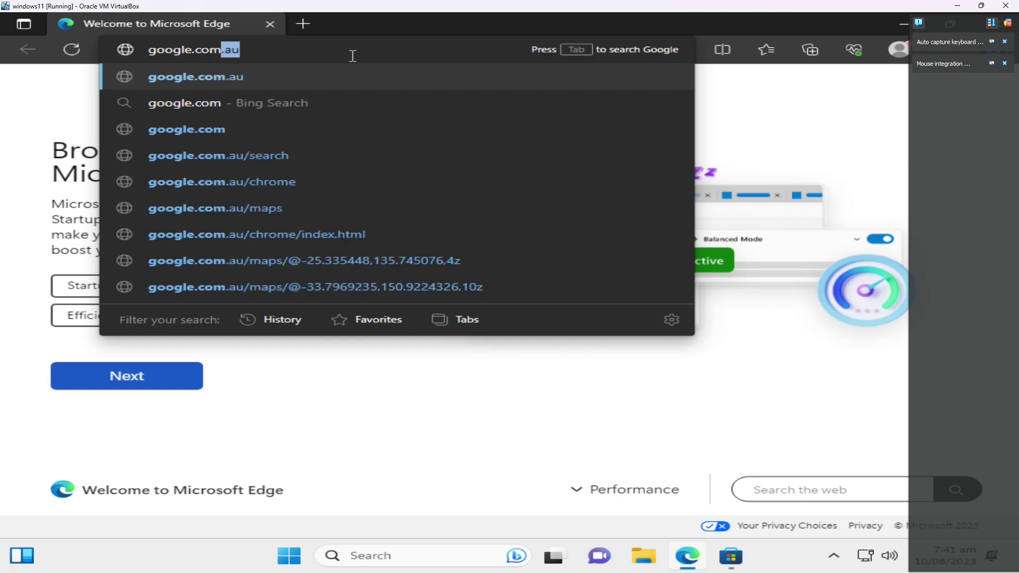
key("Return")
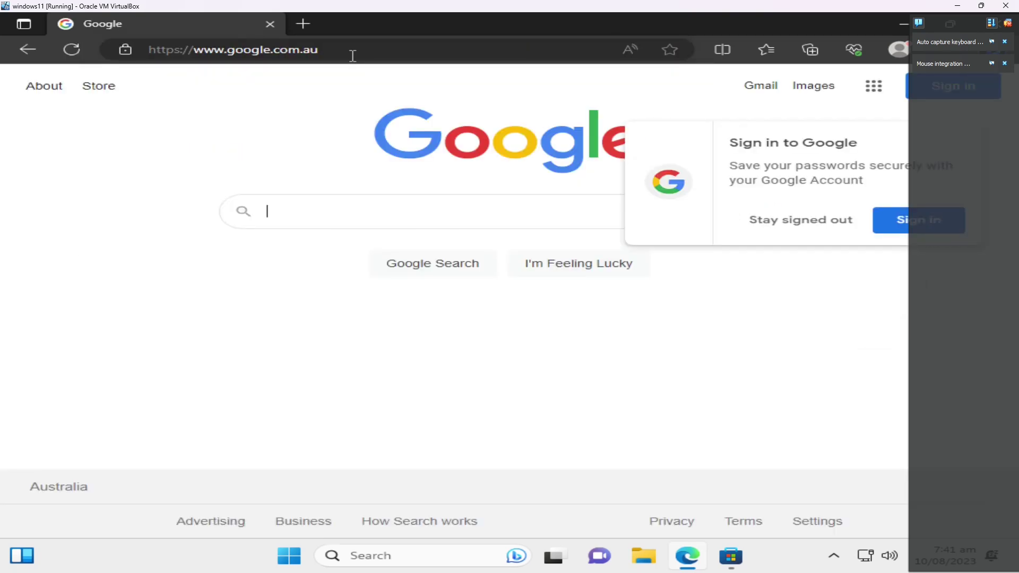
- Search 'chris titus debloat' and open The Ultimate Windows Utility page at One Command
type("chris ")
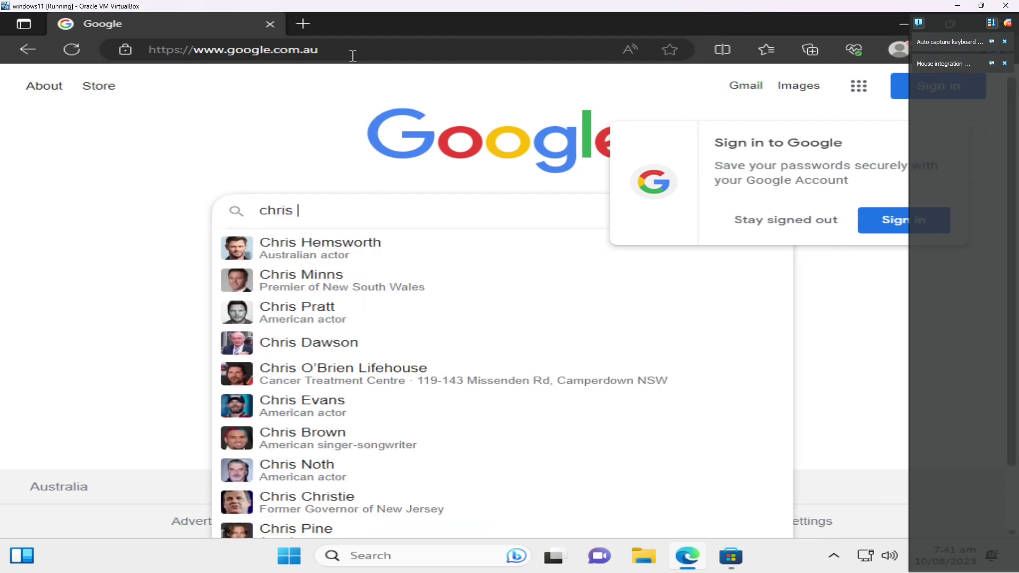
type("titus")
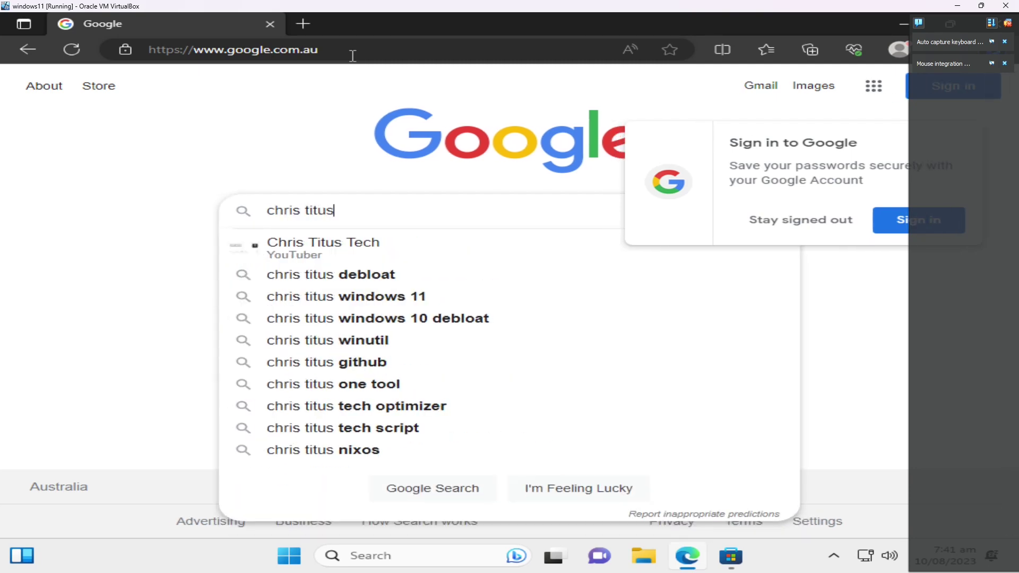
key("Down")
key("Down")
key("Up")
key("Down")
key("Return")
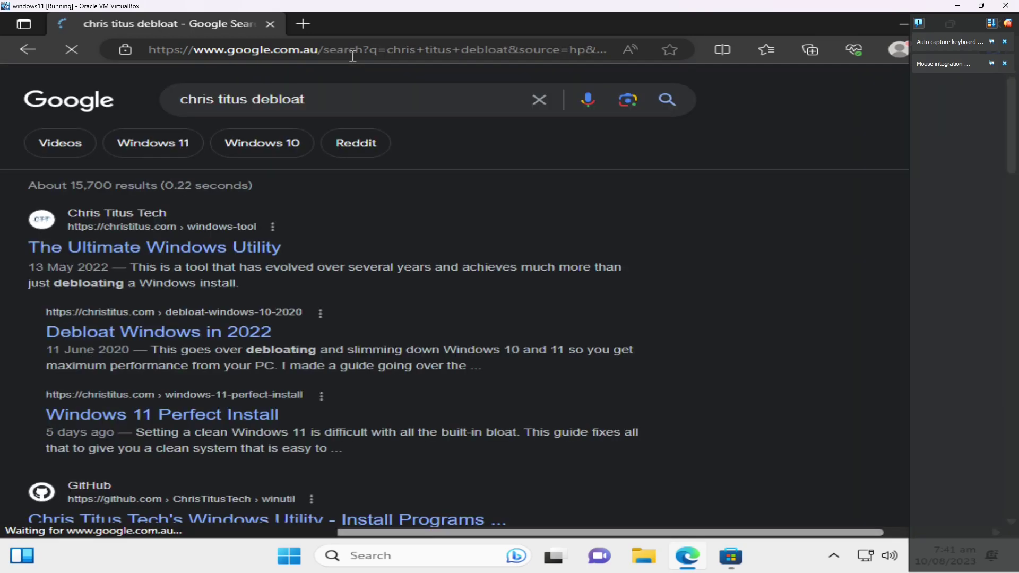
left_click(185, 248)
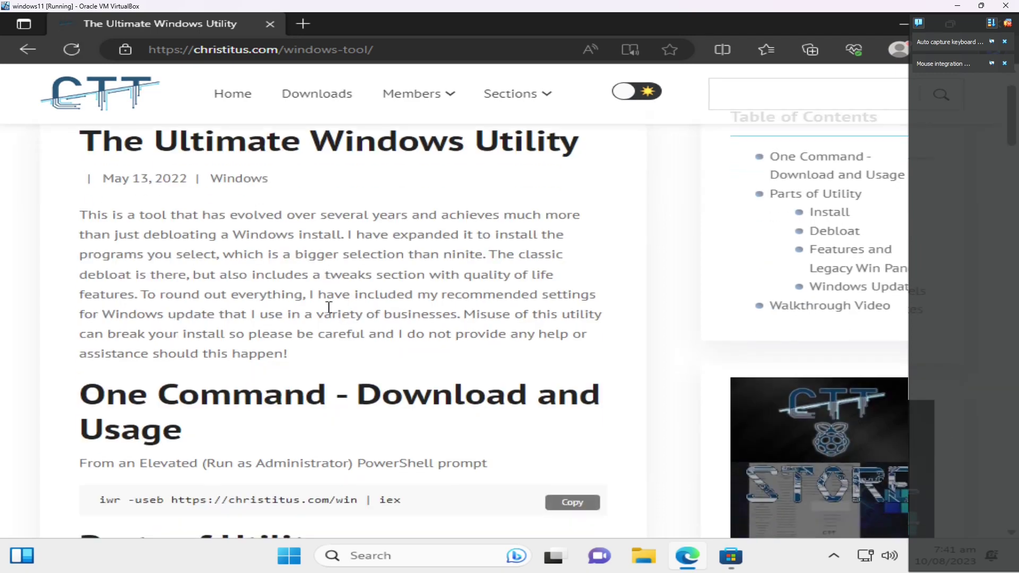
scroll(332, 313, "down", 3)
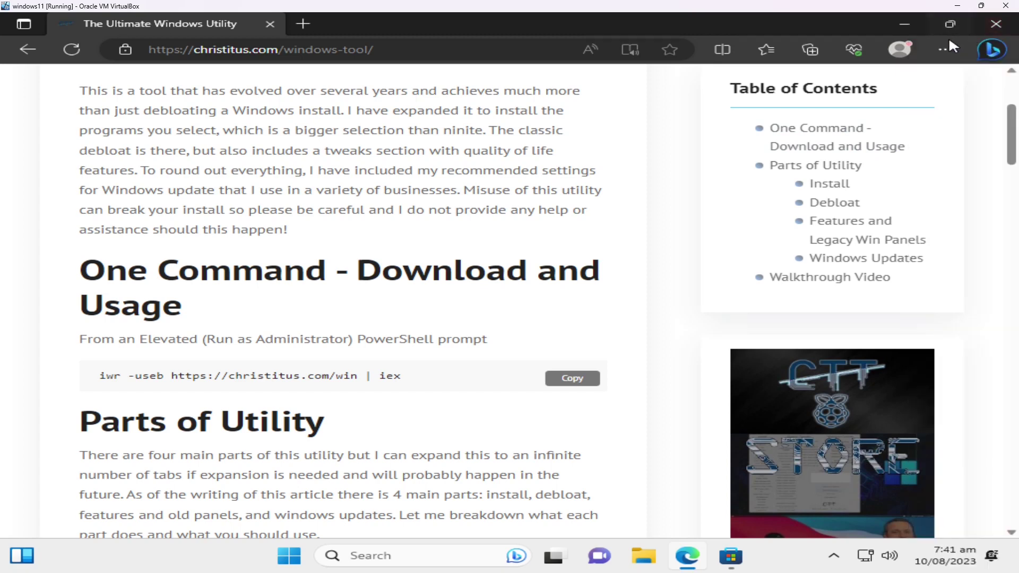
- Minimize Edge, close the Store error, and launch Windows PowerShell as administrator
left_click(906, 25)
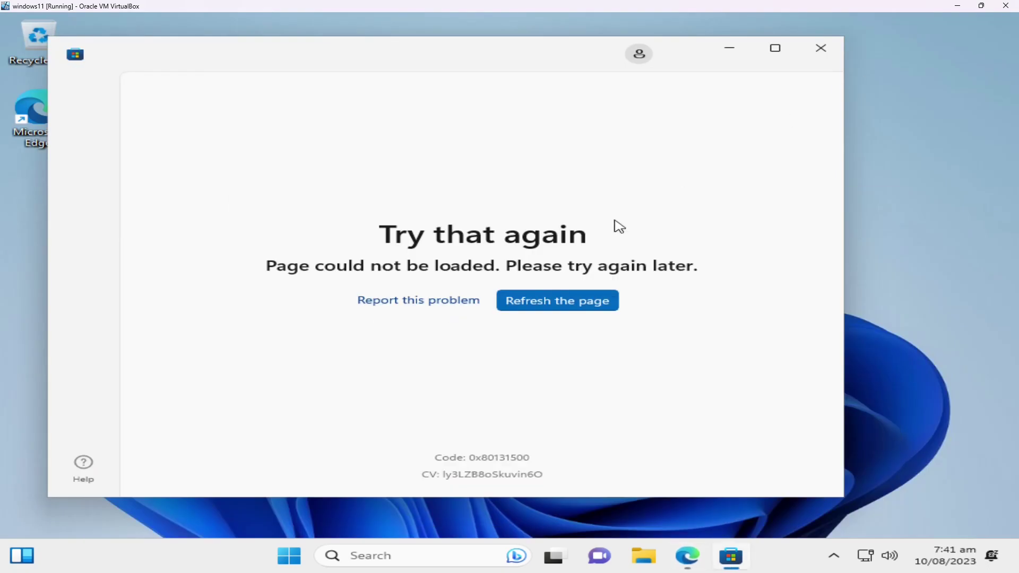
left_click(831, 51)
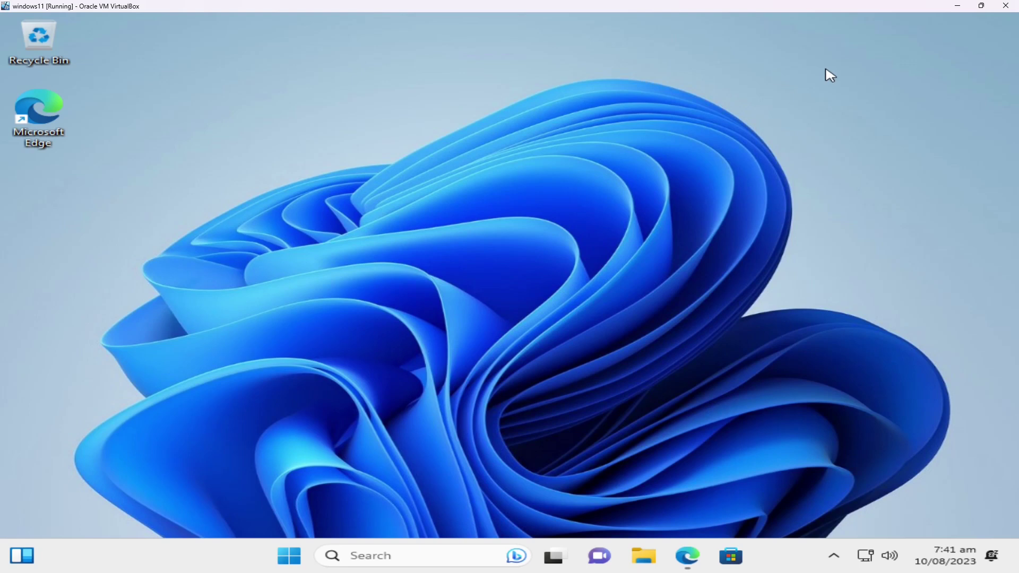
key("super")
type("pow")
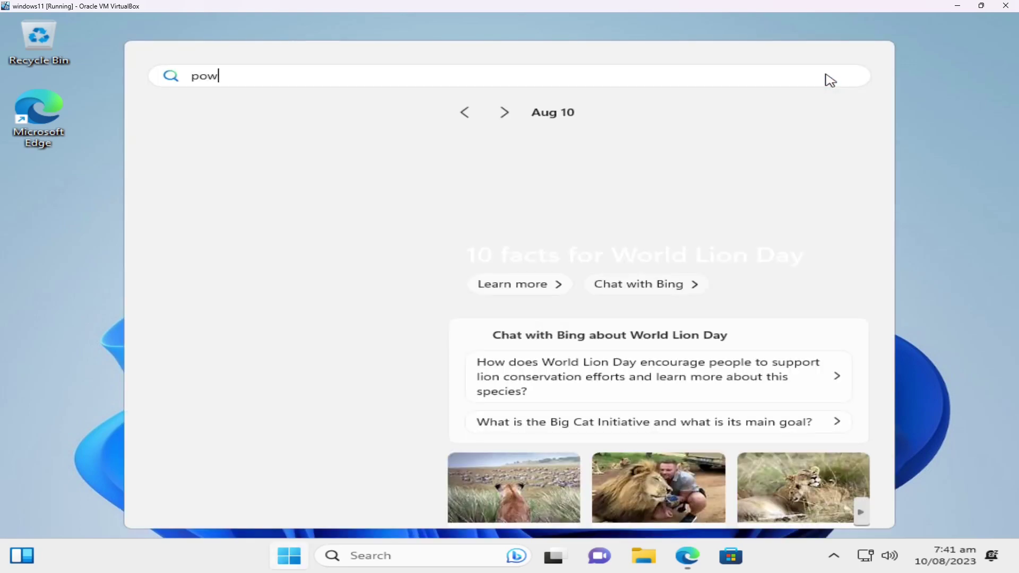
type("ershell")
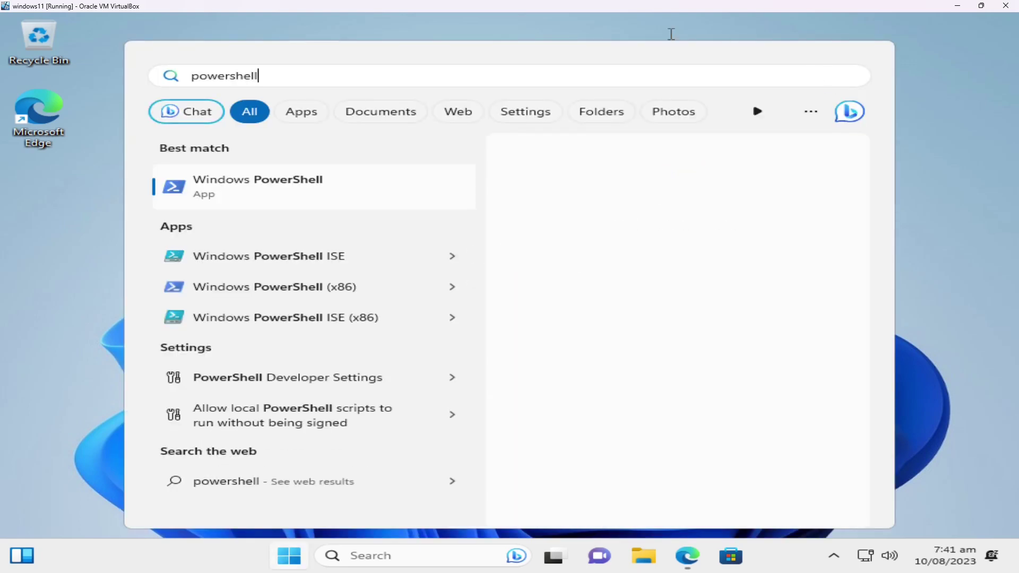
right_click(319, 189)
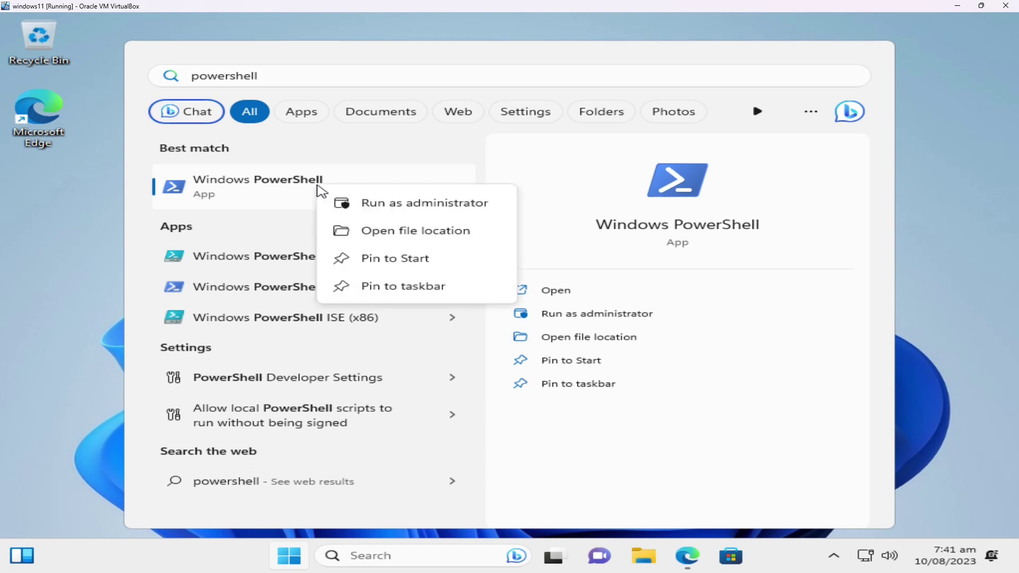
left_click(399, 208)
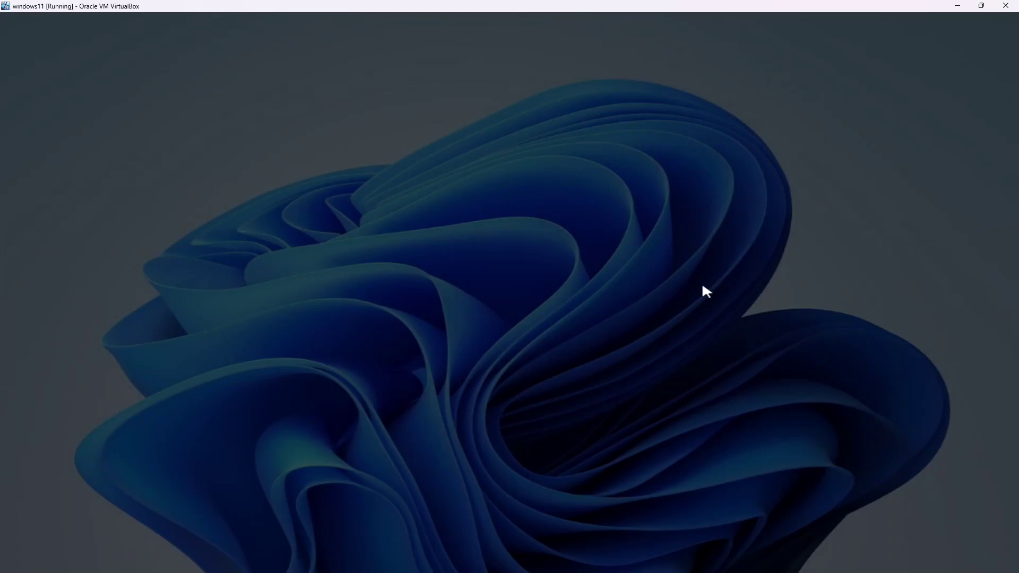
left_click(445, 399)
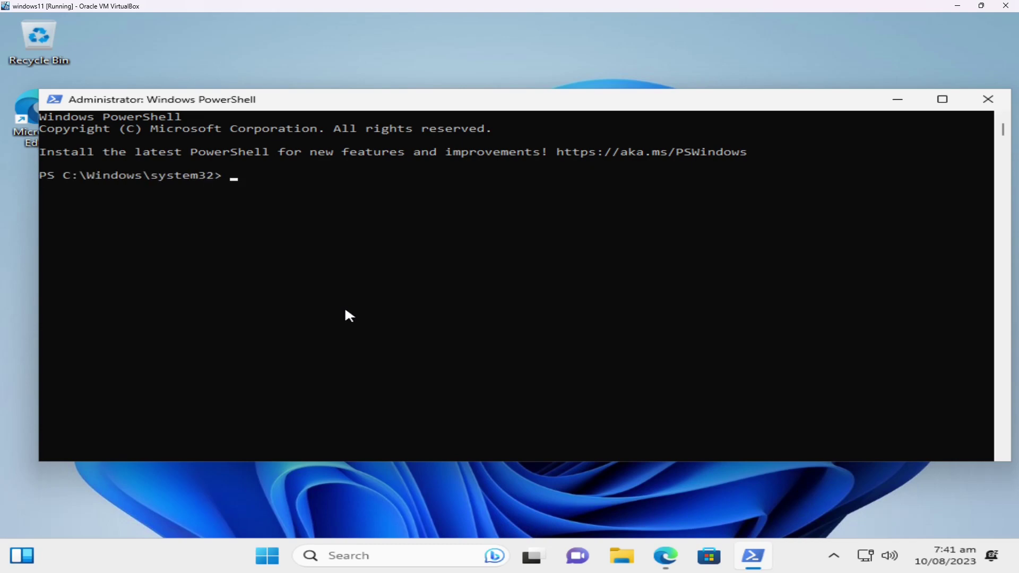
type("iwr -useb https://christitus.com/win | iex")
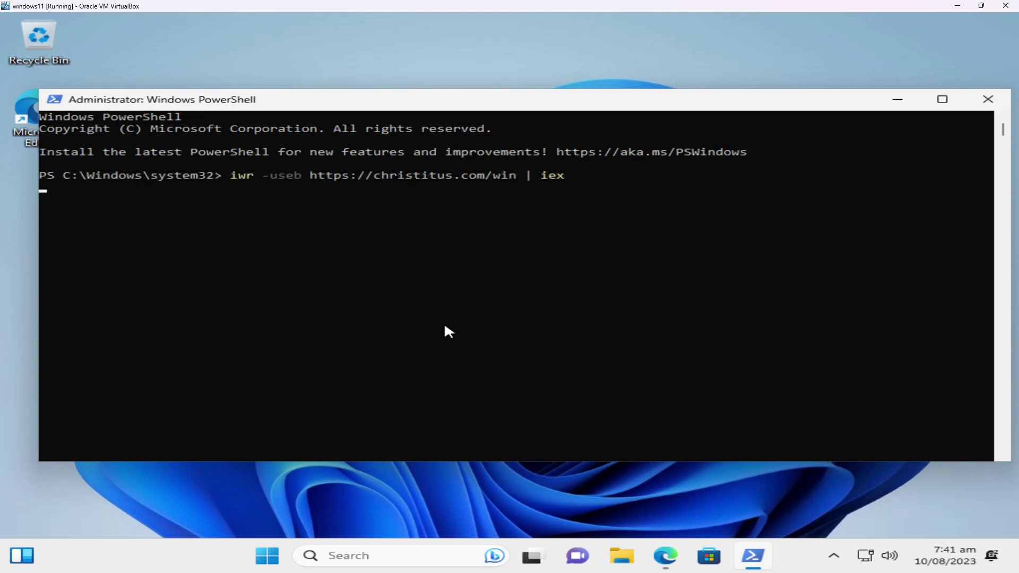
left_click(548, 41)
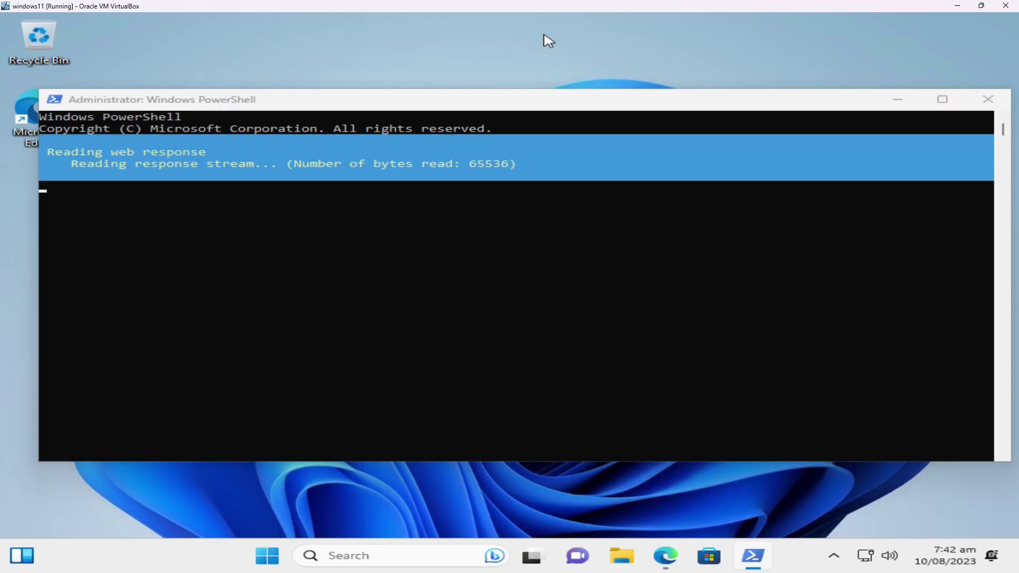
- Open Display settings from the desktop and keep Landscape orientation at 1024 × 768
right_click(624, 67)
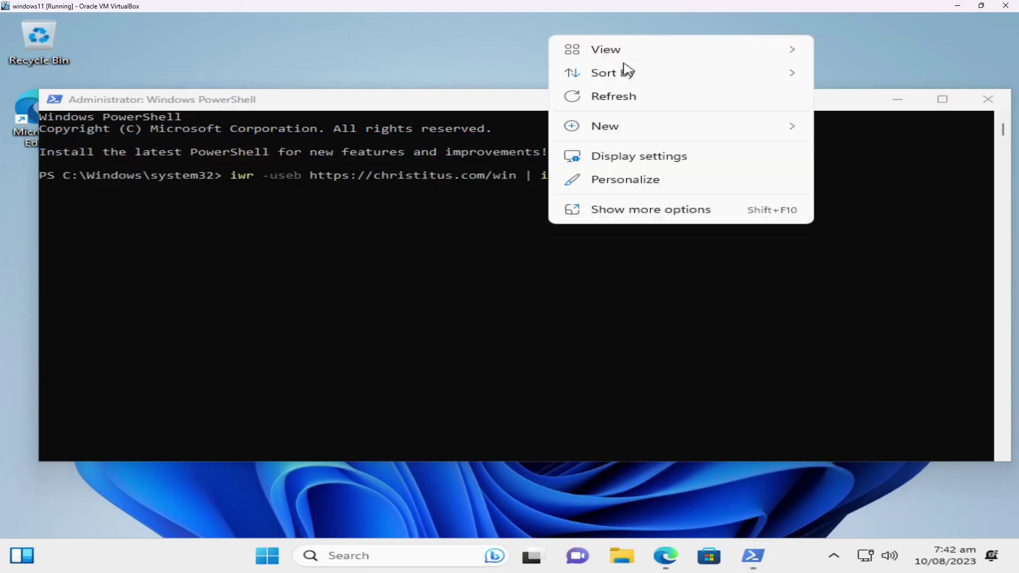
left_click(652, 155)
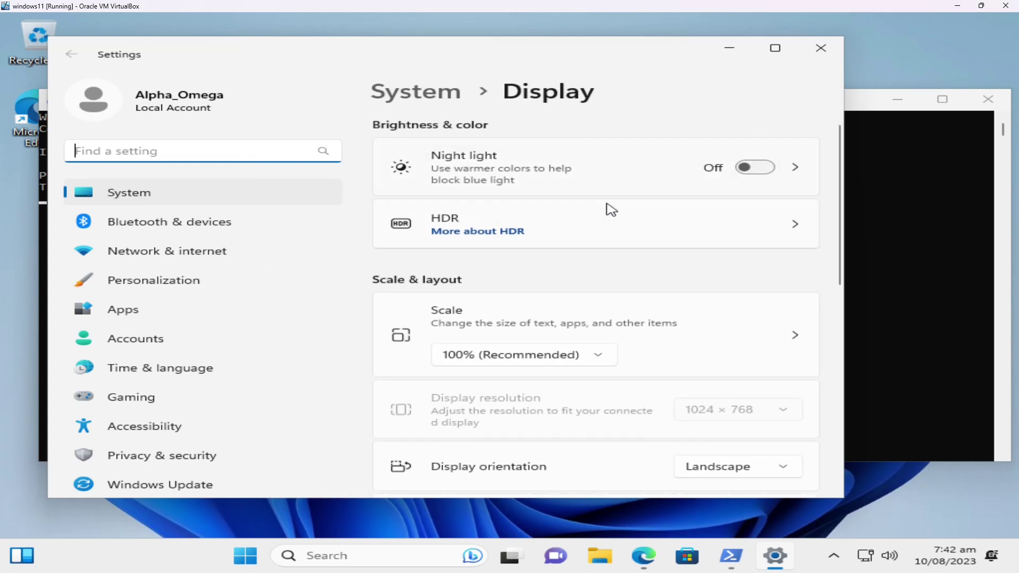
scroll(610, 209, "down", 2)
scroll(610, 208, "down", 2)
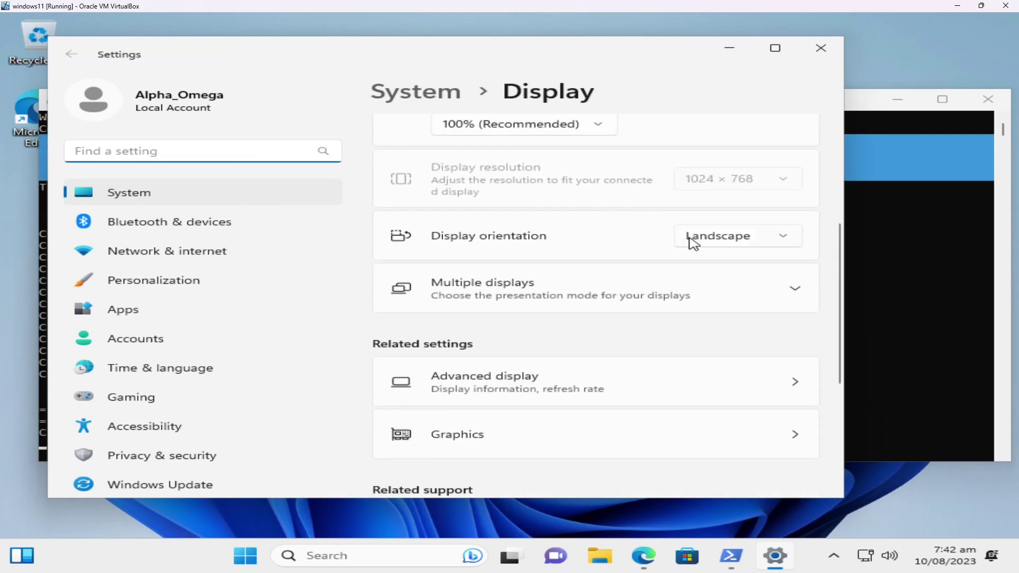
left_click(693, 238)
left_click(695, 236)
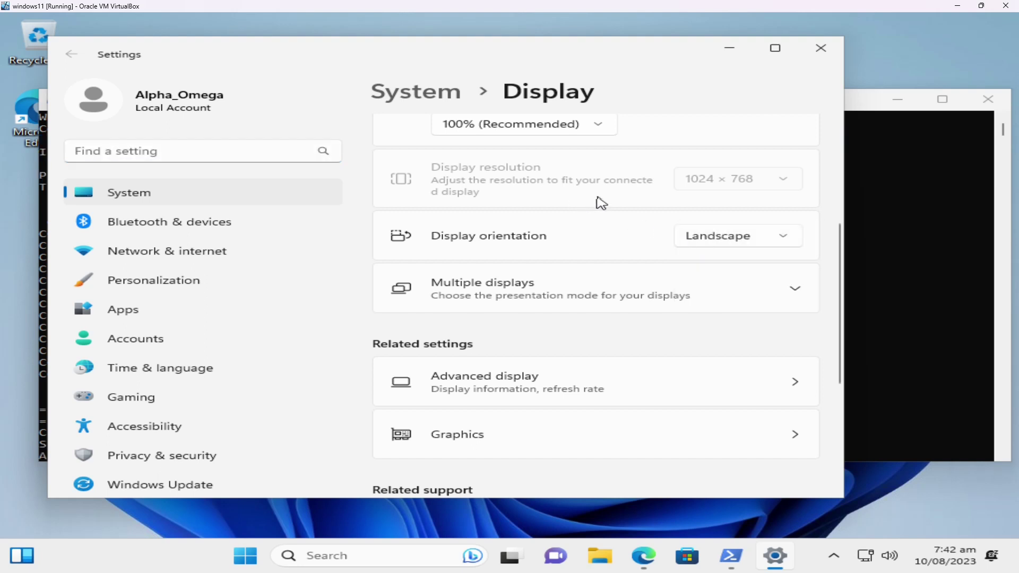
scroll(599, 206, "up", 2)
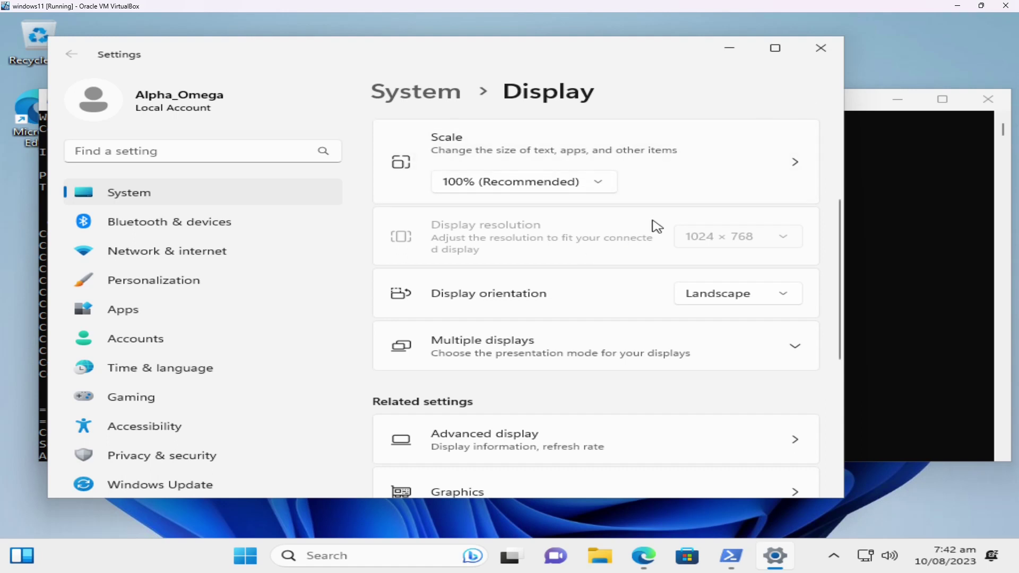
- Close Settings and answer 'n' in the console to decline installing Chocolatey
left_click(821, 48)
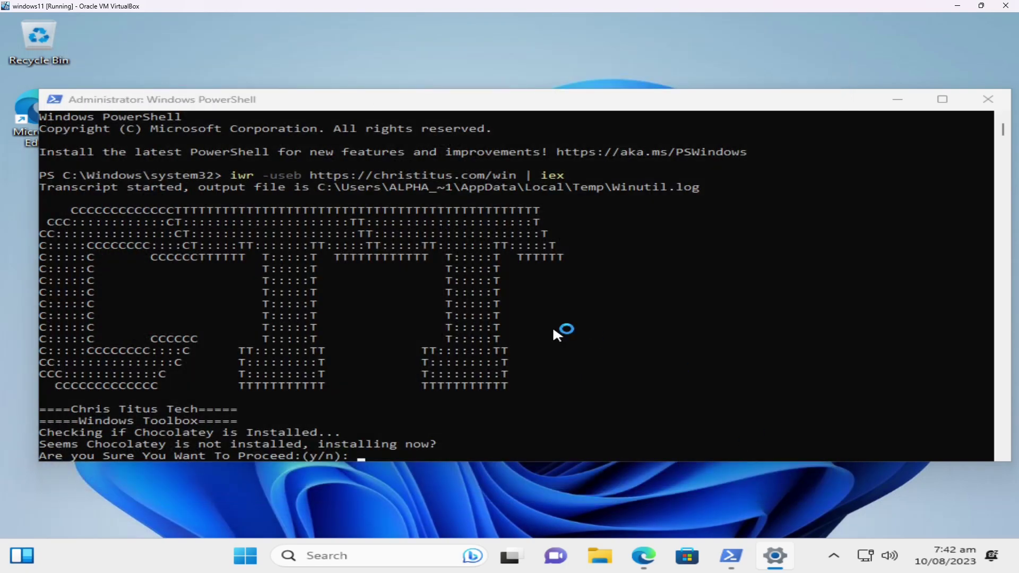
left_click(577, 329)
type("n")
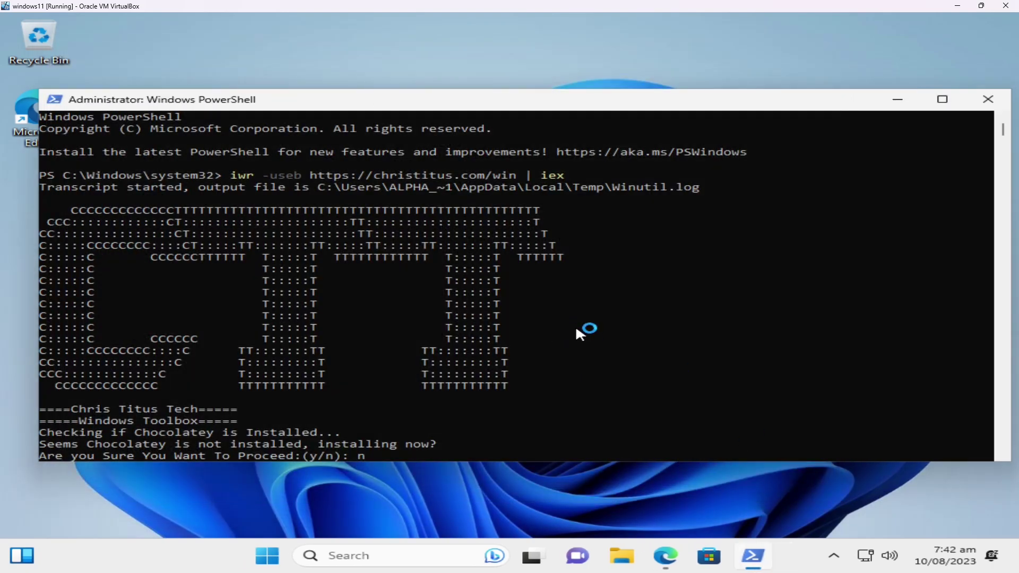
key("Return")
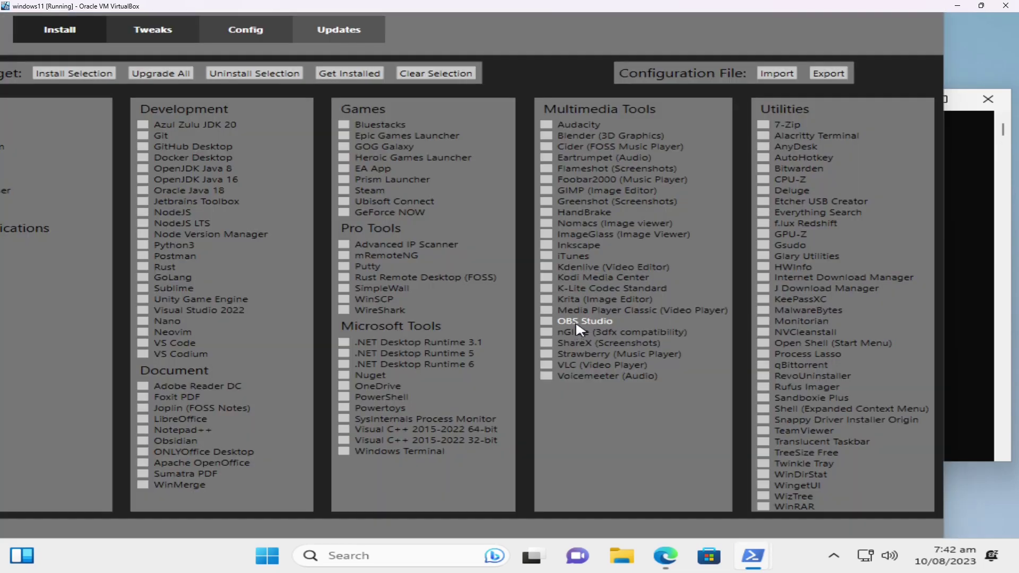
- Snap PowerShell to the right half, WinUtil to the left, then maximize WinUtil
left_click(562, 24)
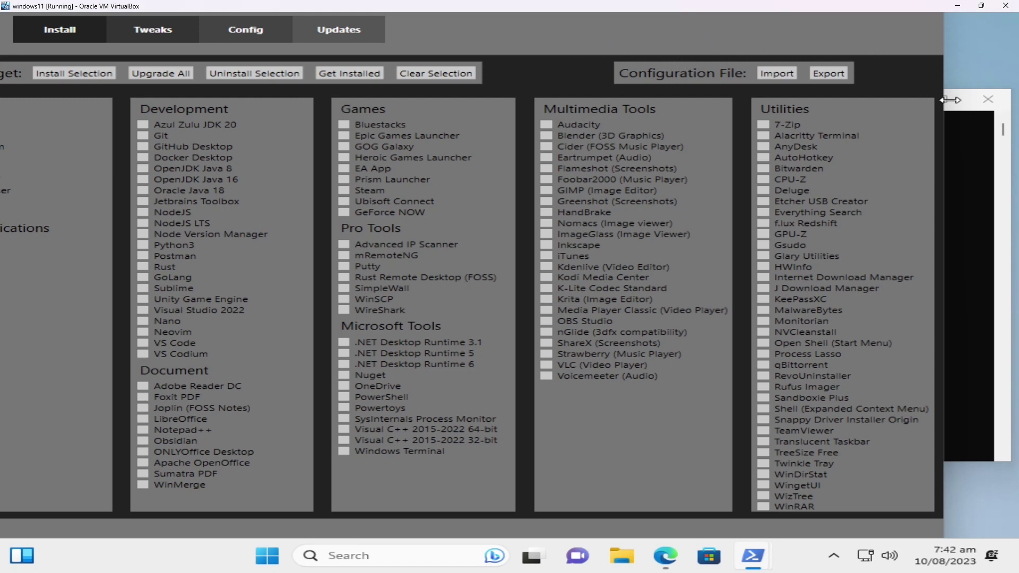
left_click(995, 221)
left_click_drag(691, 106, 1016, 107)
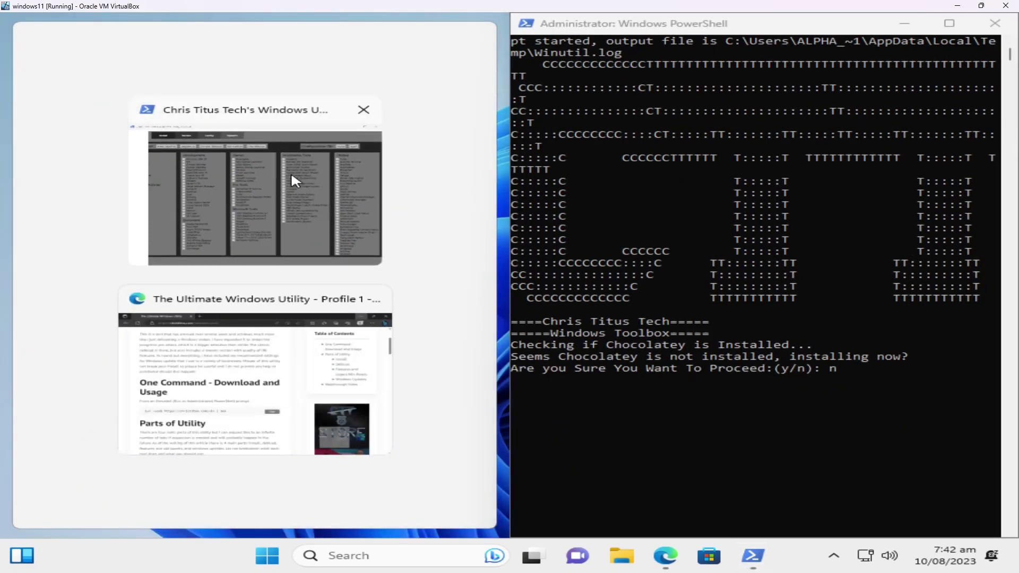
left_click(291, 172)
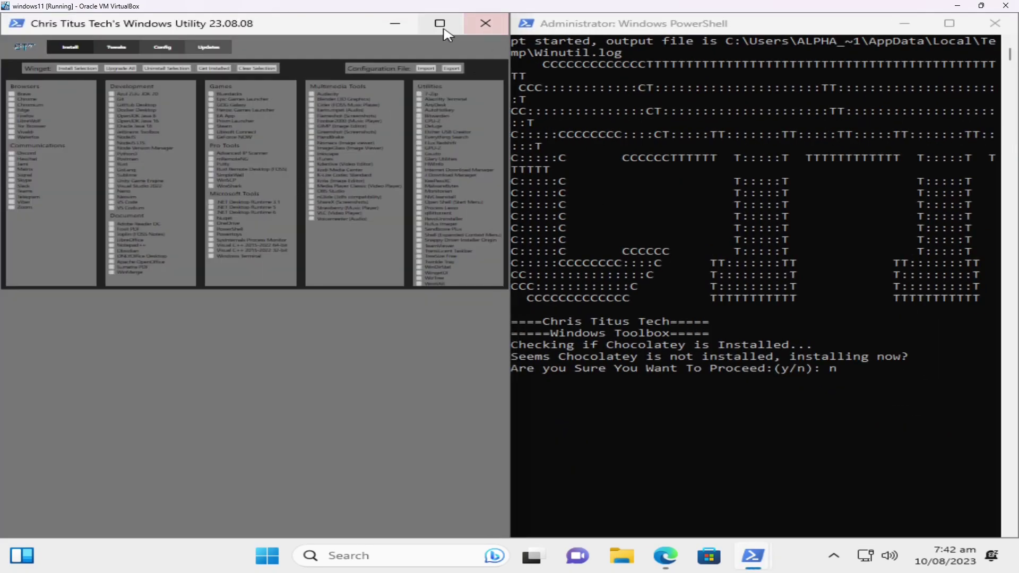
left_click(439, 23)
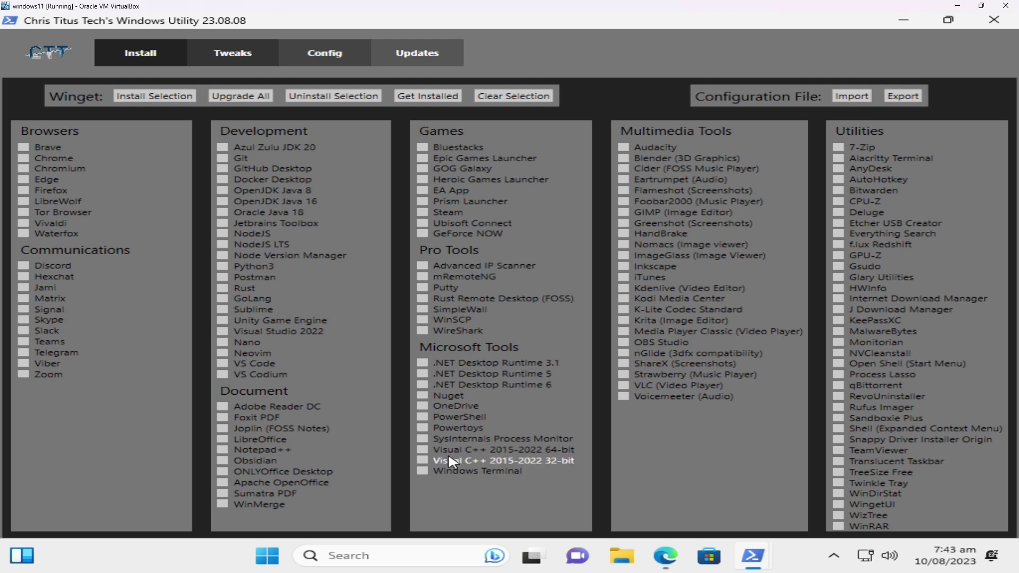
- Install Windows Terminal from WinUtil, watch the console, and dismiss 'Installs are Finished'
left_click(427, 475)
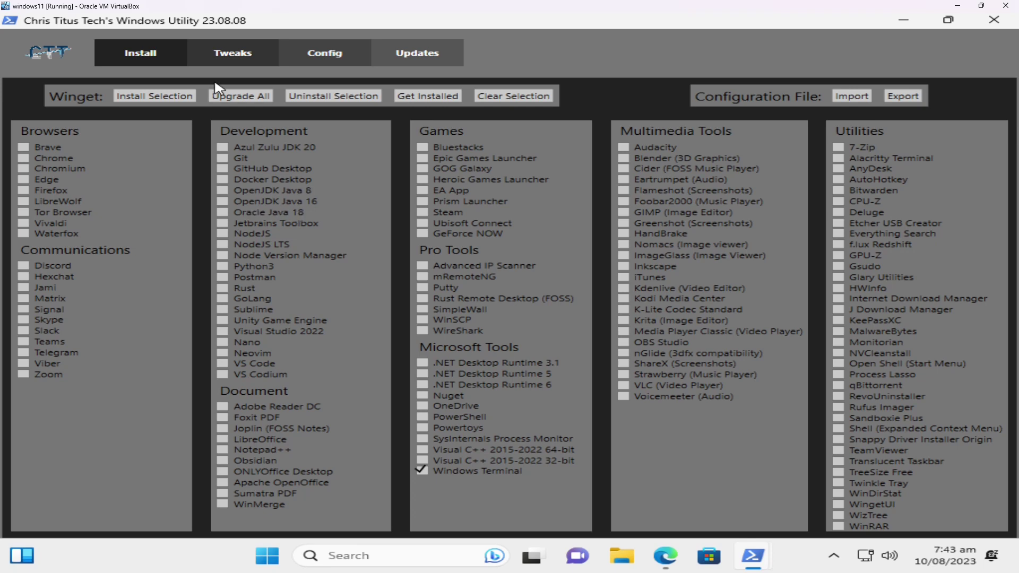
left_click(161, 100)
mouse_move(747, 566)
left_click(629, 493)
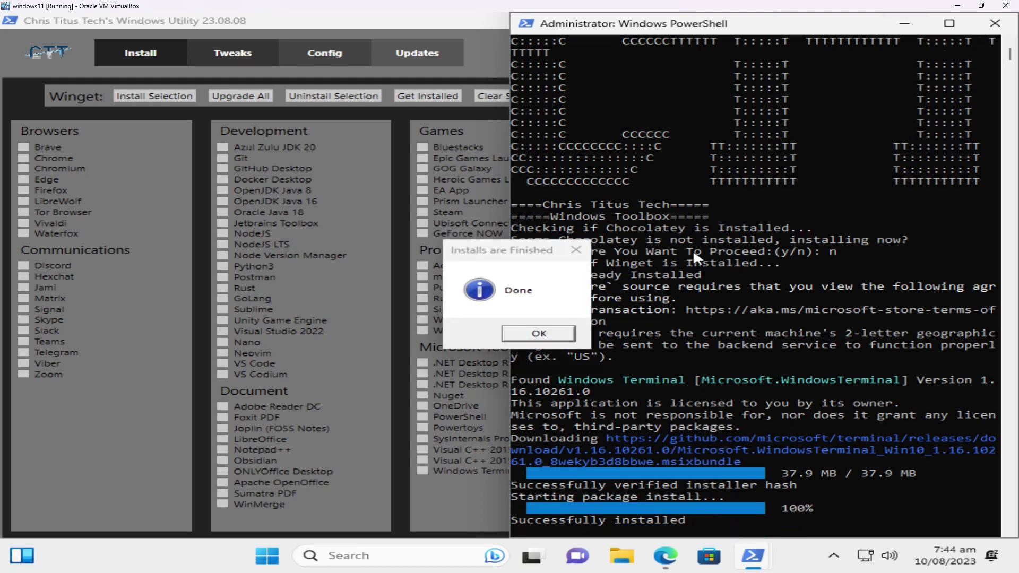
left_click(549, 333)
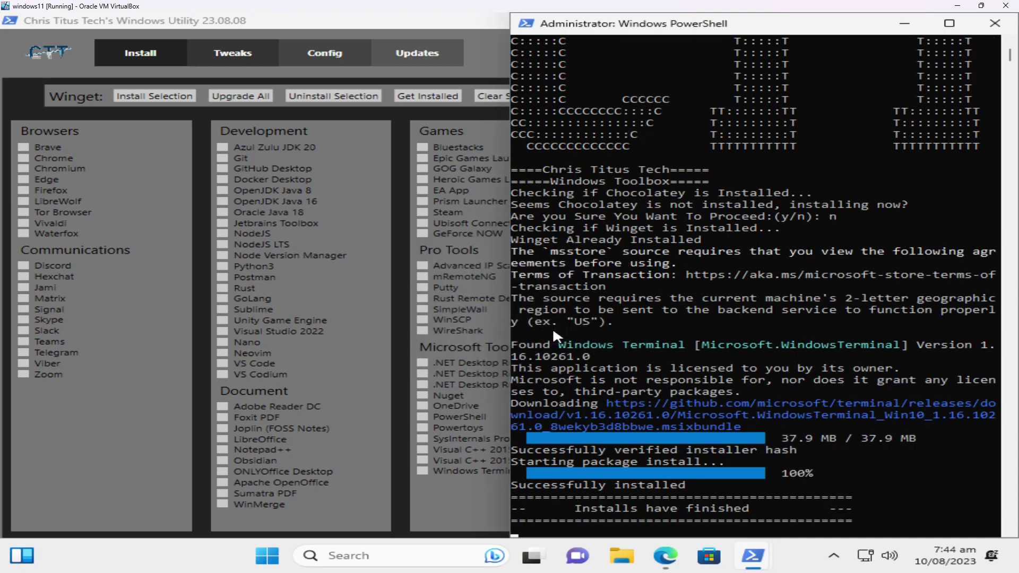
- On the Tweaks page, tick Set Classic Right-Click Menu and watch the console as it applies
left_click(423, 510)
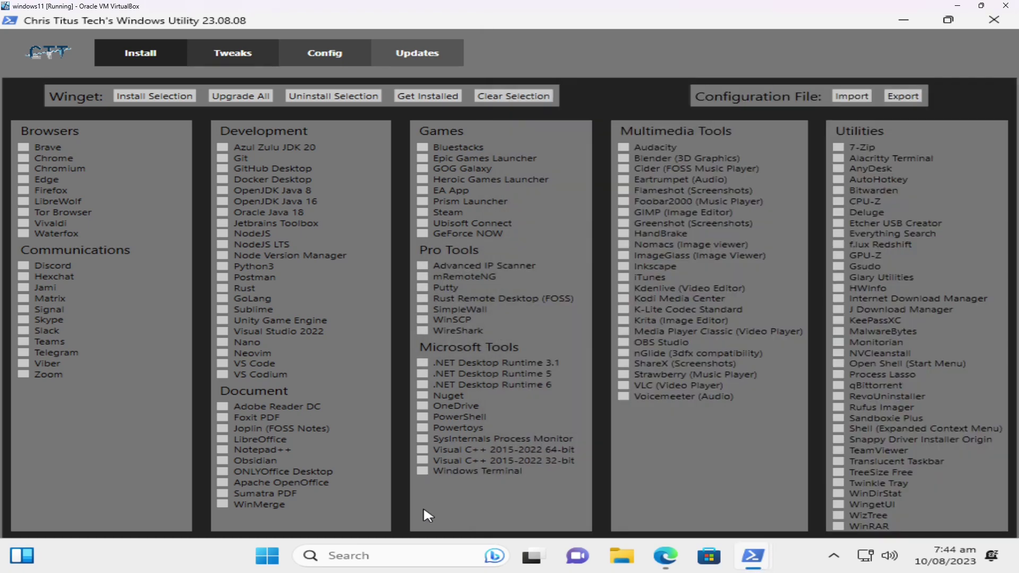
left_click(235, 61)
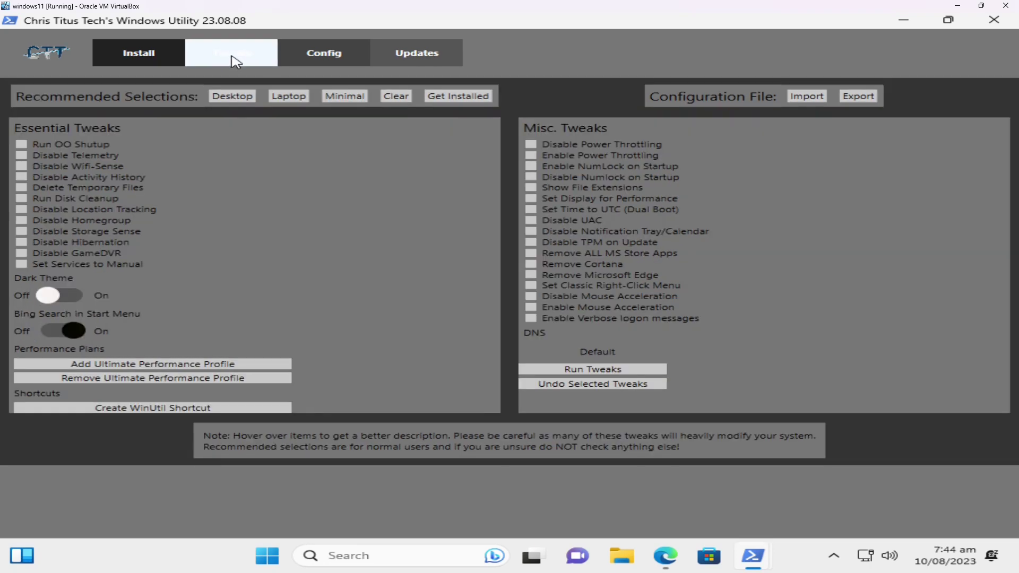
left_click(159, 55)
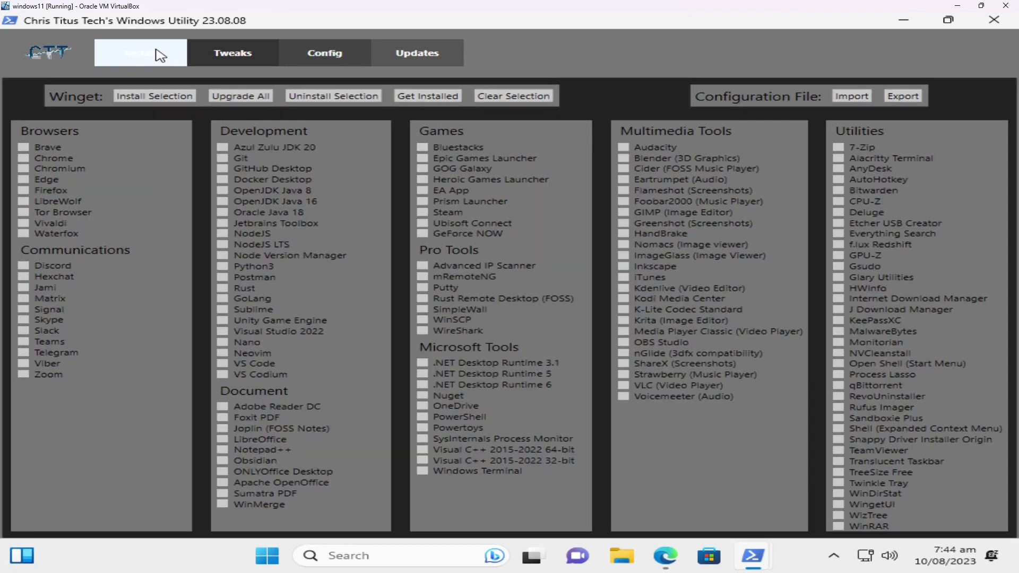
left_click(223, 57)
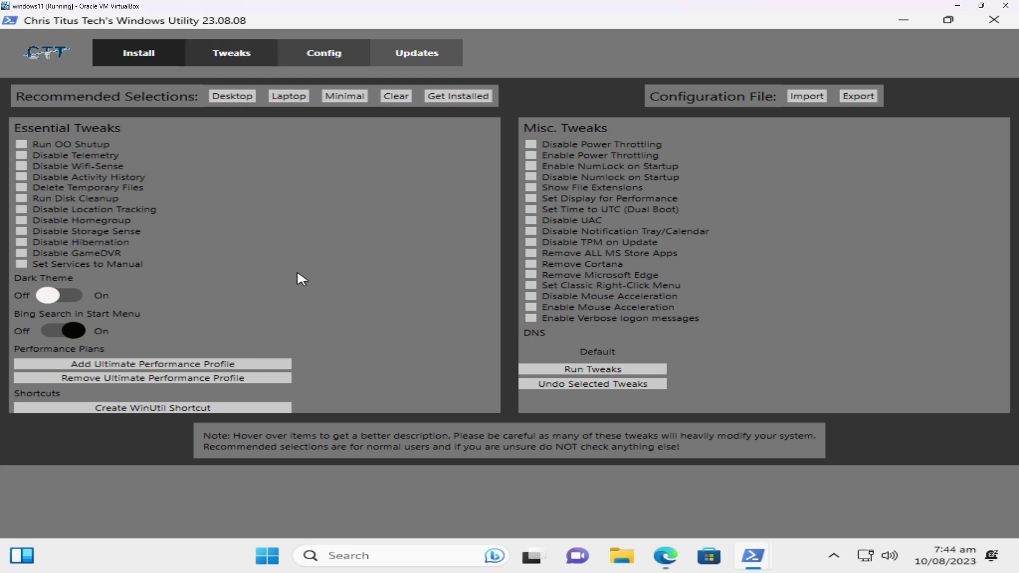
left_click(559, 287)
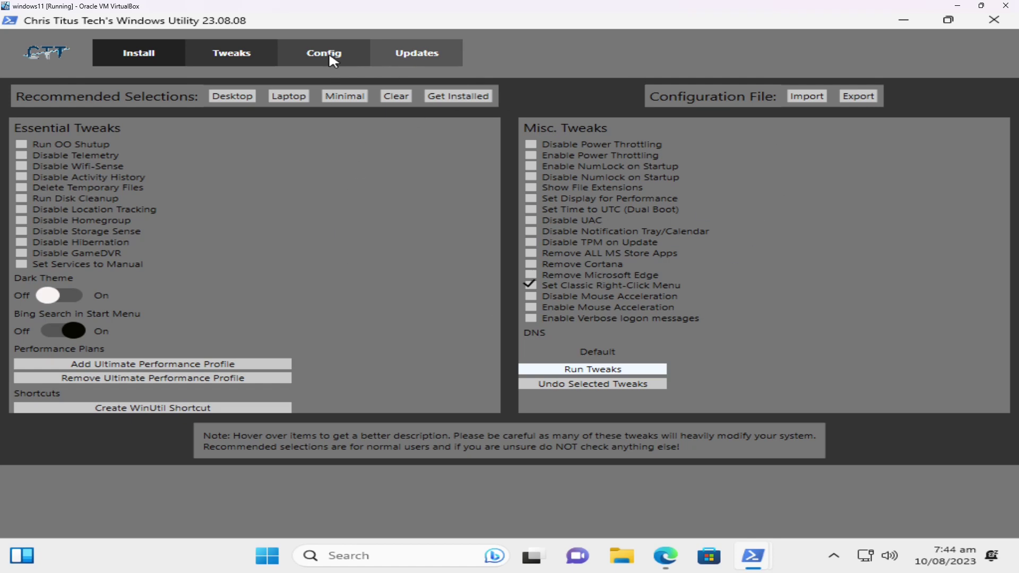
mouse_move(765, 558)
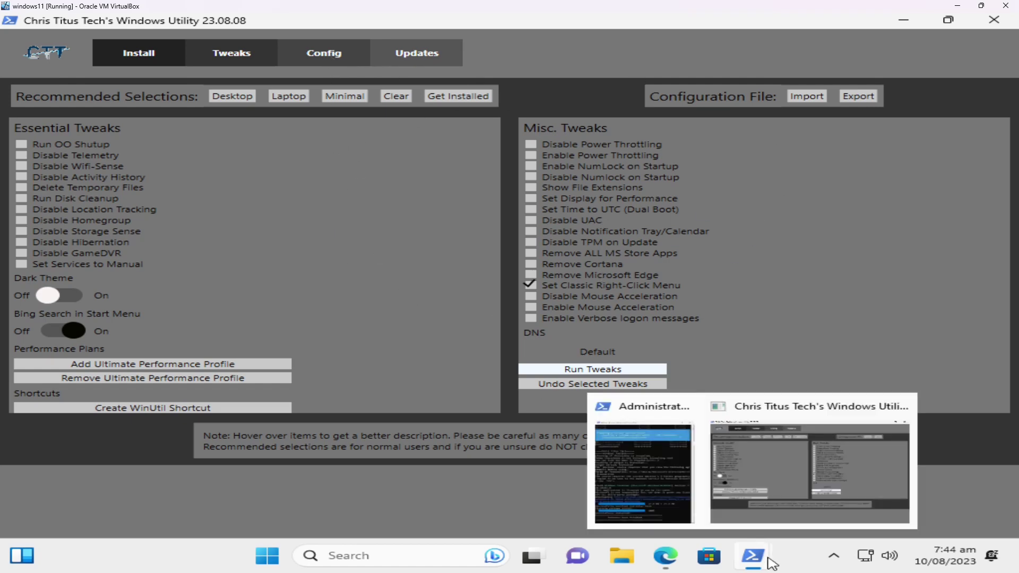
left_click(656, 488)
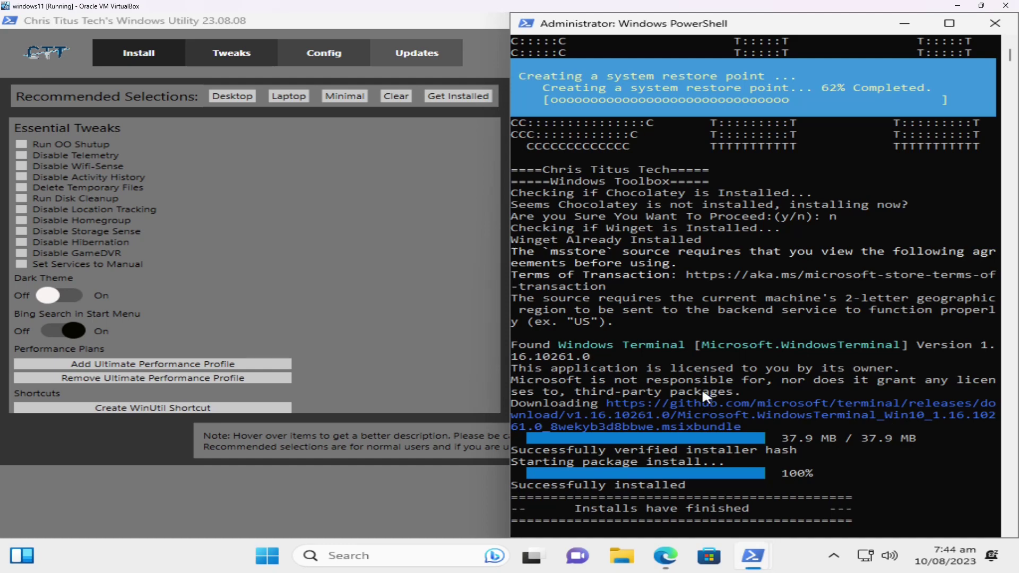
left_click(412, 300)
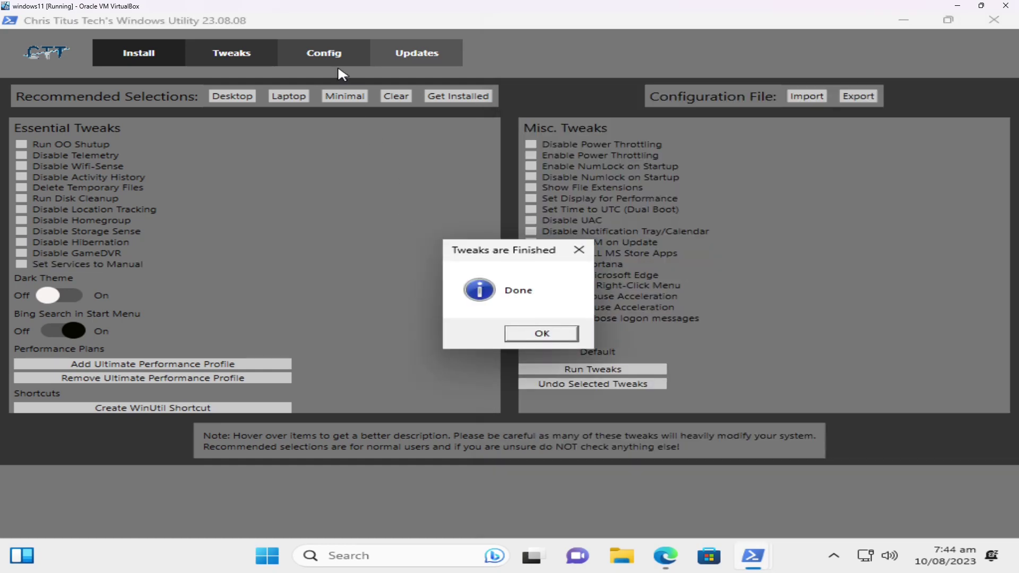
- Dismiss 'Tweaks are Finished' and tick Remove ALL MS Store Apps, Remove Cortana, and Remove Microsoft Edge
left_click(531, 334)
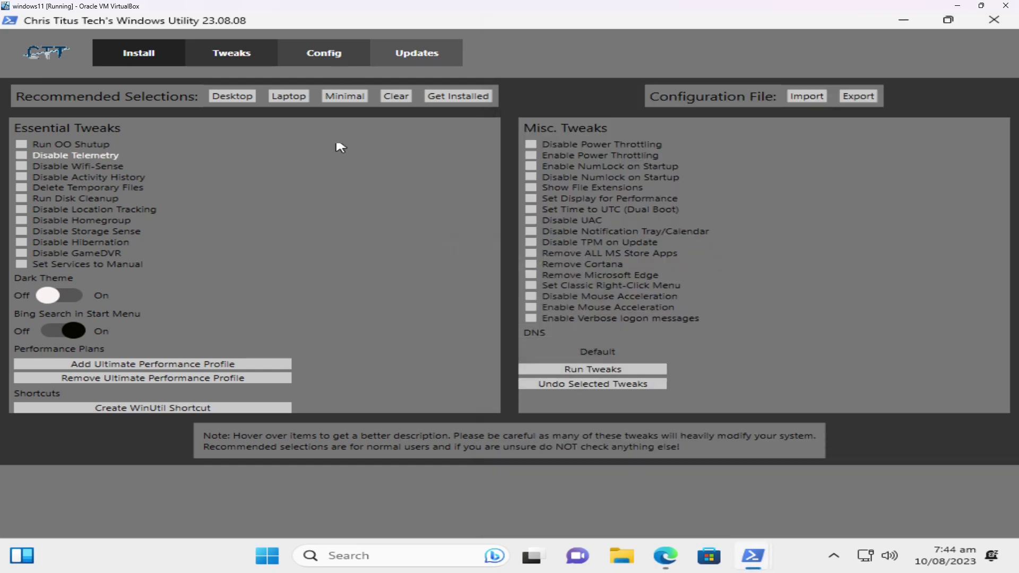
left_click(308, 53)
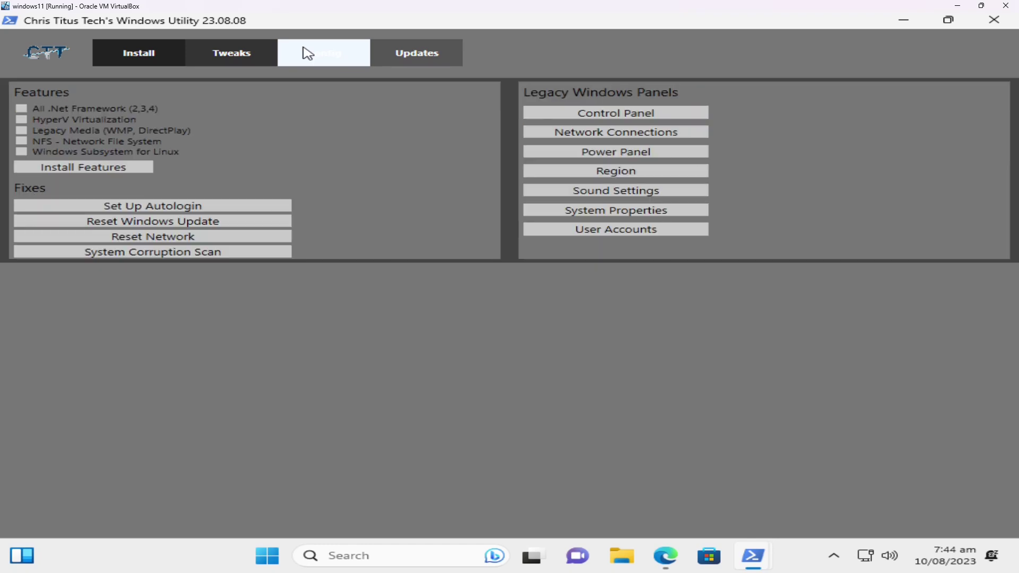
left_click(249, 53)
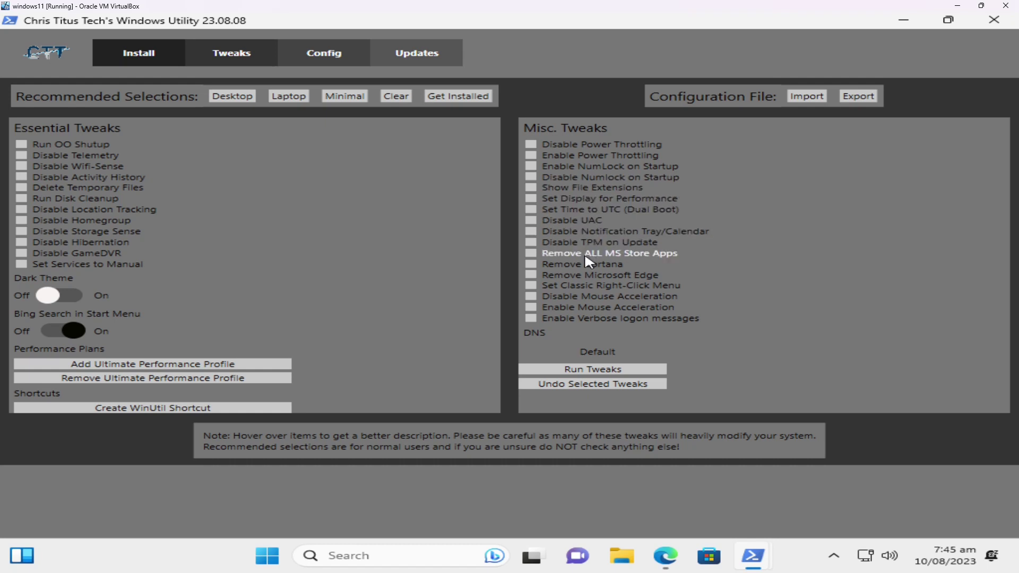
mouse_move(592, 255)
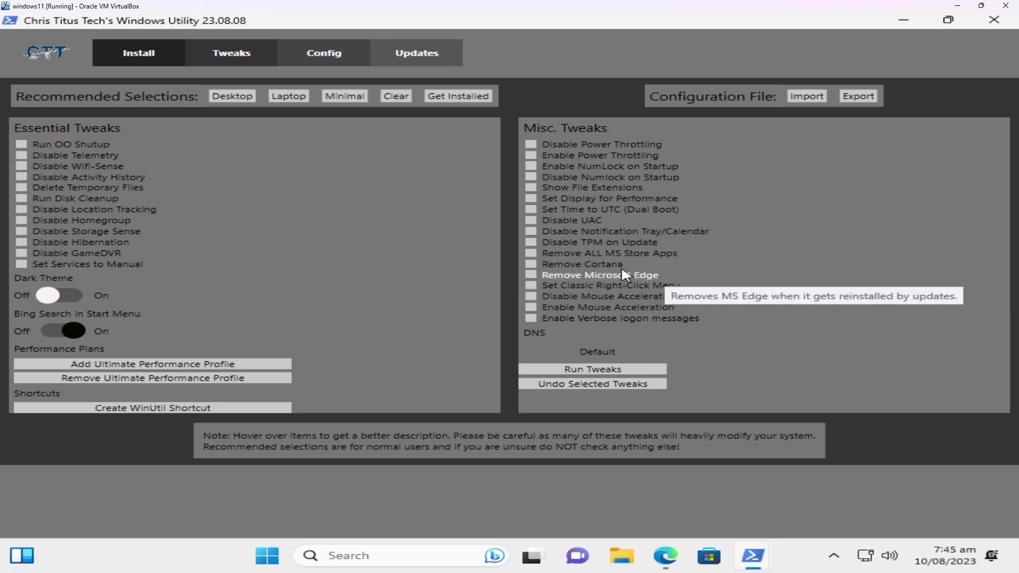
left_click(593, 256)
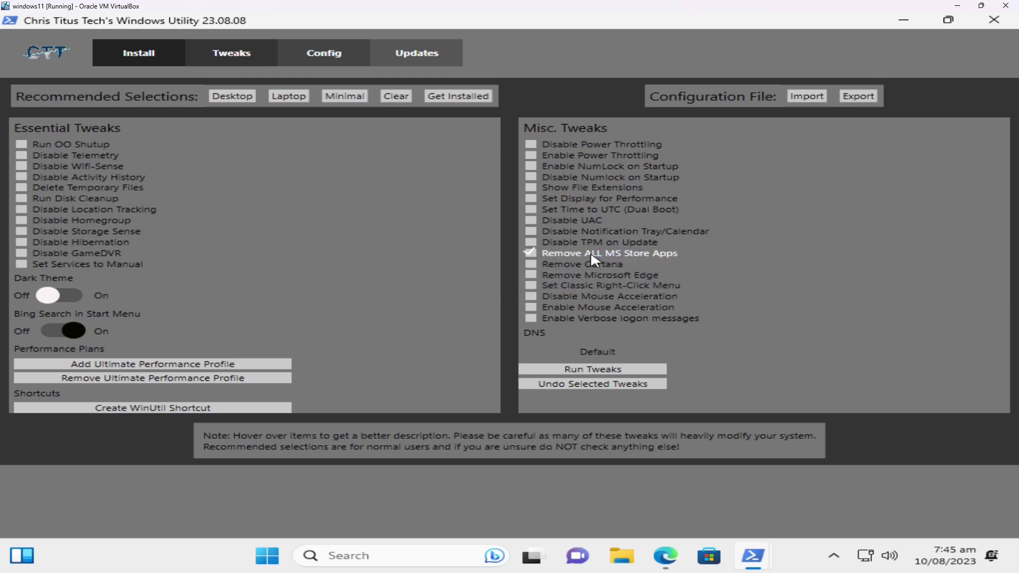
left_click(565, 269)
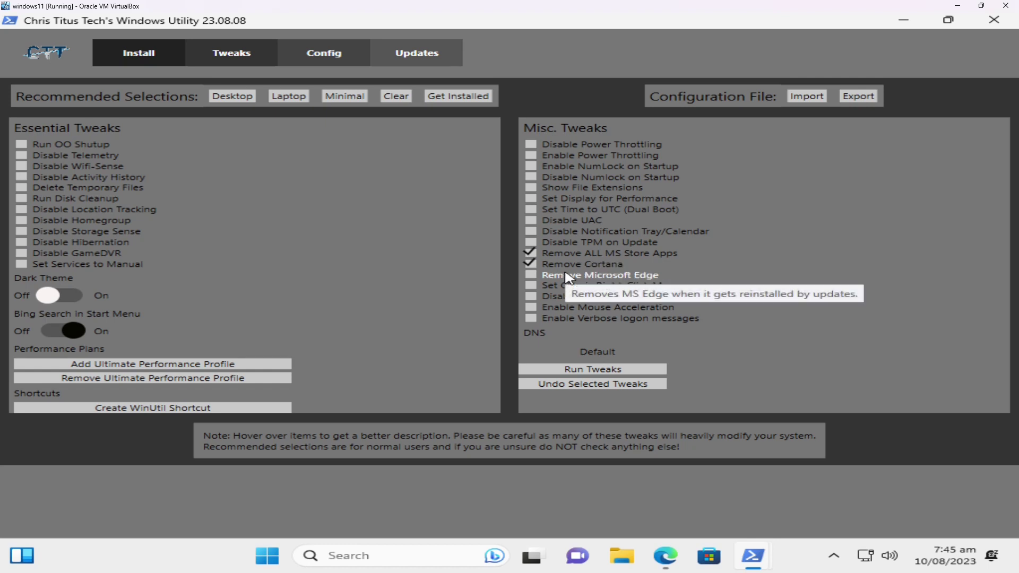
left_click(568, 276)
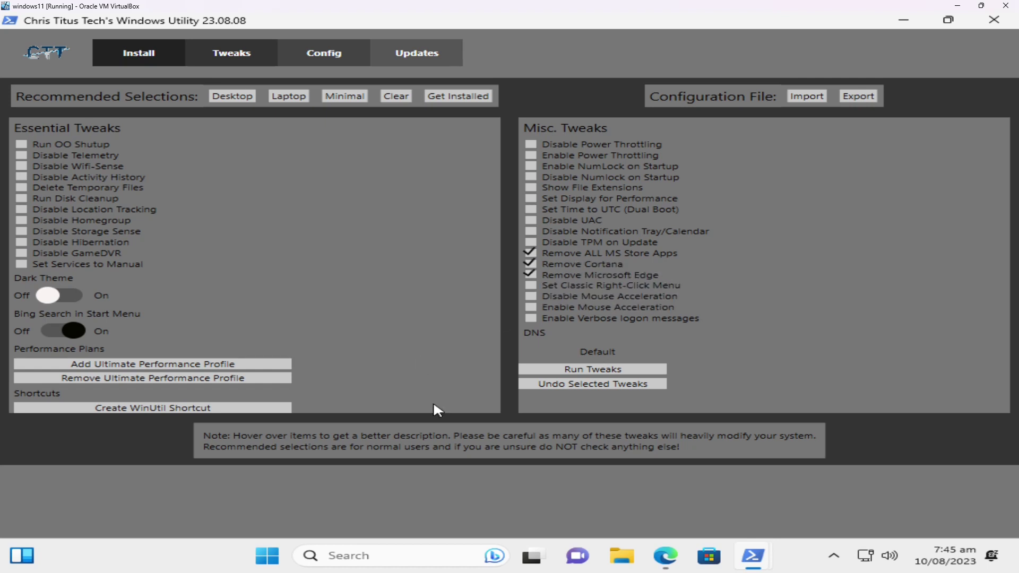
- Also tick Disable Mouse Acceleration, run the tweaks, and watch the maximized PowerShell console
left_click(529, 295)
left_click(564, 371)
mouse_move(748, 552)
left_click(679, 483)
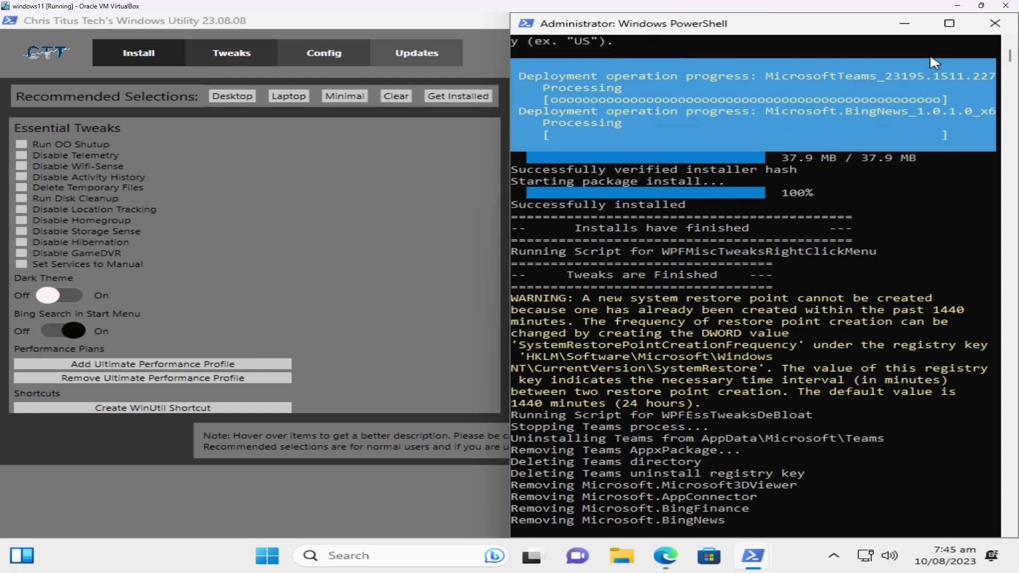
left_click(951, 24)
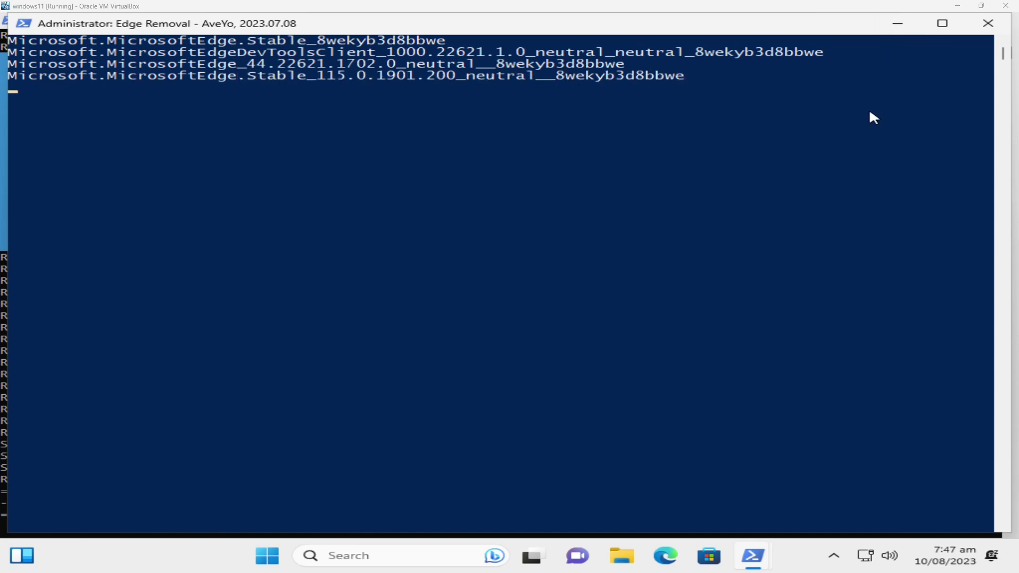
- Minimize the Edge Removal console, dismiss 'Tweaks are Finished', and review the removal log
left_click(903, 30)
left_click(530, 335)
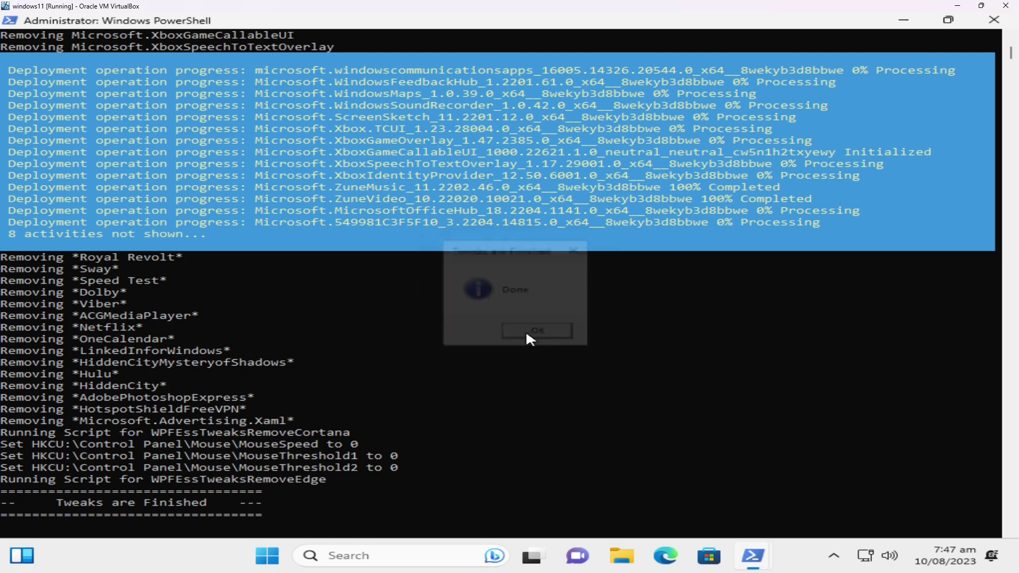
scroll(300, 370, "up", 5)
scroll(302, 374, "up", 7)
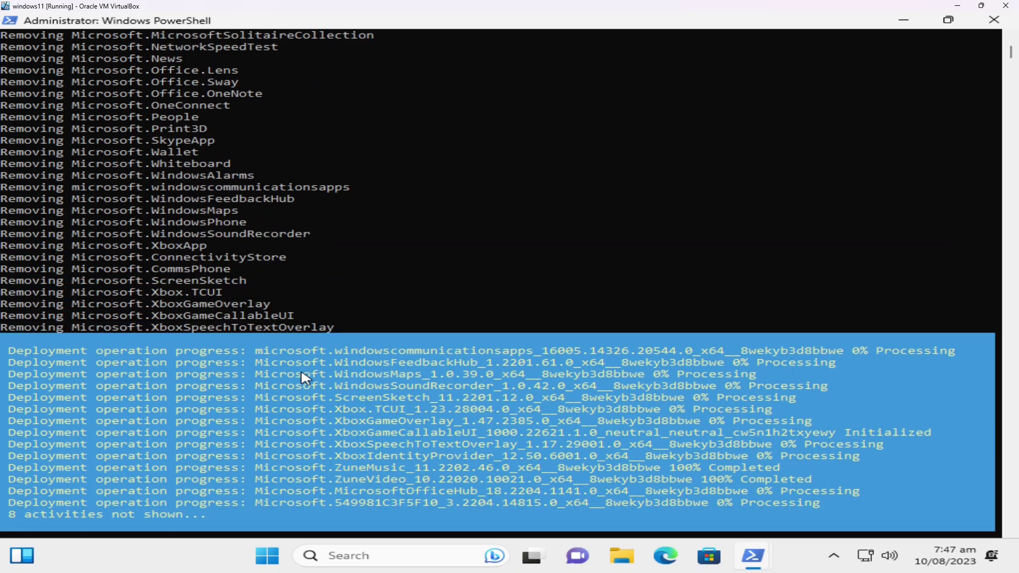
scroll(302, 374, "up", 2)
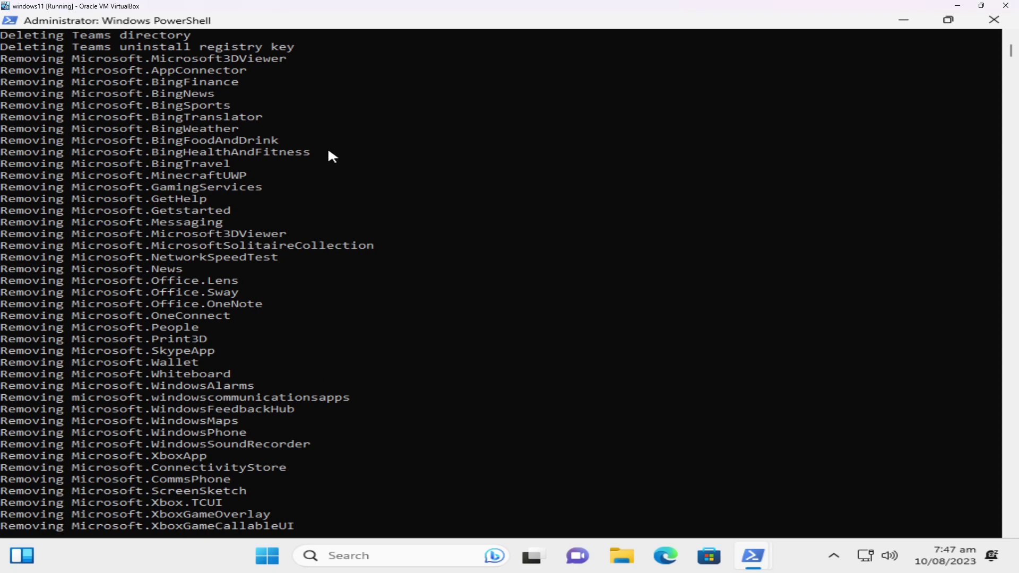
scroll(327, 148, "down", 5)
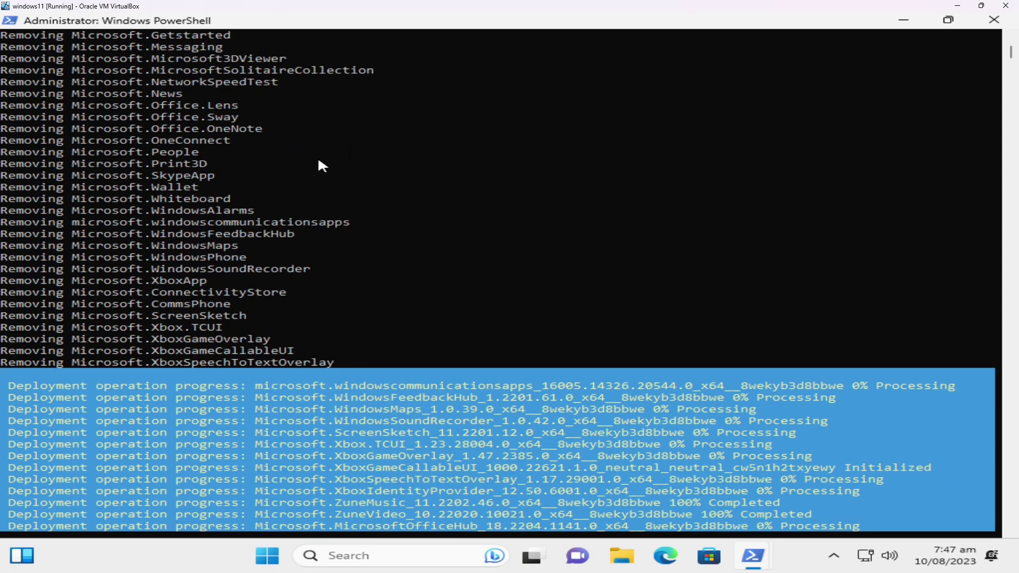
scroll(247, 221, "down", 4)
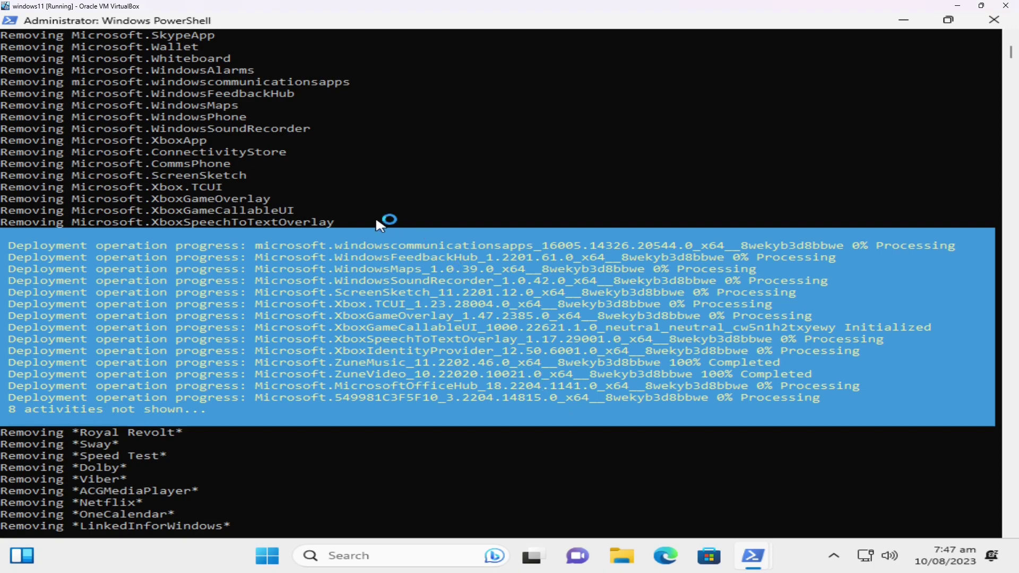
scroll(376, 222, "down", 6)
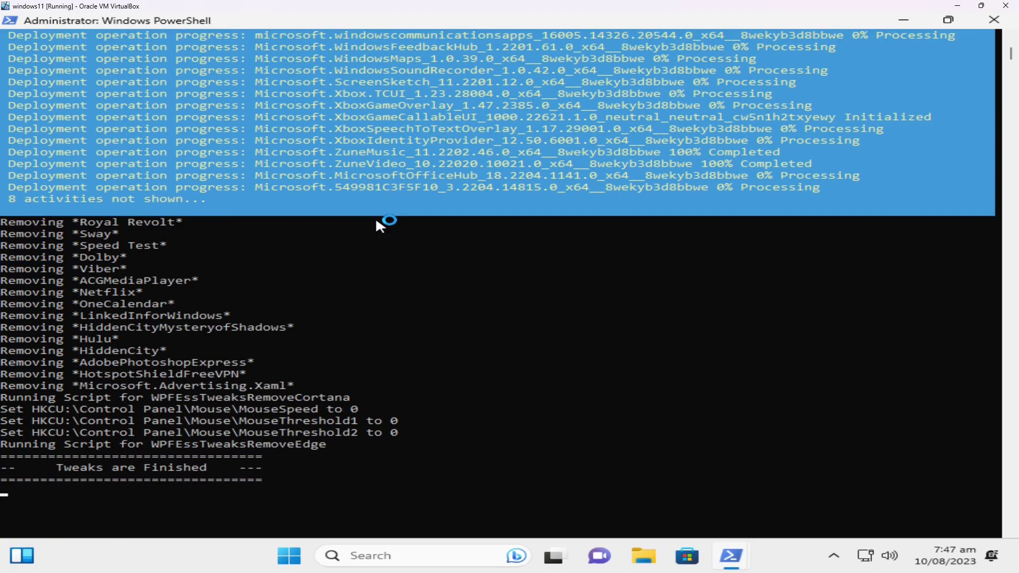
scroll(380, 222, "down", 2)
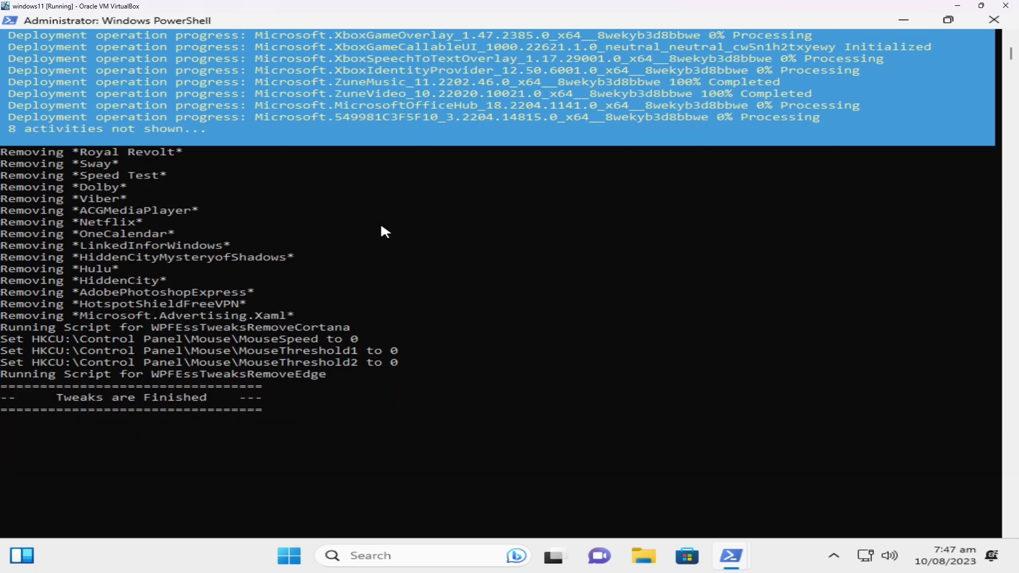
scroll(380, 222, "up", 6)
scroll(383, 230, "up", 20)
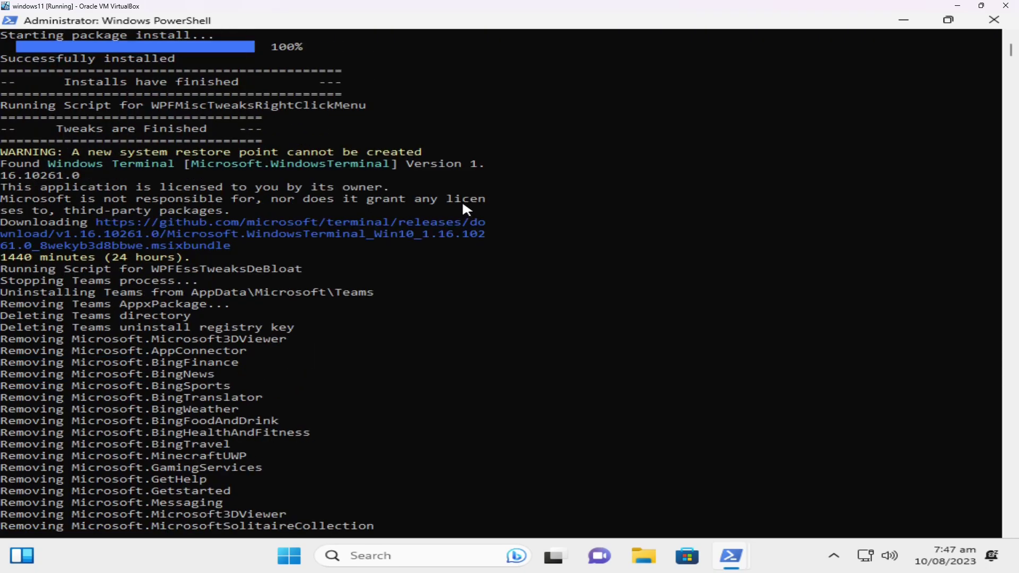
scroll(518, 327, "down", 20)
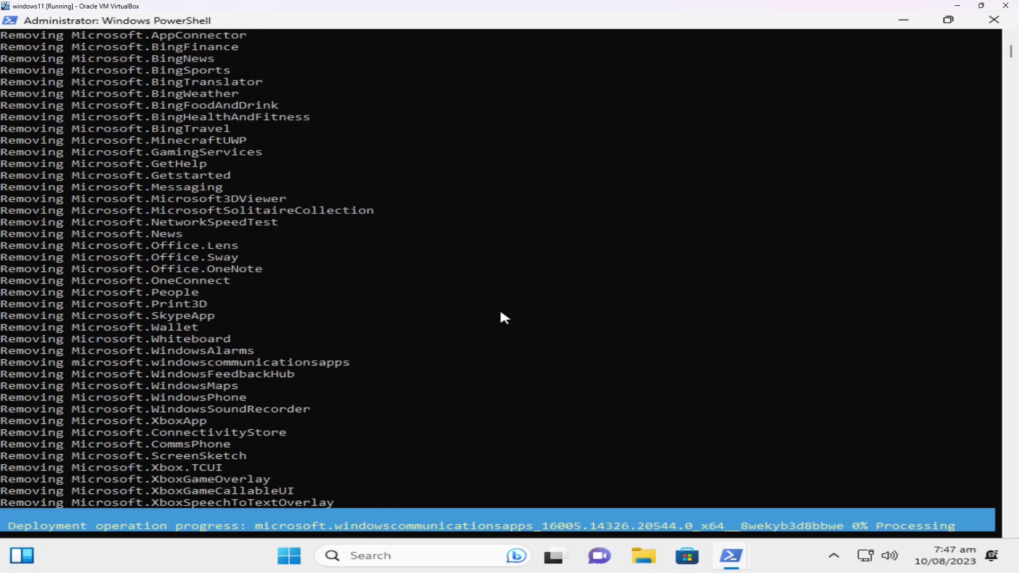
scroll(499, 318, "down", 2)
scroll(489, 312, "up", 6)
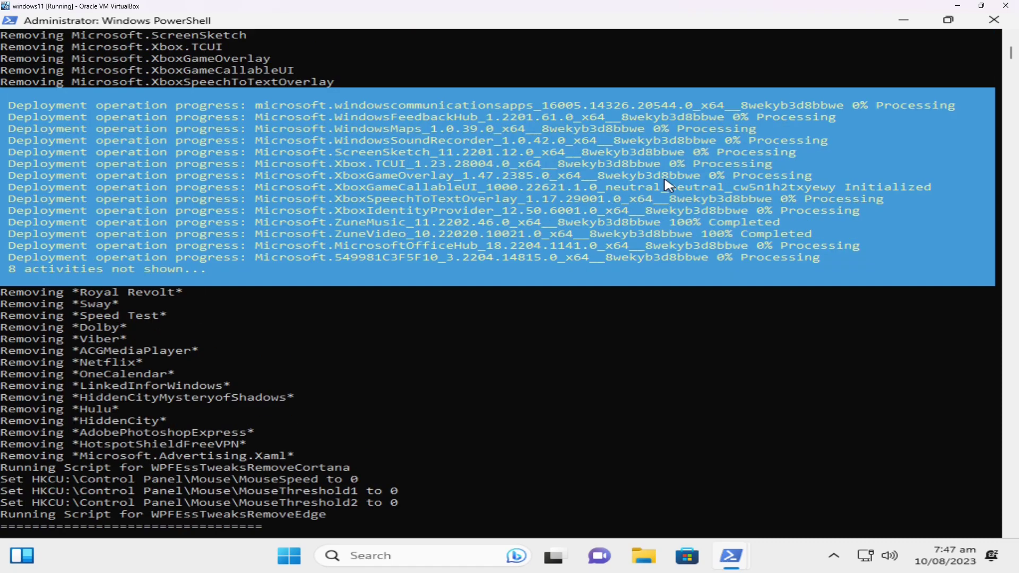
- Close the finished Edge Removal console with the exit command
mouse_move(732, 556)
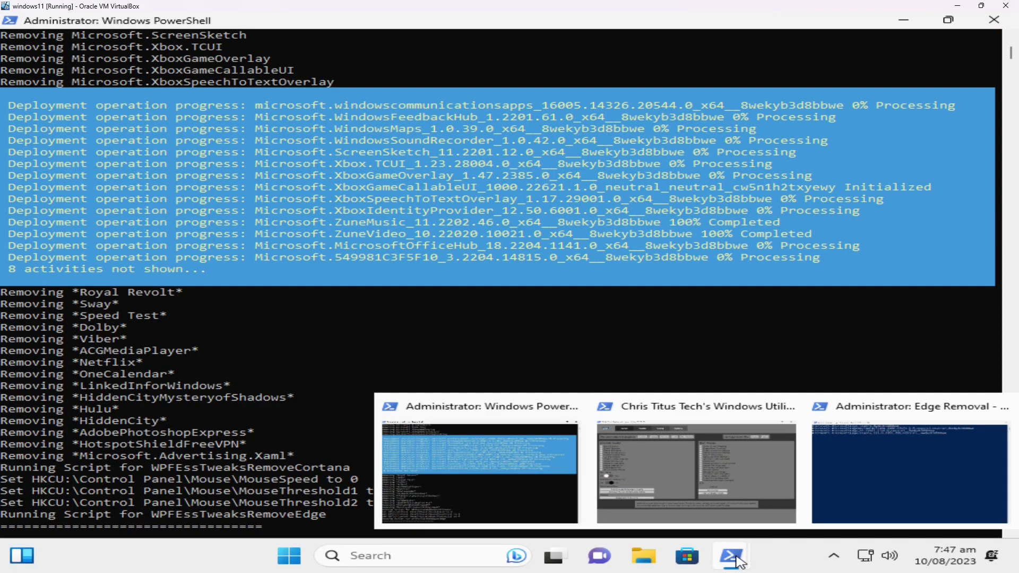
left_click(863, 479)
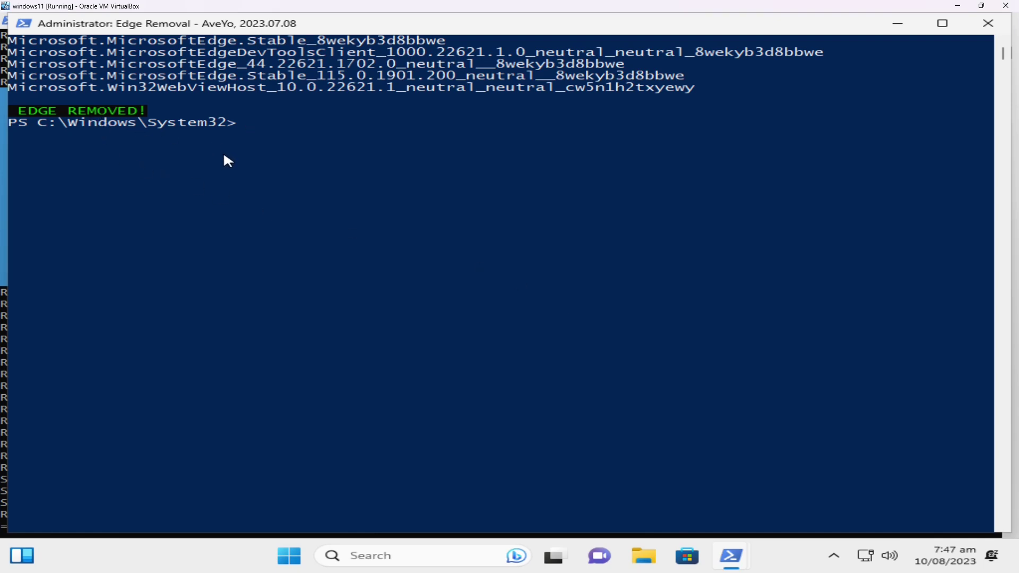
type("exit")
key("Return")
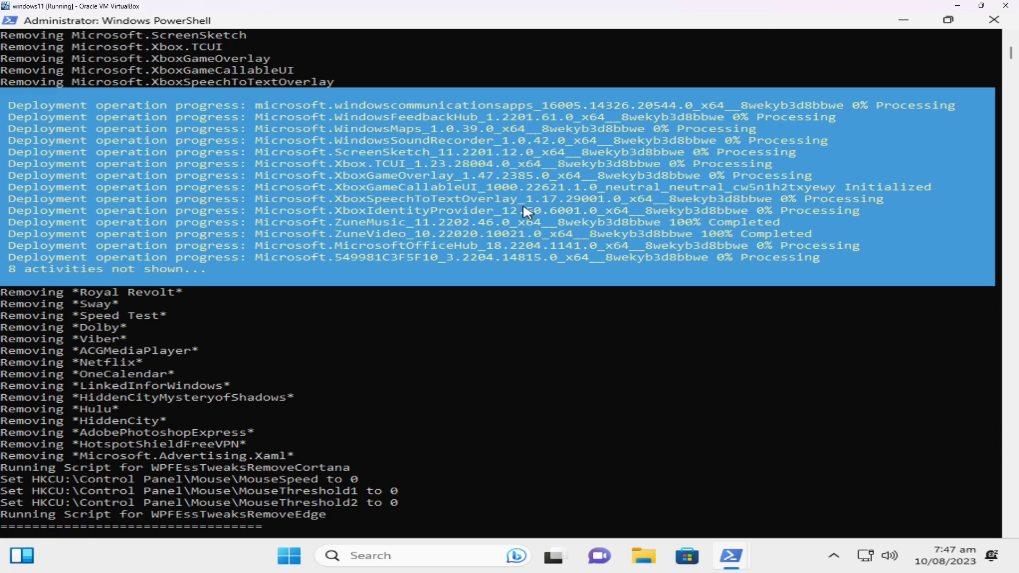
scroll(412, 371, "up", 15)
- Close the WinUtil window, then exit the PowerShell console to leave the guest desktop
mouse_move(731, 554)
left_click(801, 474)
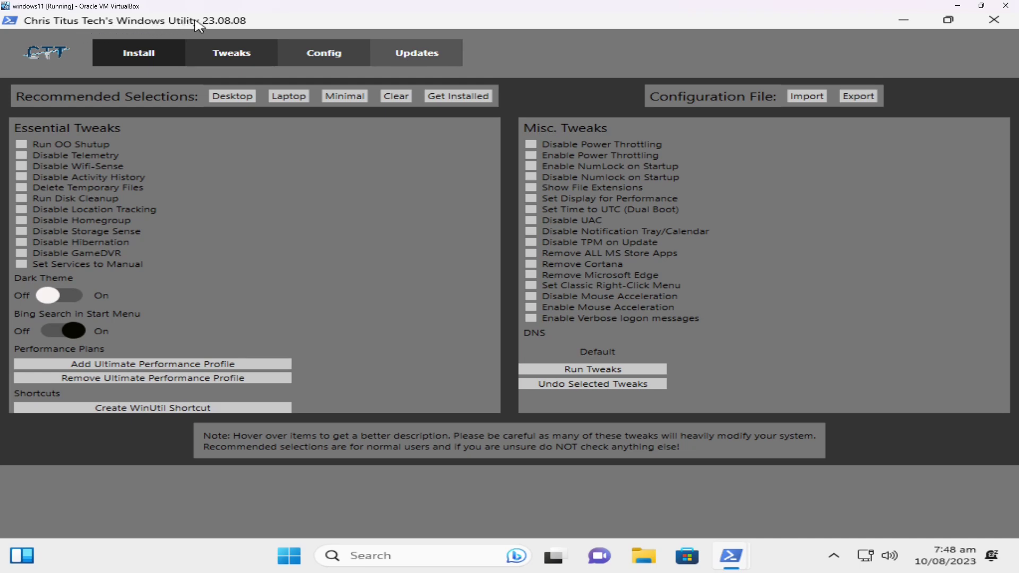
left_click(992, 21)
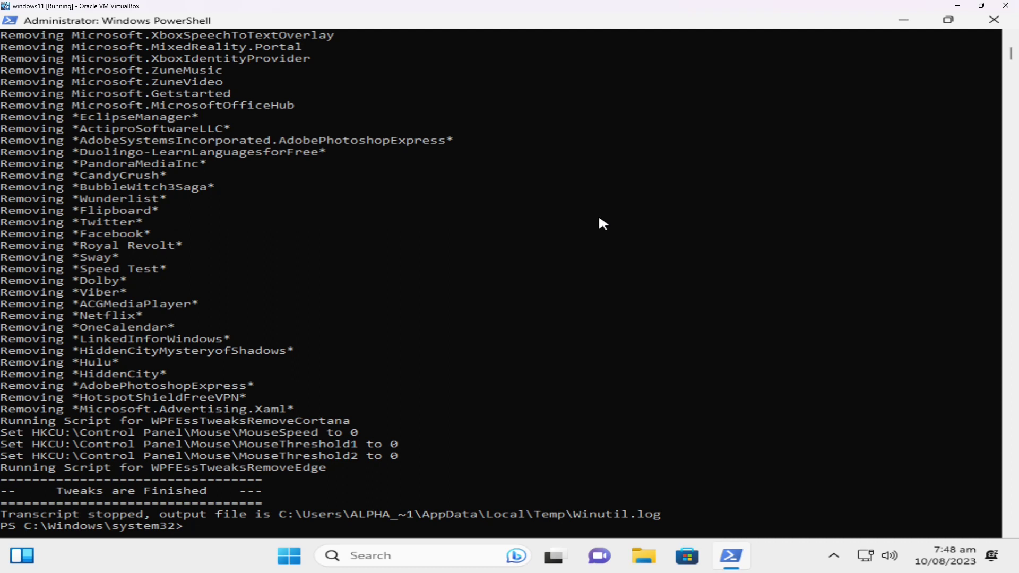
type("exit")
key("Return")
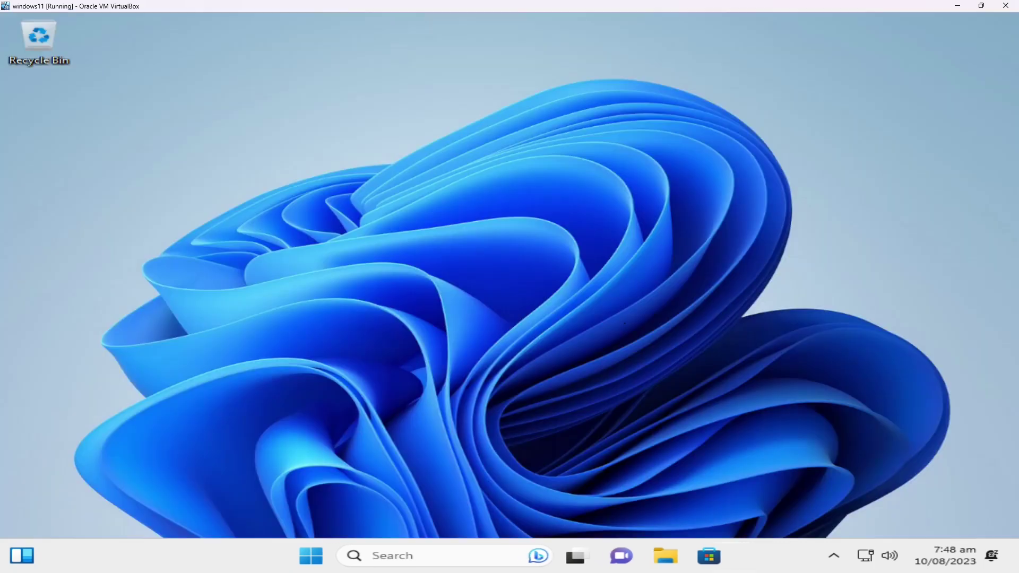
left_click(311, 556)
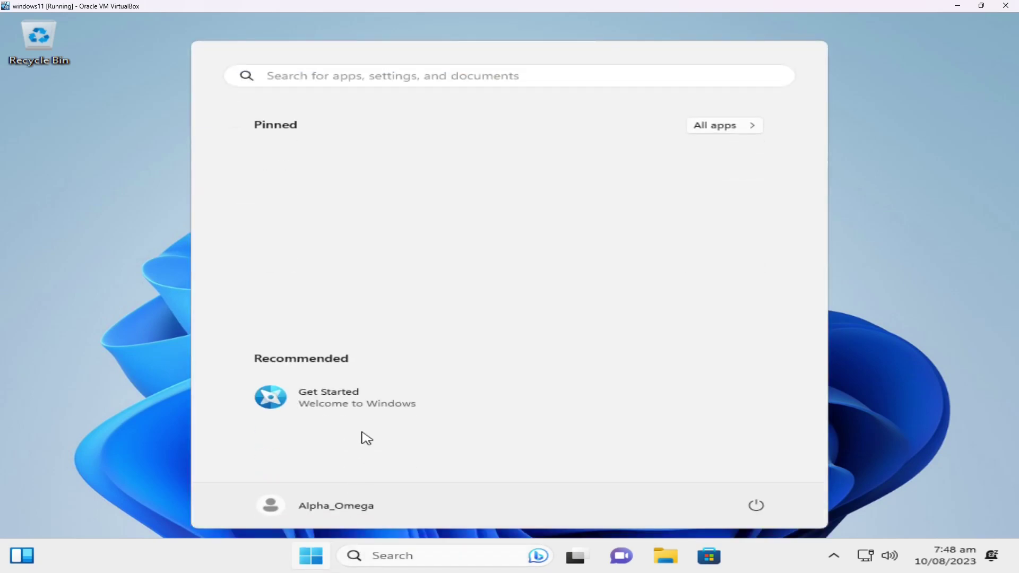
left_click(718, 128)
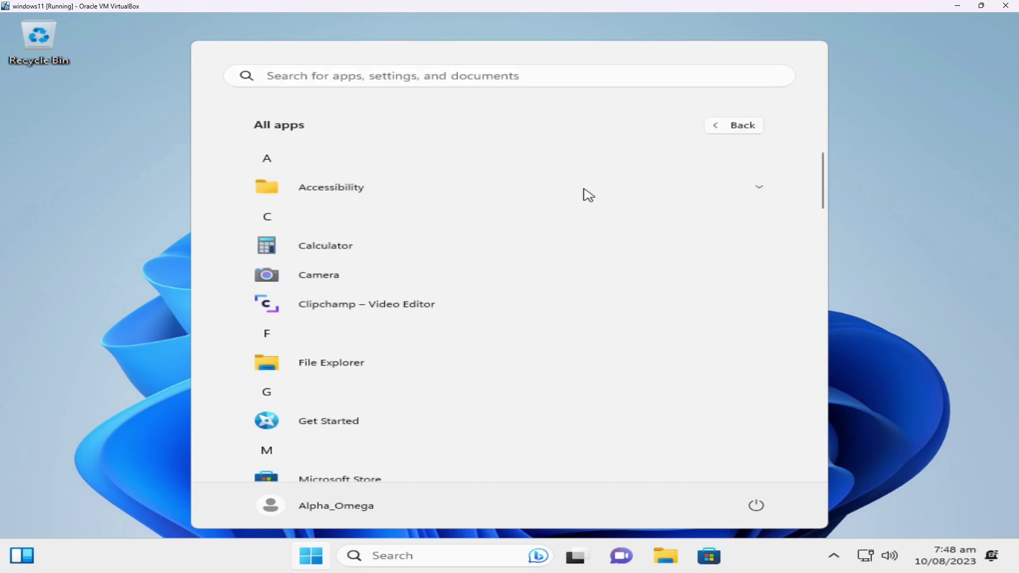
scroll(382, 200, "down", 5)
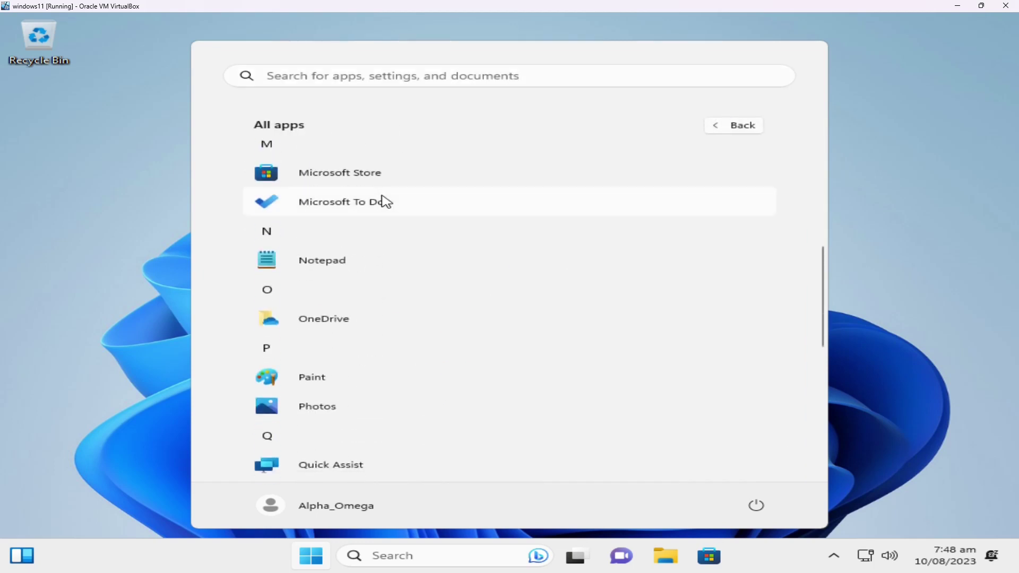
scroll(383, 201, "up", 5)
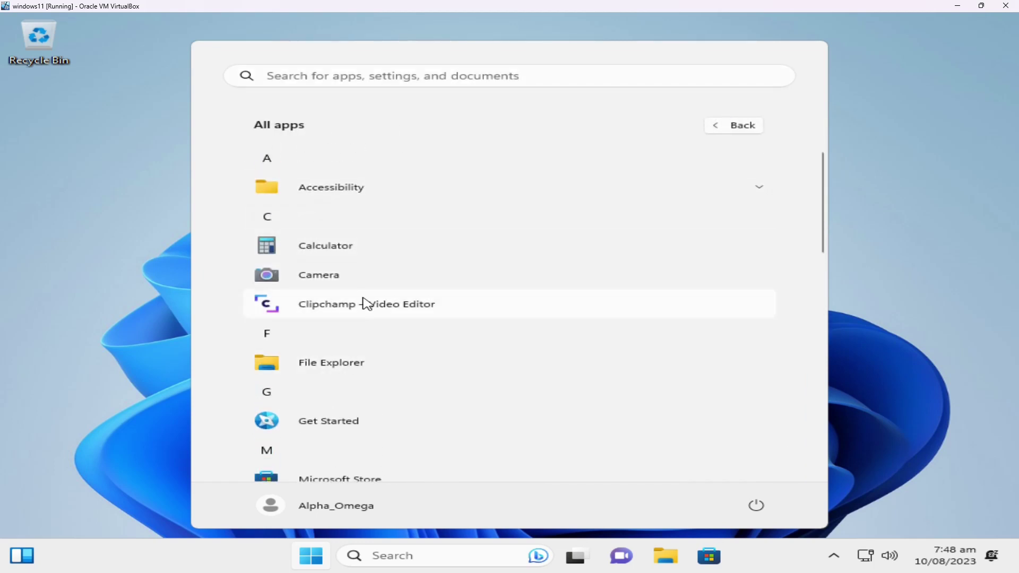
scroll(367, 304, "down", 5)
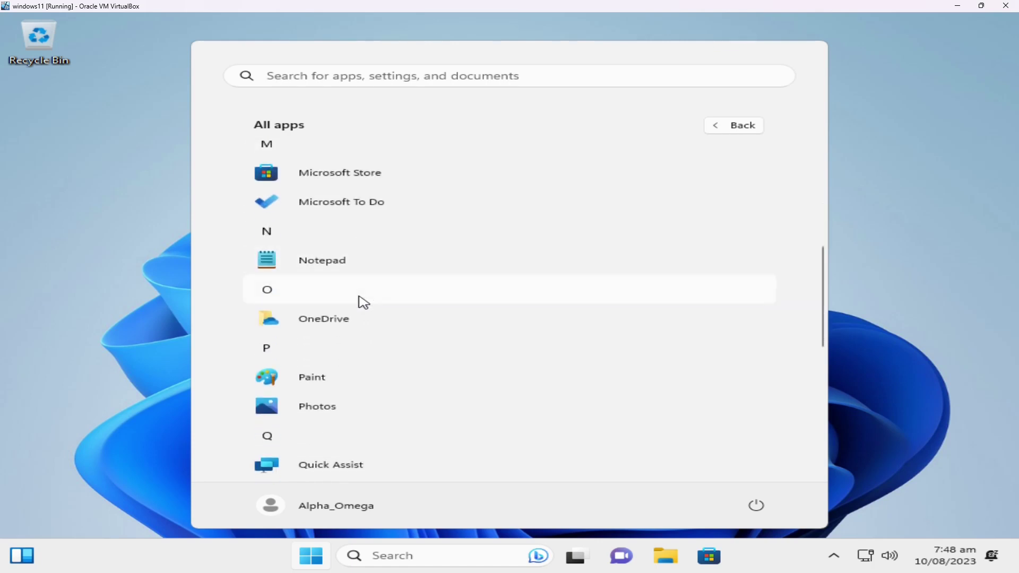
scroll(363, 302, "down", 5)
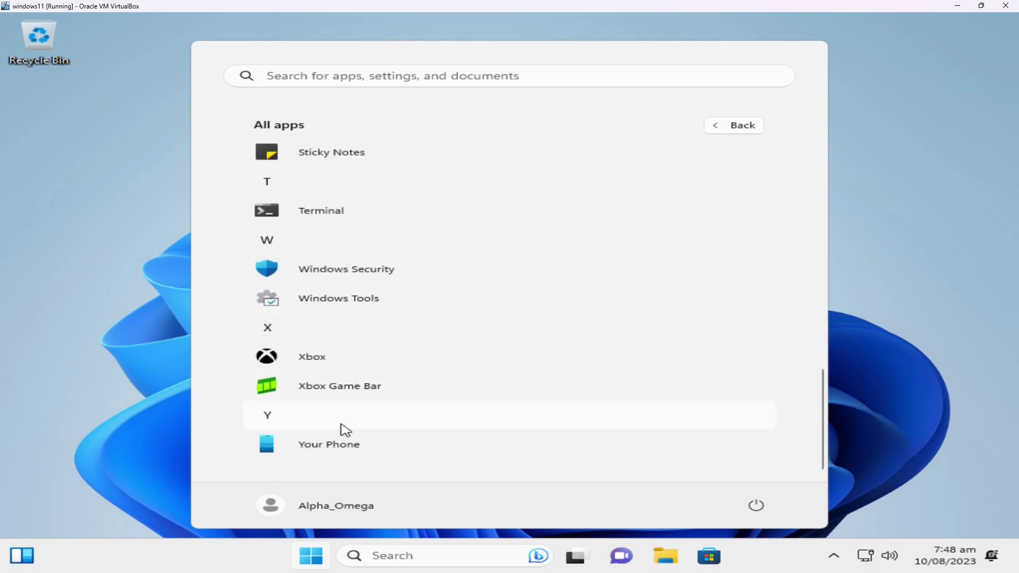
scroll(345, 427, "up", 10)
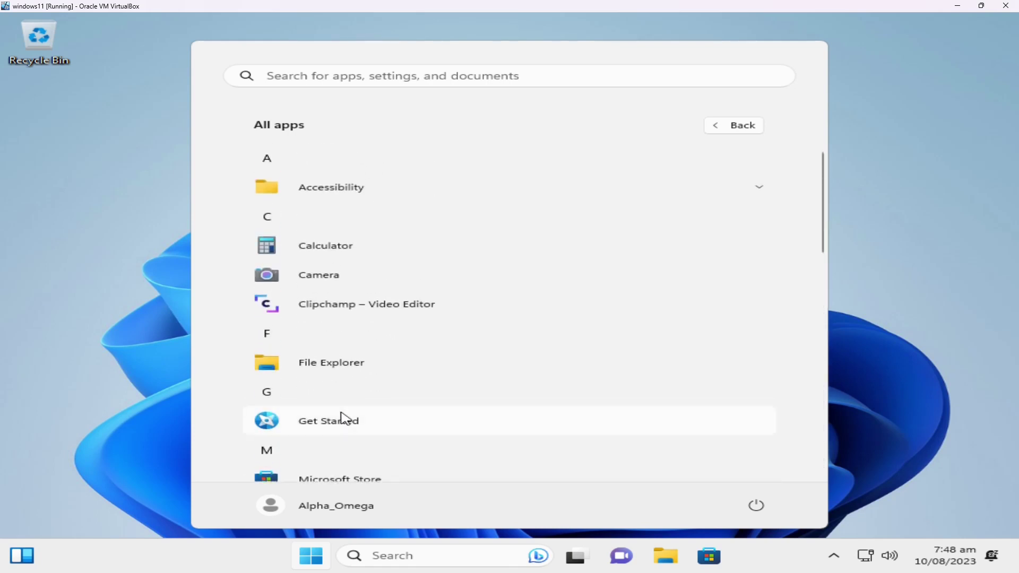
scroll(342, 420, "down", 10)
scroll(352, 396, "up", 3)
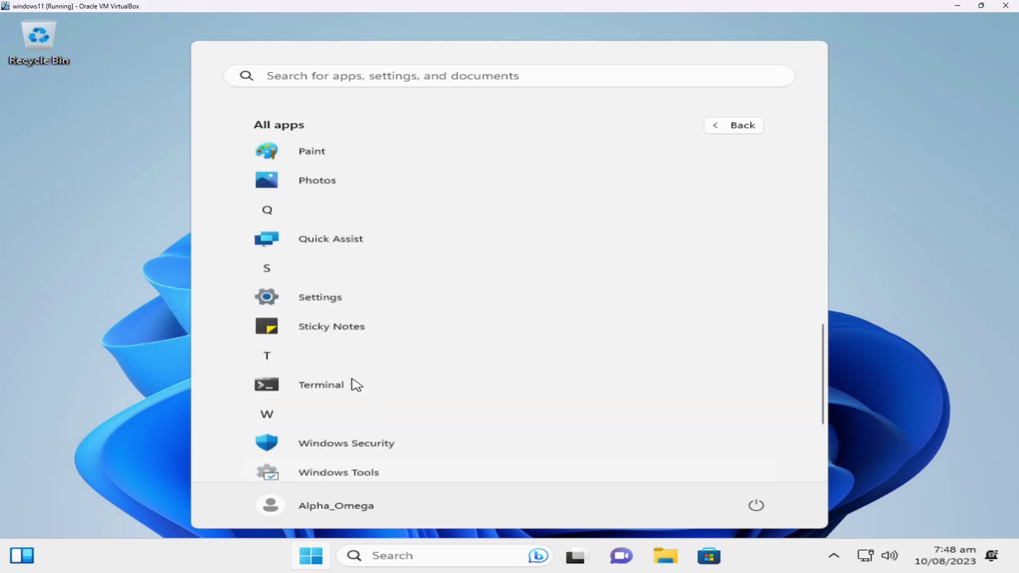
scroll(356, 384, "up", 6)
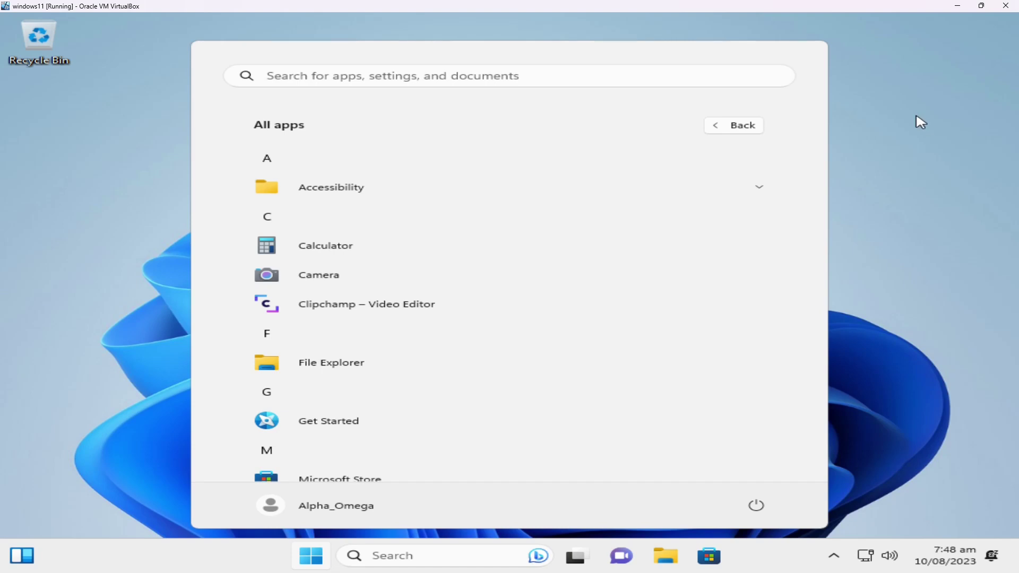
left_click(921, 122)
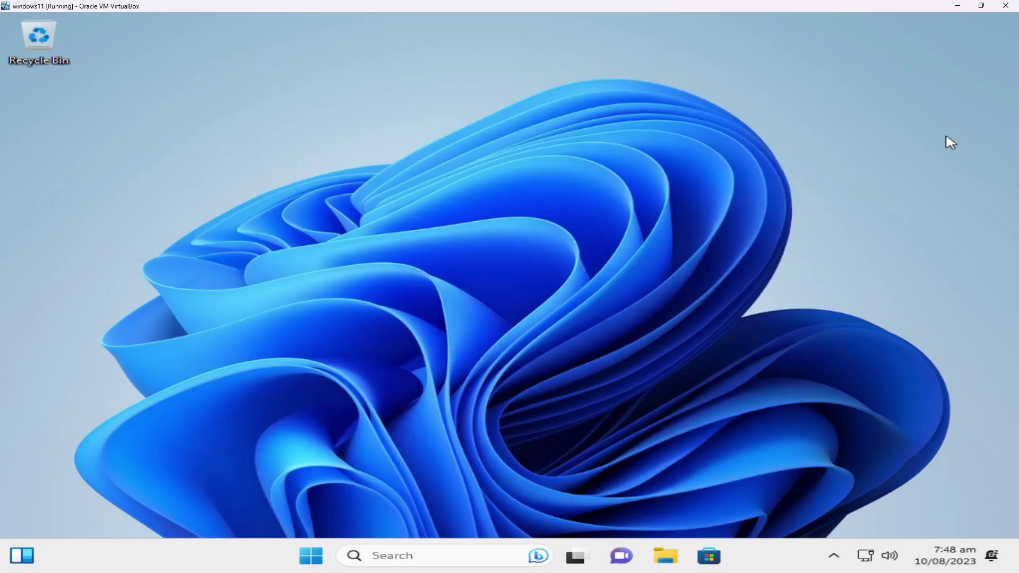
- Minimize the VM and uninstall TikTok from the host's Start menu
left_click(954, 8)
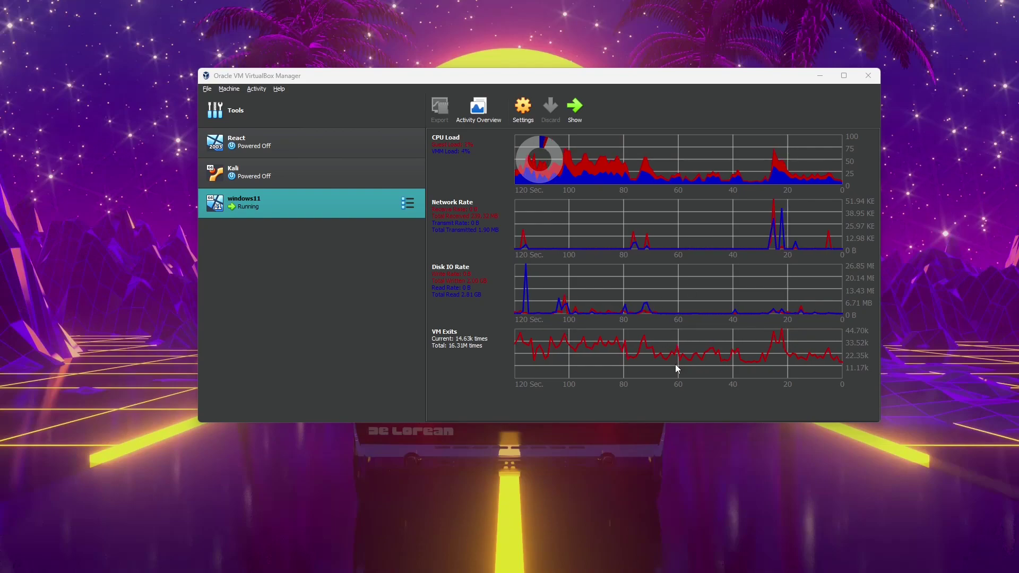
left_click(265, 561)
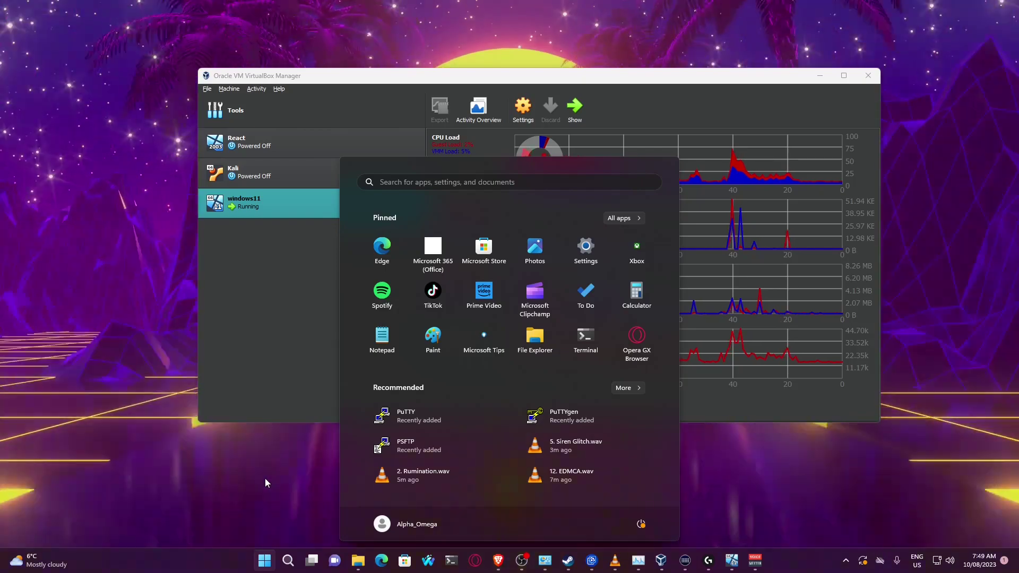
right_click(440, 292)
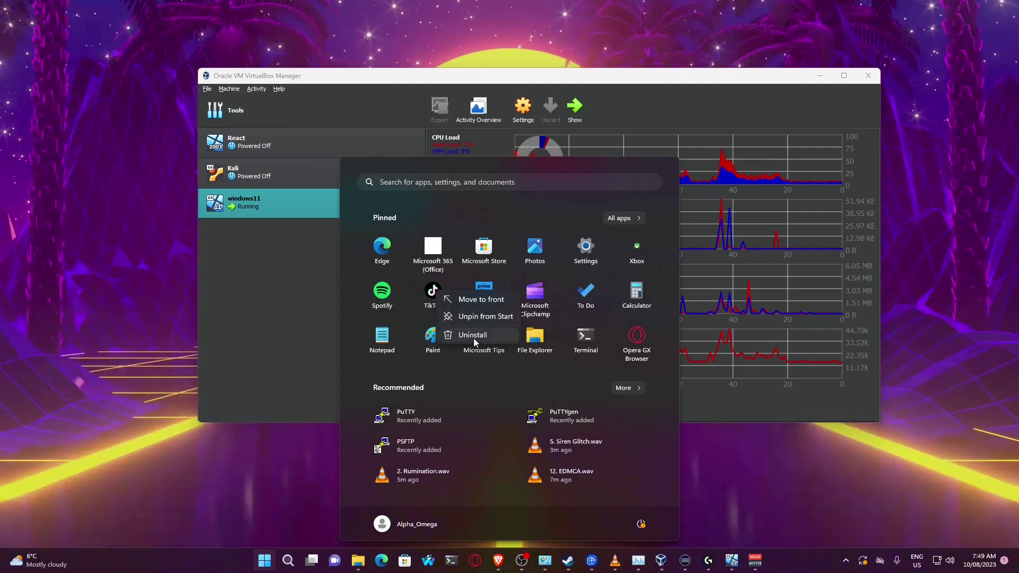
left_click(484, 330)
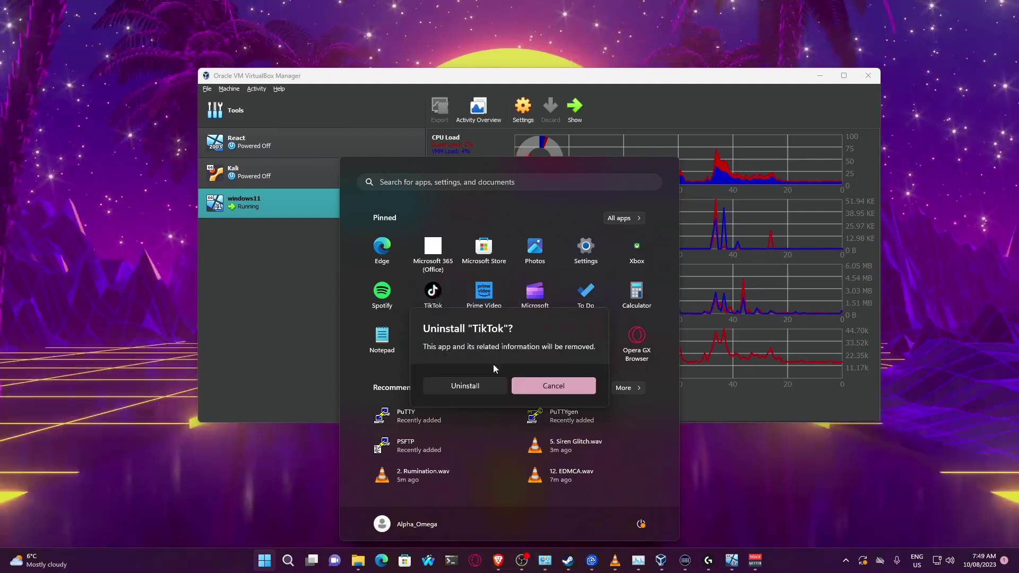
left_click(482, 390)
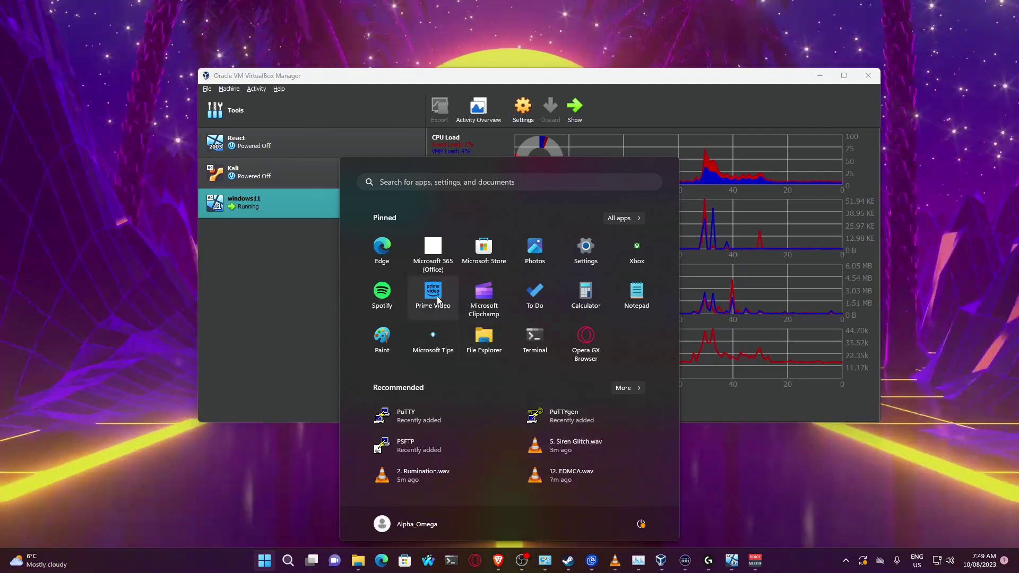
- Uninstall Prime Video for Windows from the host and check that All apps no longer lists it
right_click(438, 296)
left_click(481, 375)
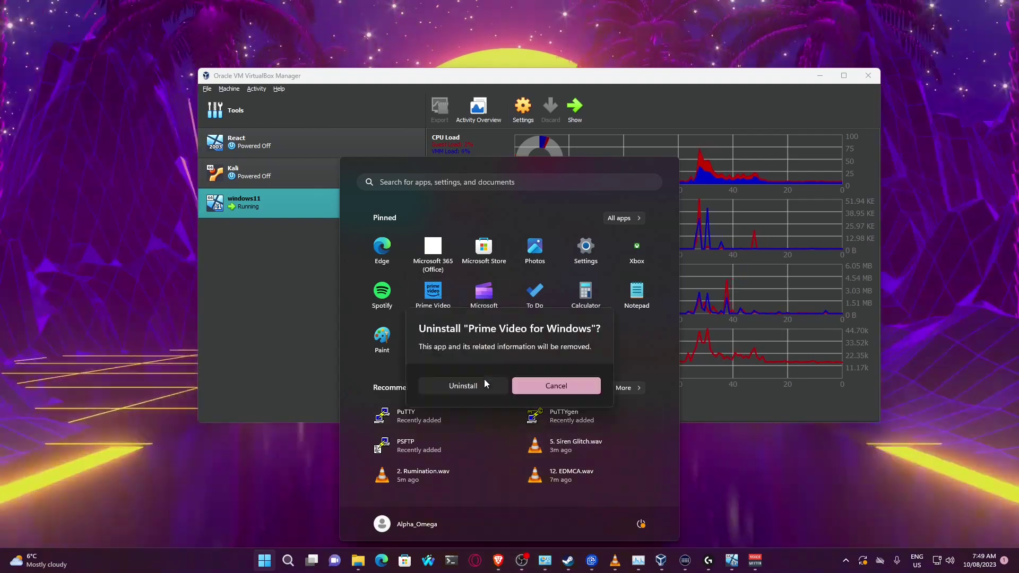
left_click(469, 387)
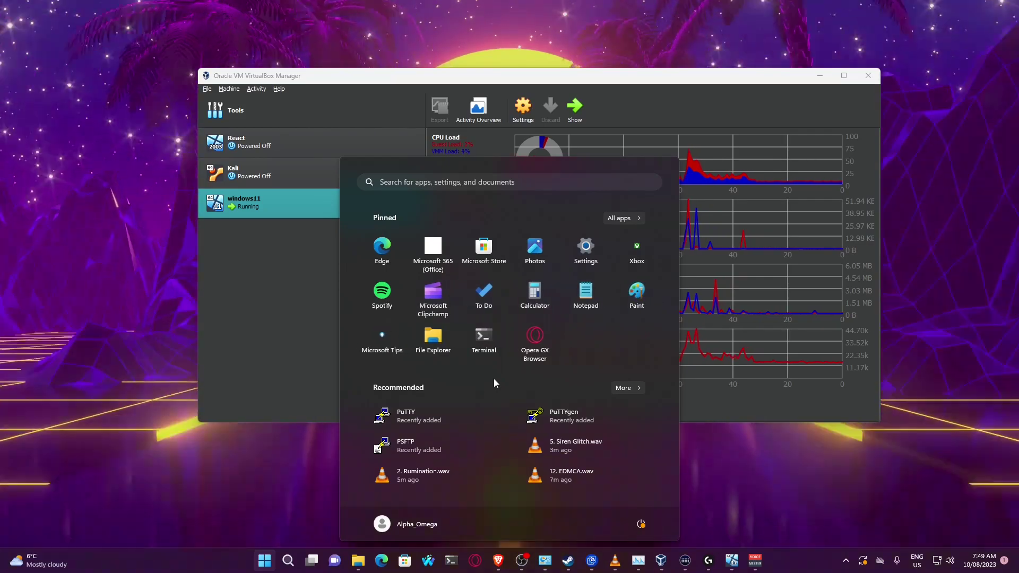
left_click(632, 218)
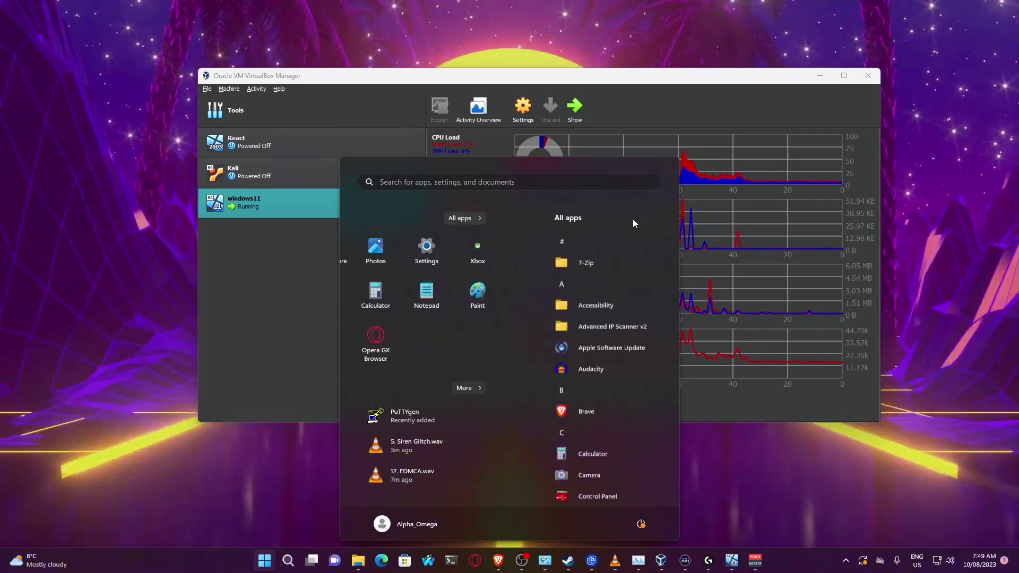
scroll(566, 304, "down", 3)
scroll(566, 305, "down", 15)
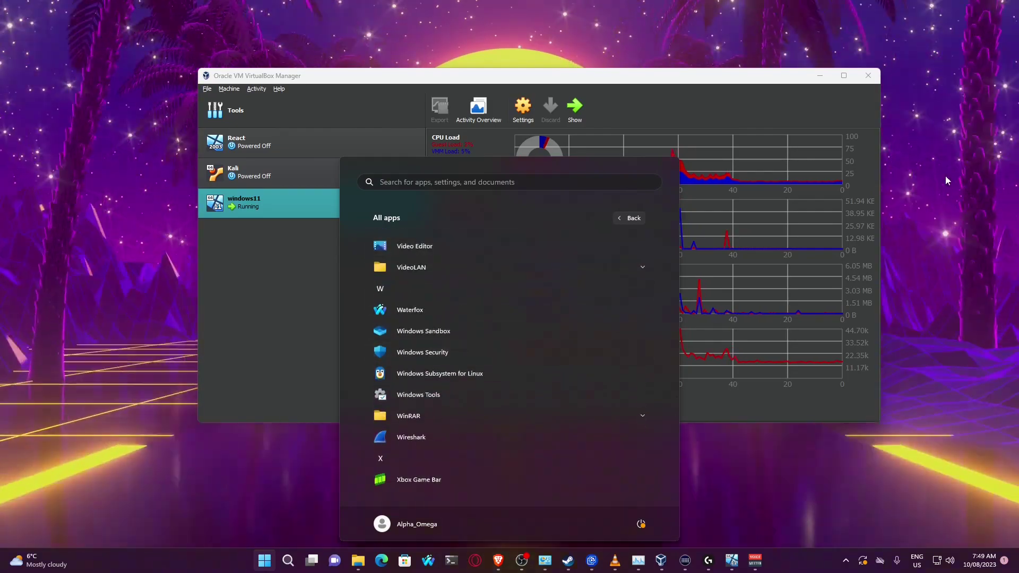
- Close the host Start menu and restore the windows11 VM window
left_click(706, 506)
mouse_move(708, 572)
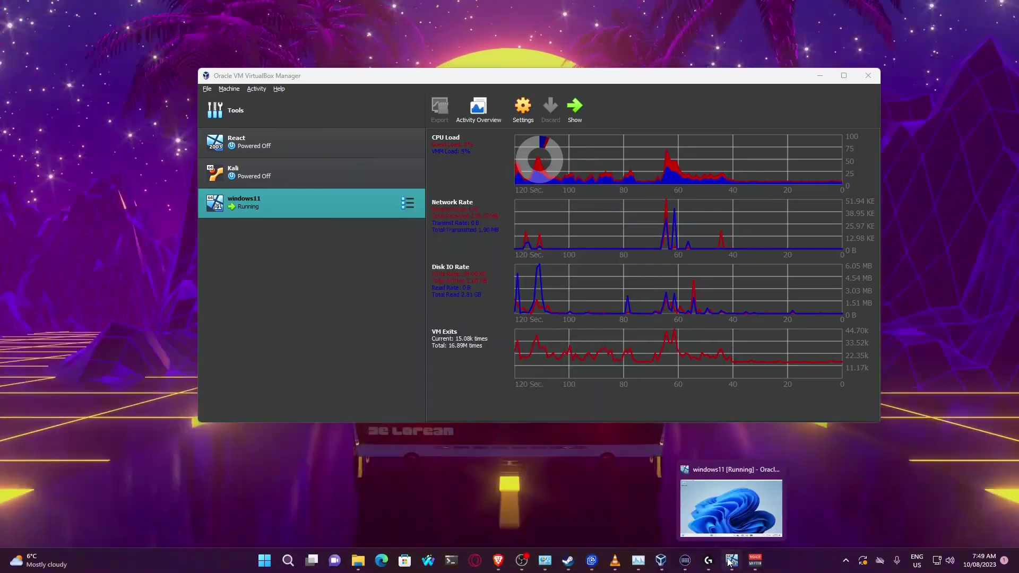
left_click(731, 560)
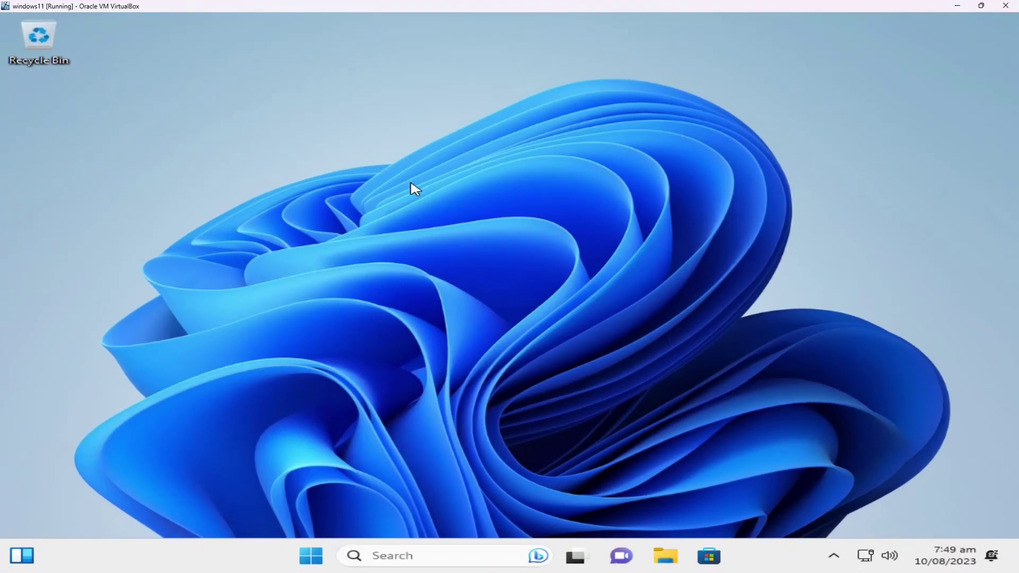